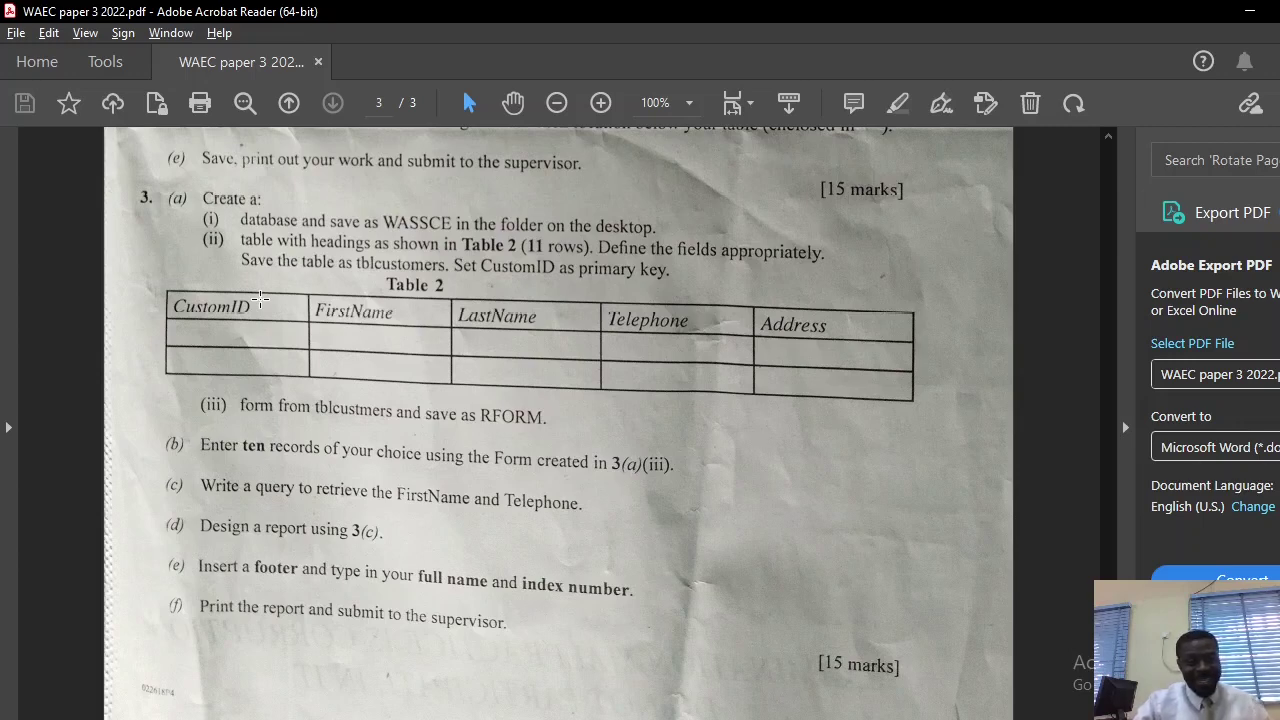
Step: Launch Microsoft Access by searching 'acc' in the Windows Start menu
key(super)
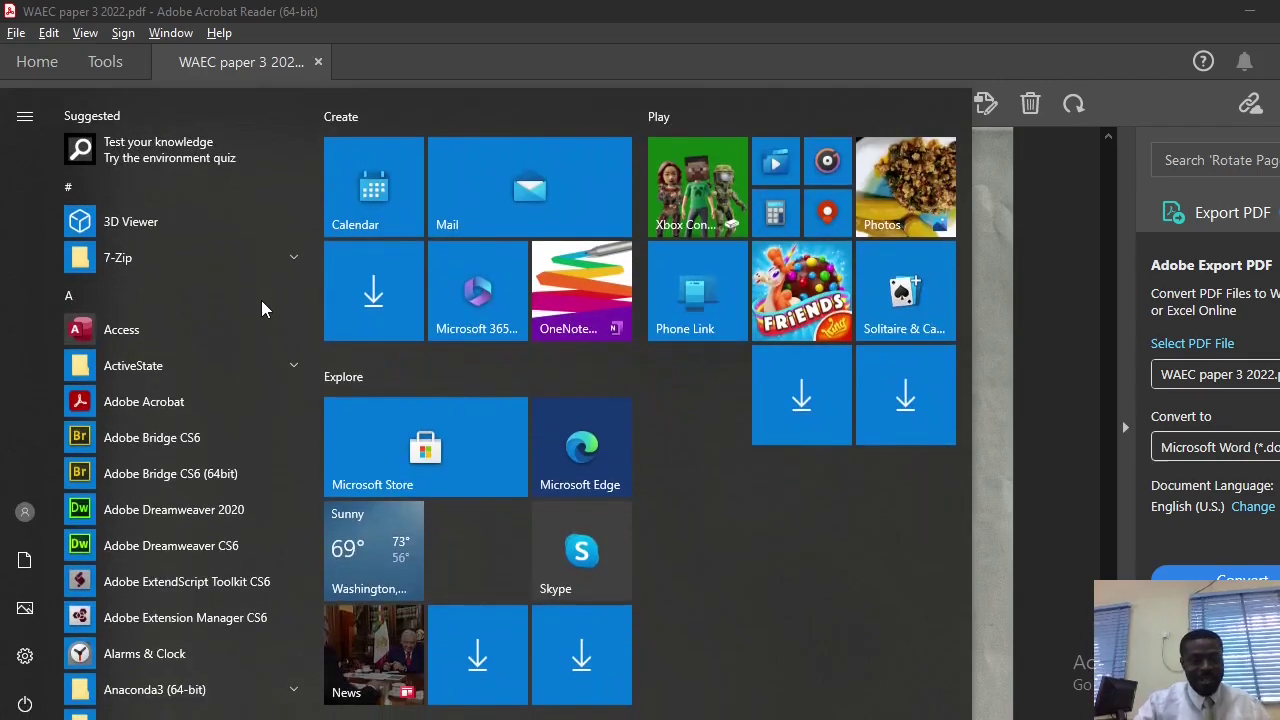
text(acc)
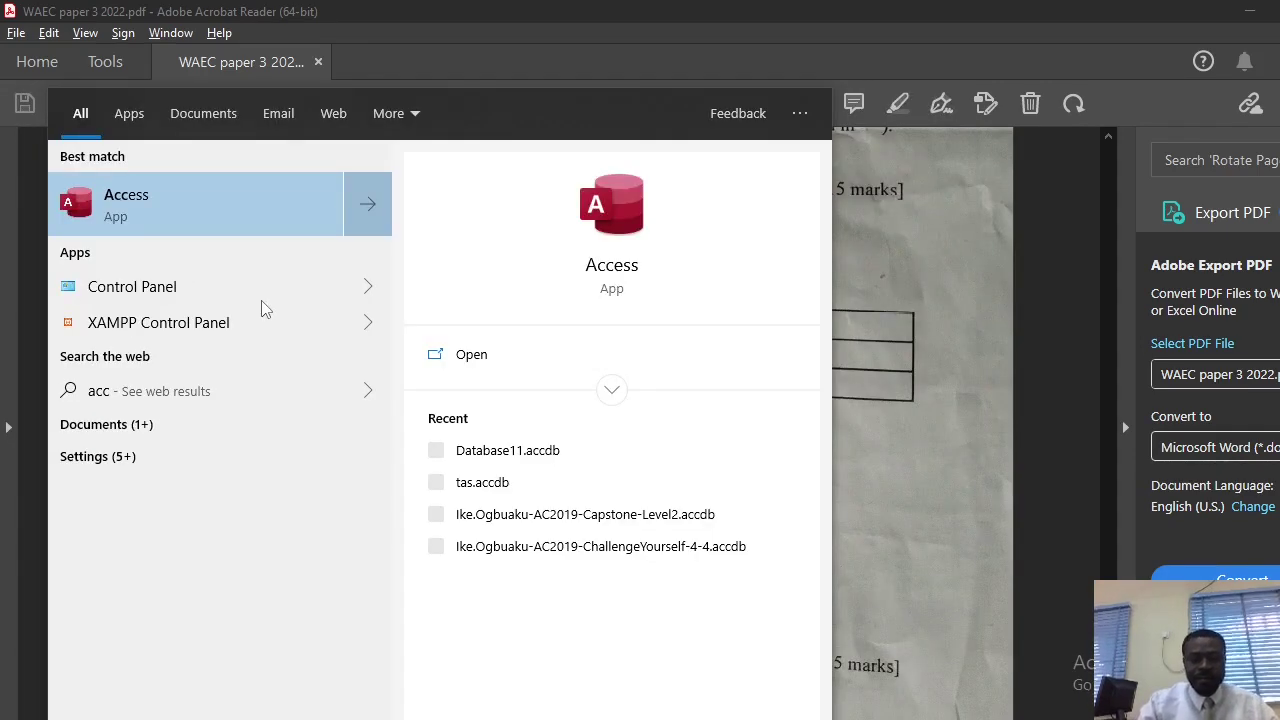
key(Return)
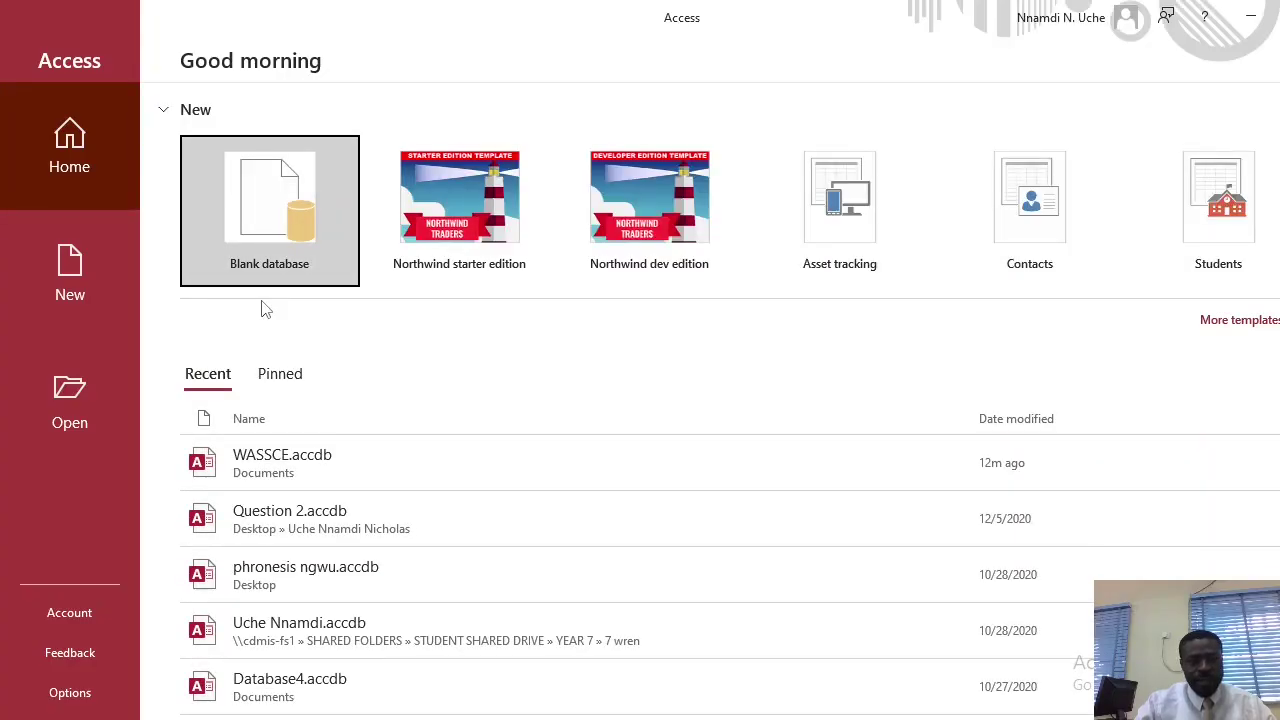
Step: Choose Blank database and replace the default file name with WASSCE
click(267, 214)
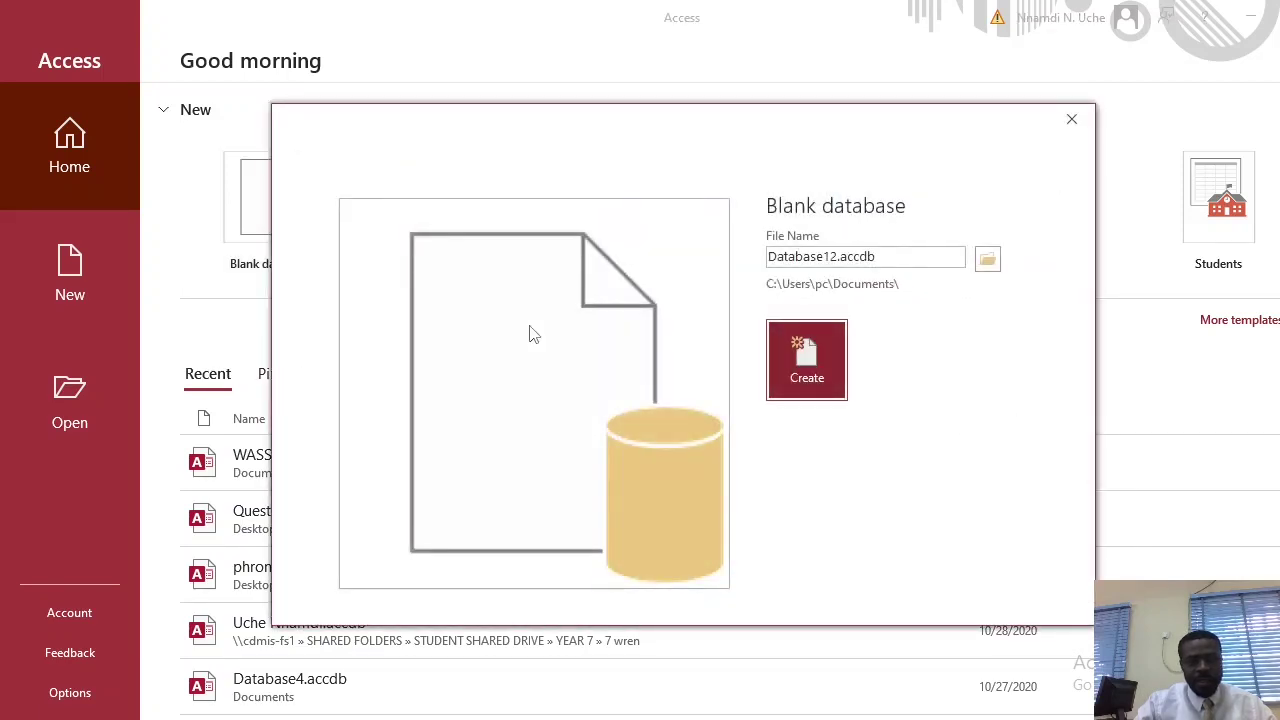
click(909, 261)
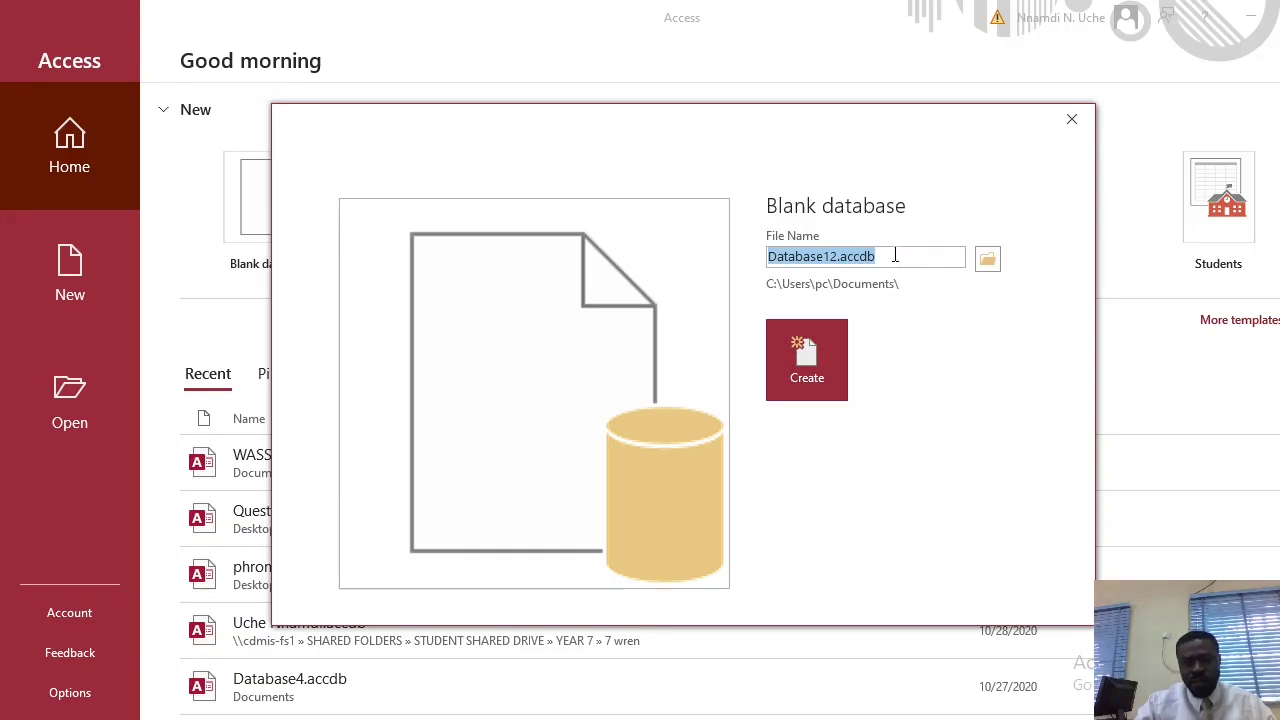
text(WASSCE)
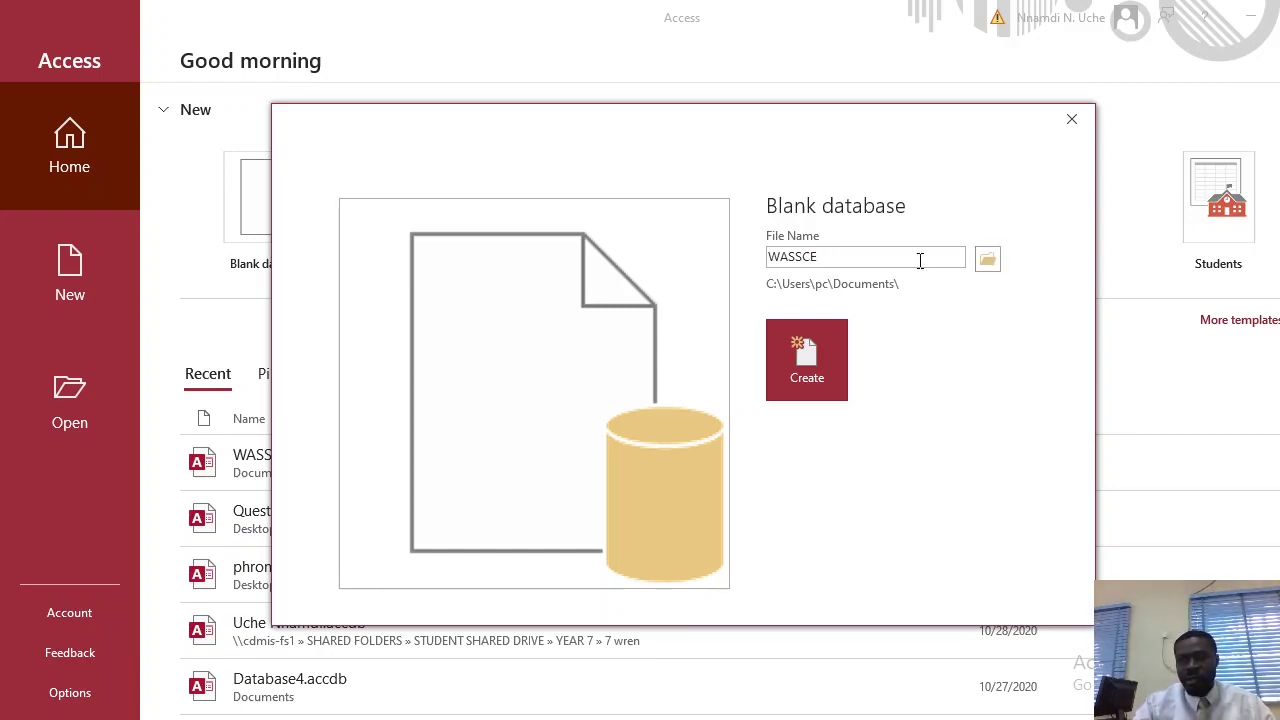
Step: Set the Desktop as the save folder for WASSCE.accdb
click(986, 262)
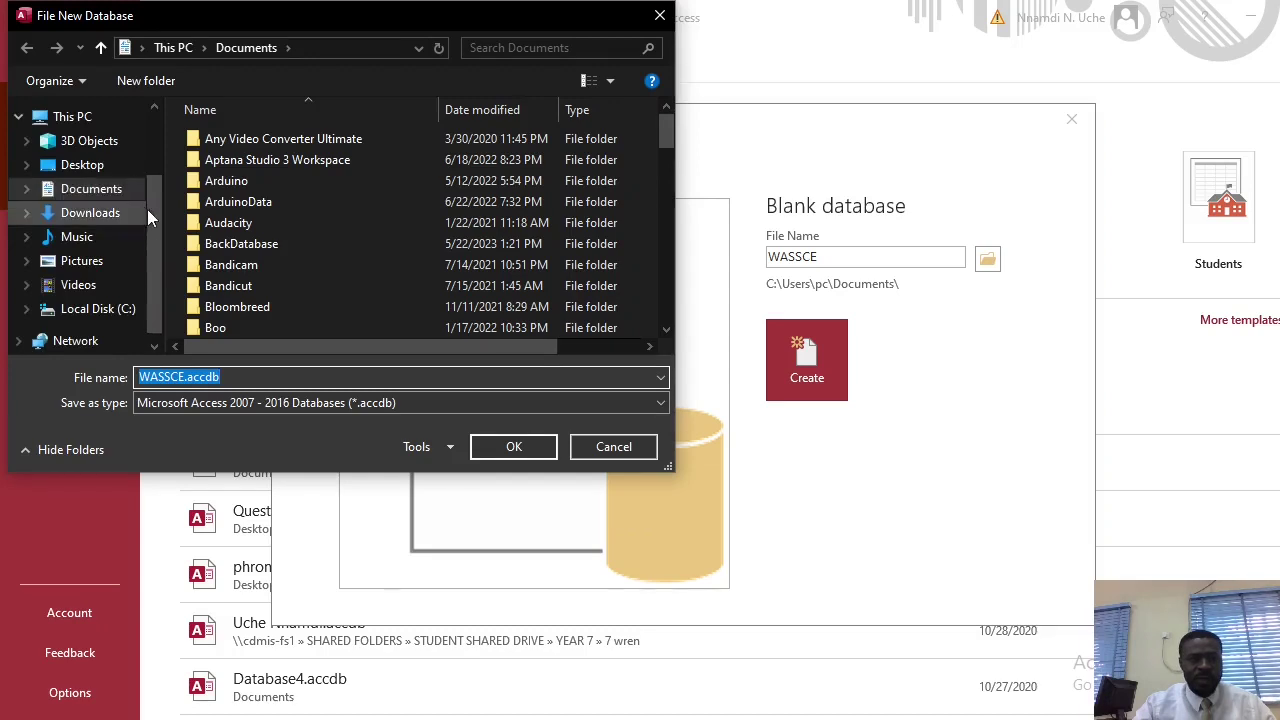
drag(150, 216, 157, 172)
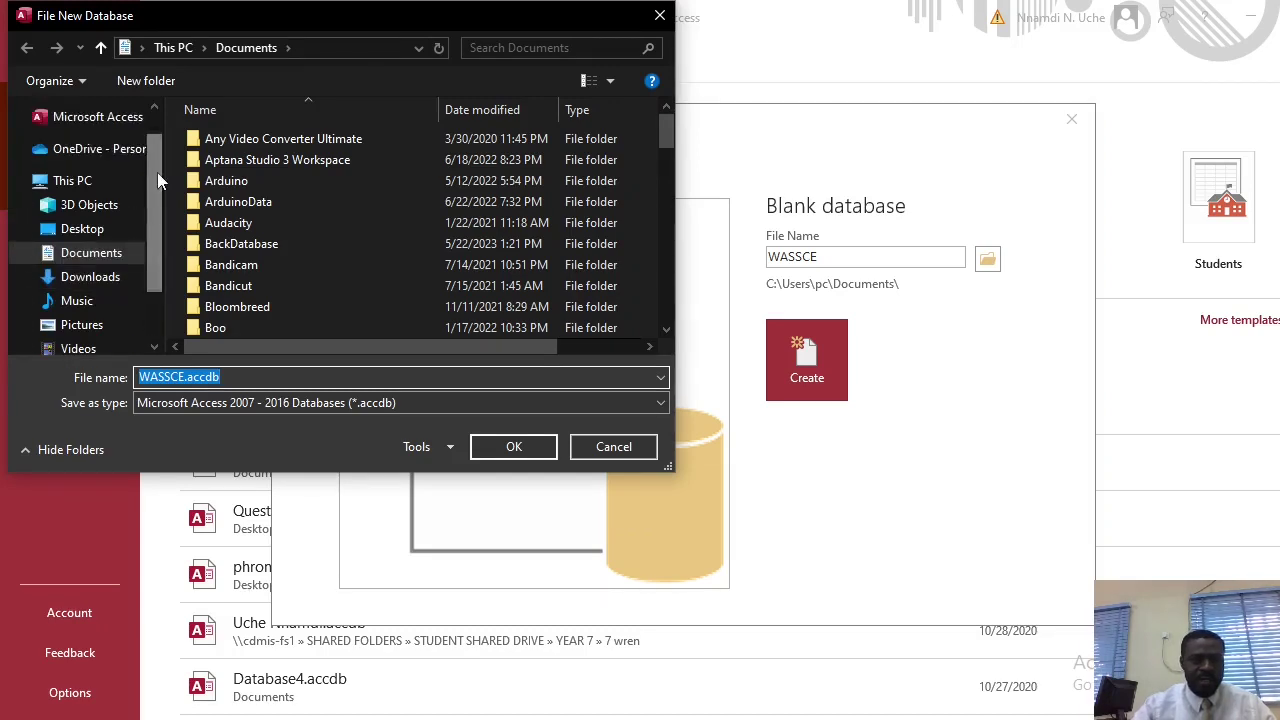
click(104, 232)
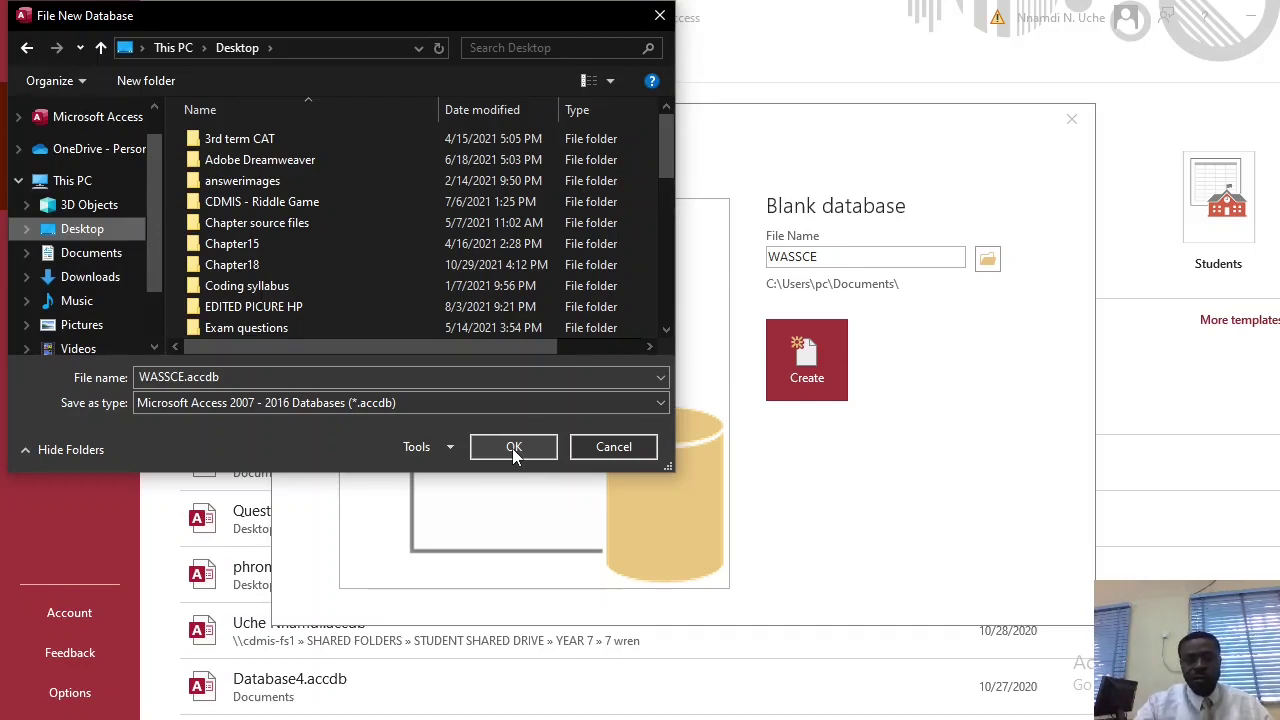
click(513, 447)
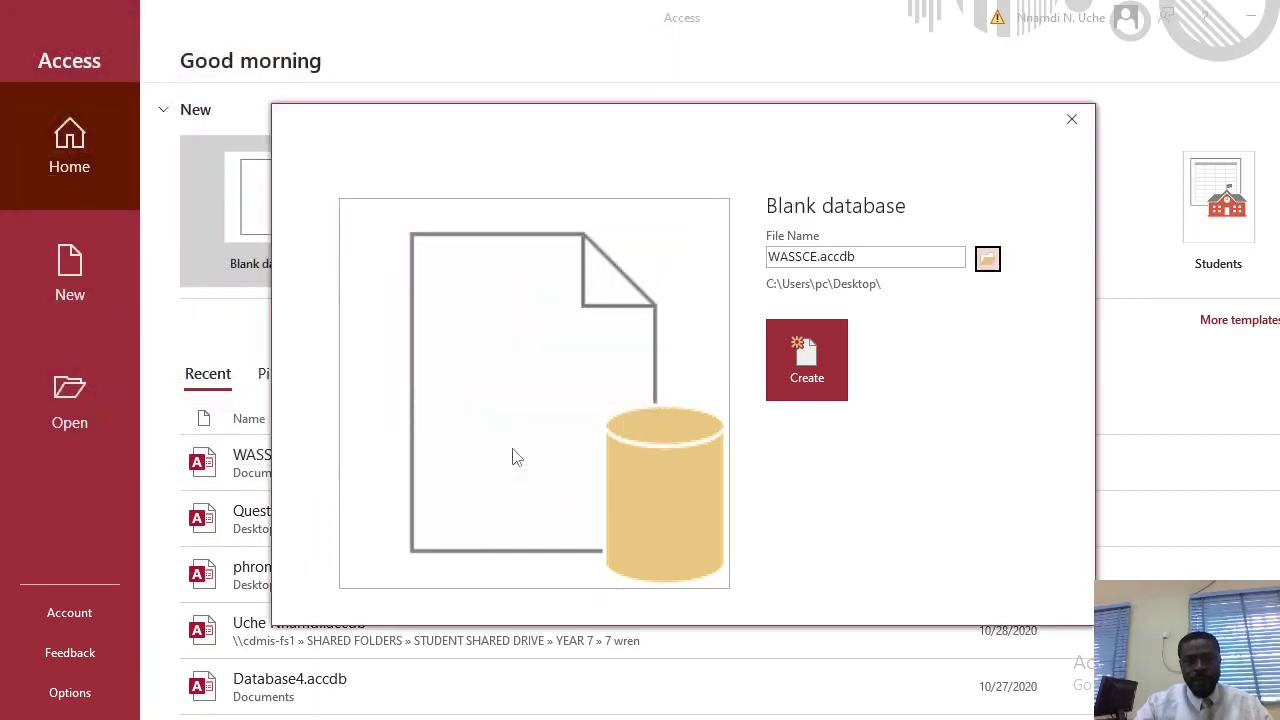
Step: Create the WASSCE database, then return to the exam paper PDF in Acrobat Reader
click(806, 360)
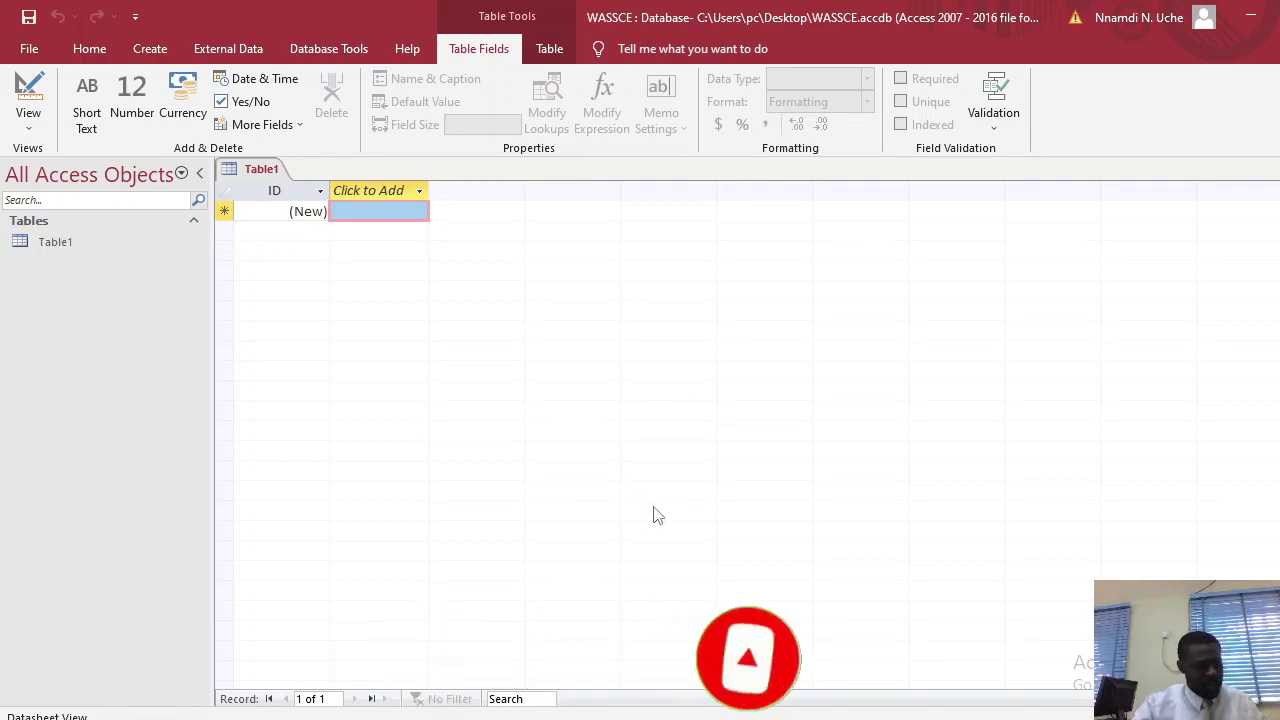
key(alt+Tab)
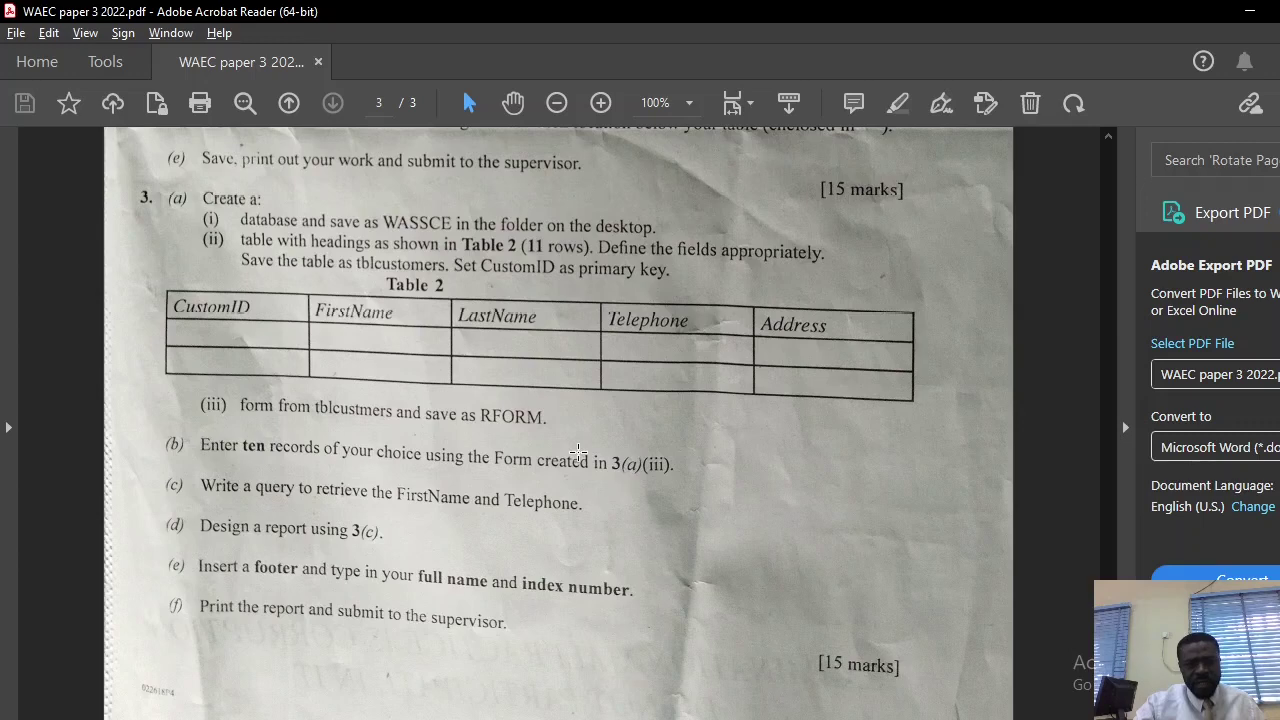
Step: Save Table1 under the table name tbscustomers, checking the exam paper before confirming
key(alt+Tab)
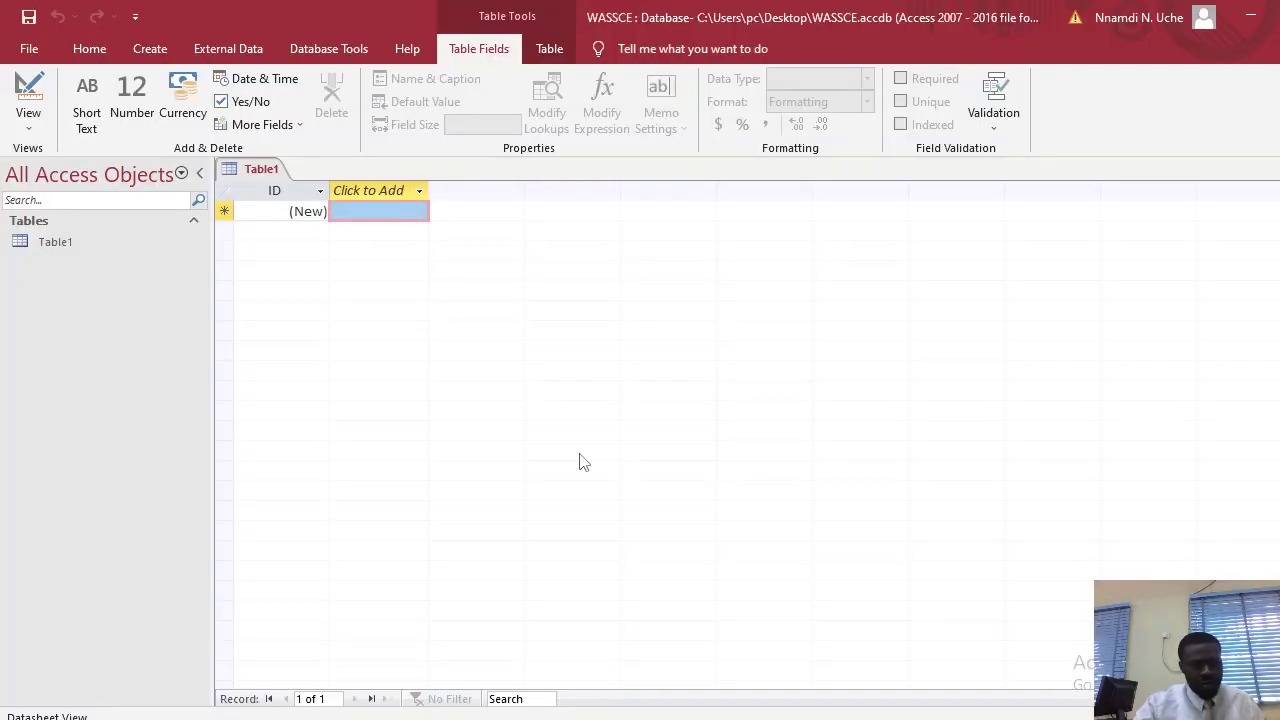
key(ctrl+s)
text(tbs)
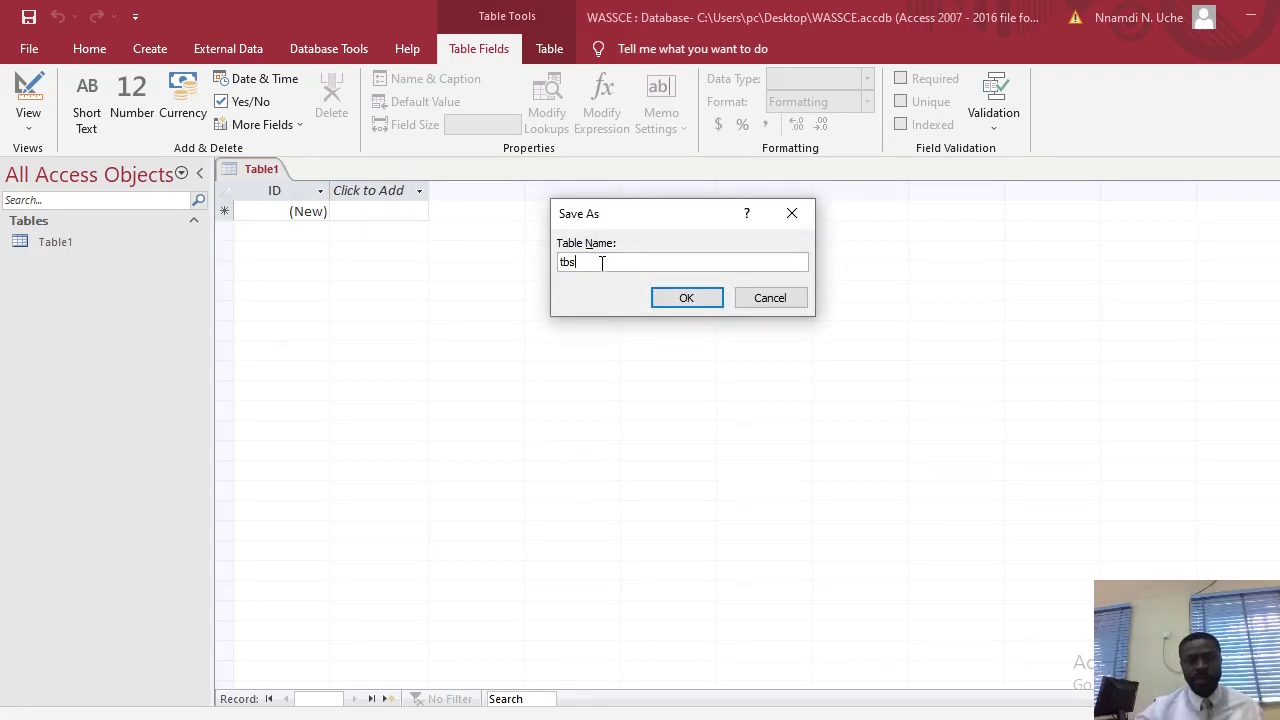
key(BackSpace)
key(BackSpace)
key(BackSpace)
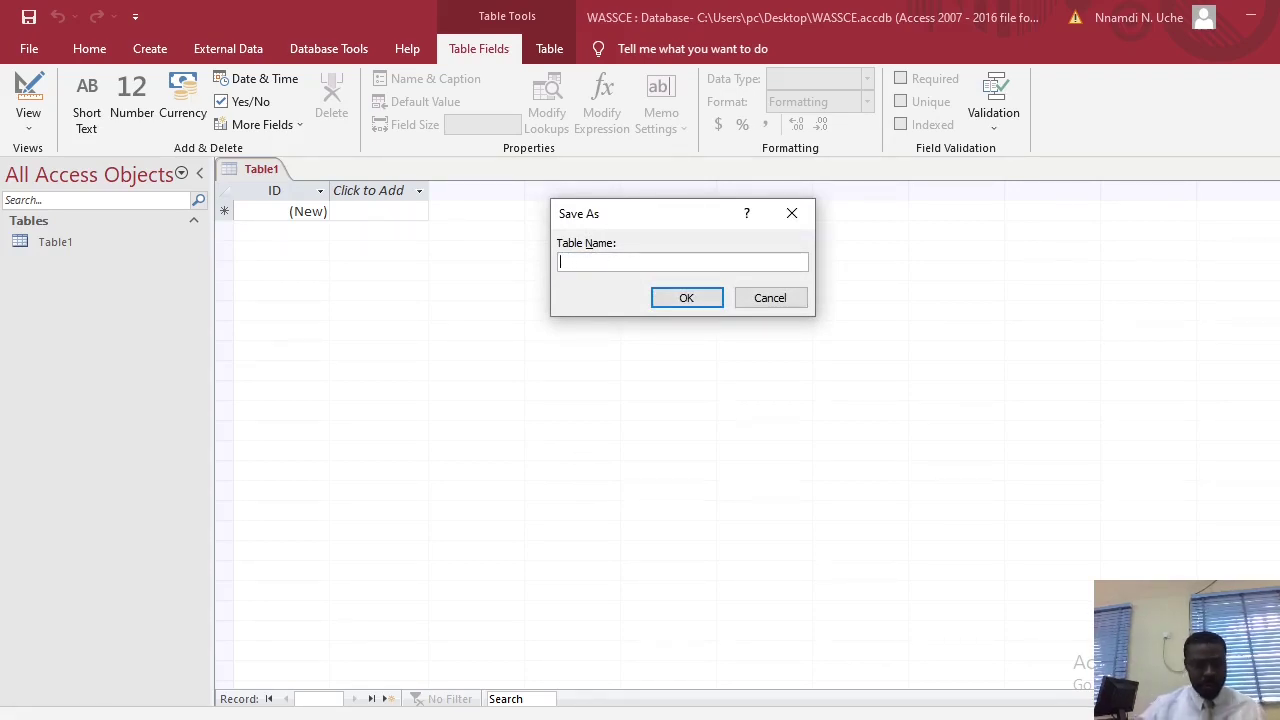
text(tbscustomers)
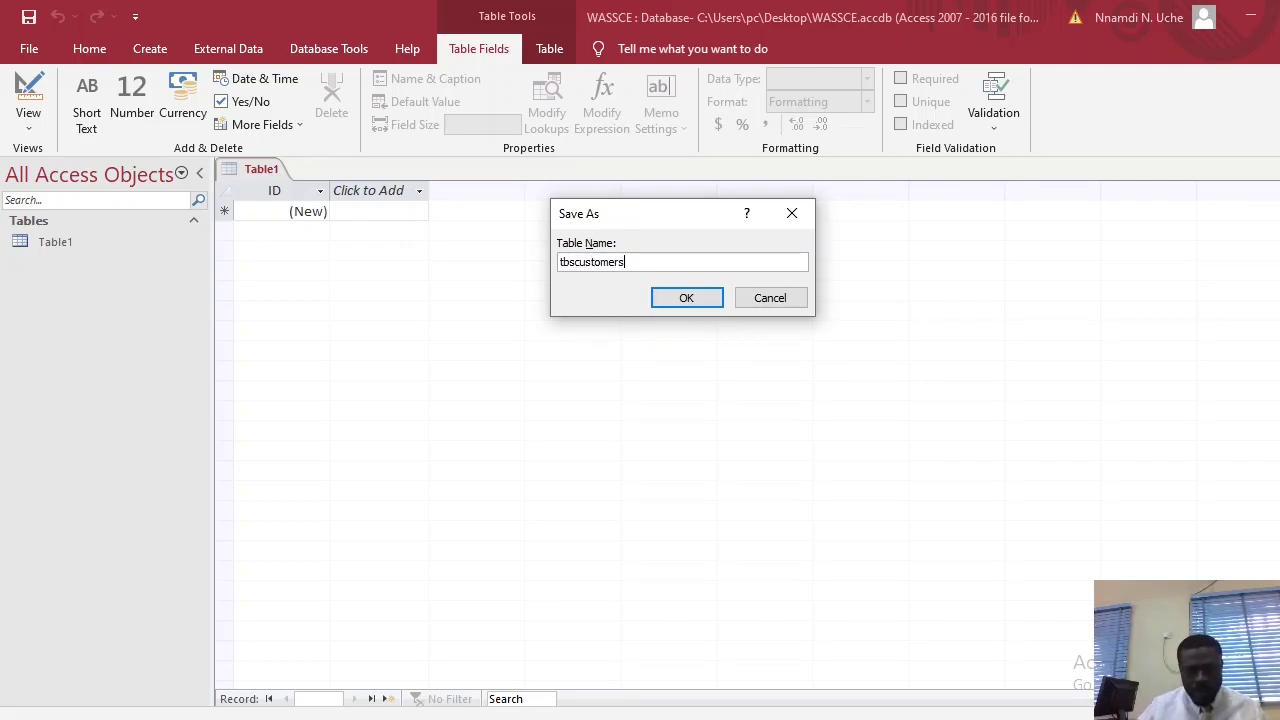
key(alt+Tab)
key(alt+Tab)
key(alt+Tab)
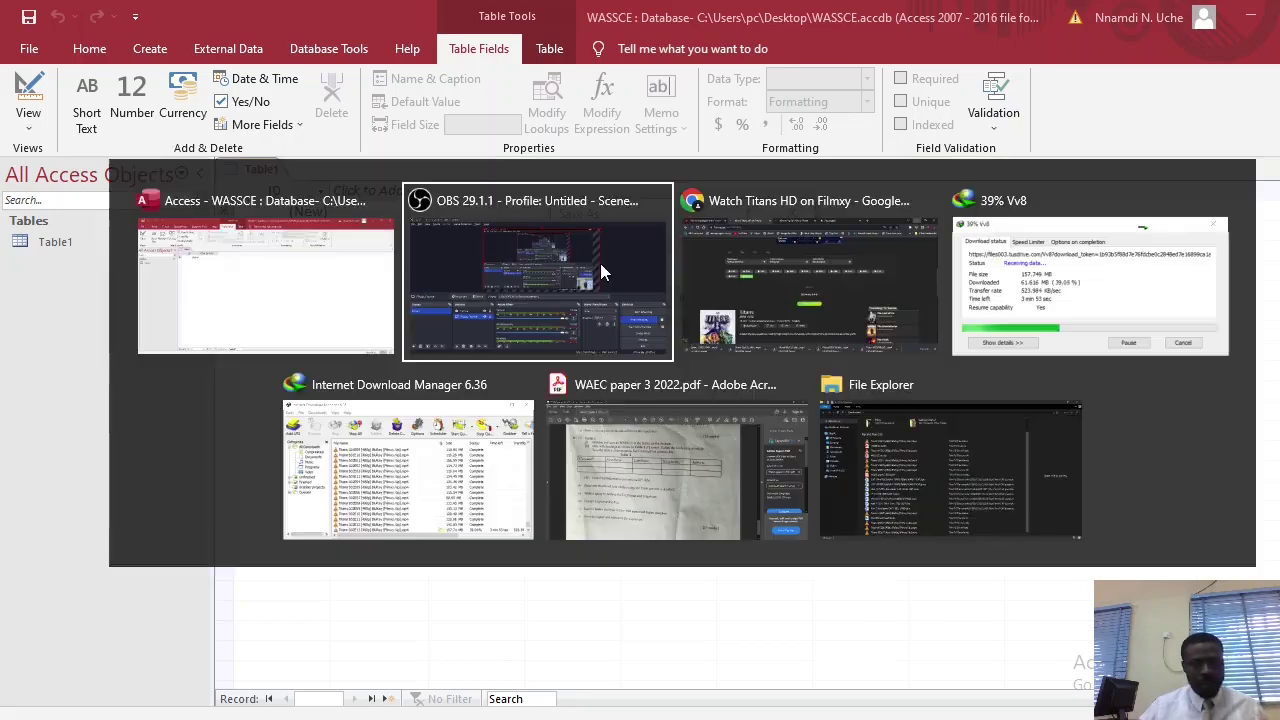
key(alt+Tab)
key(alt+Tab)
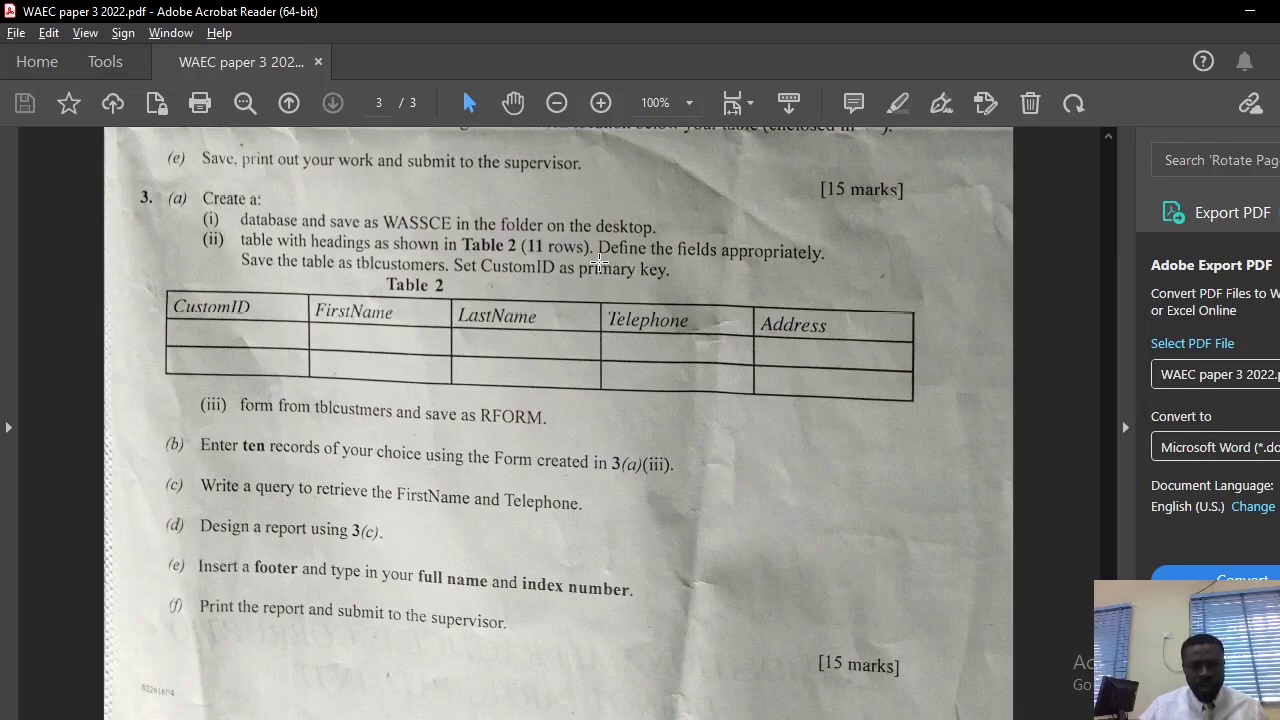
key(alt+Tab)
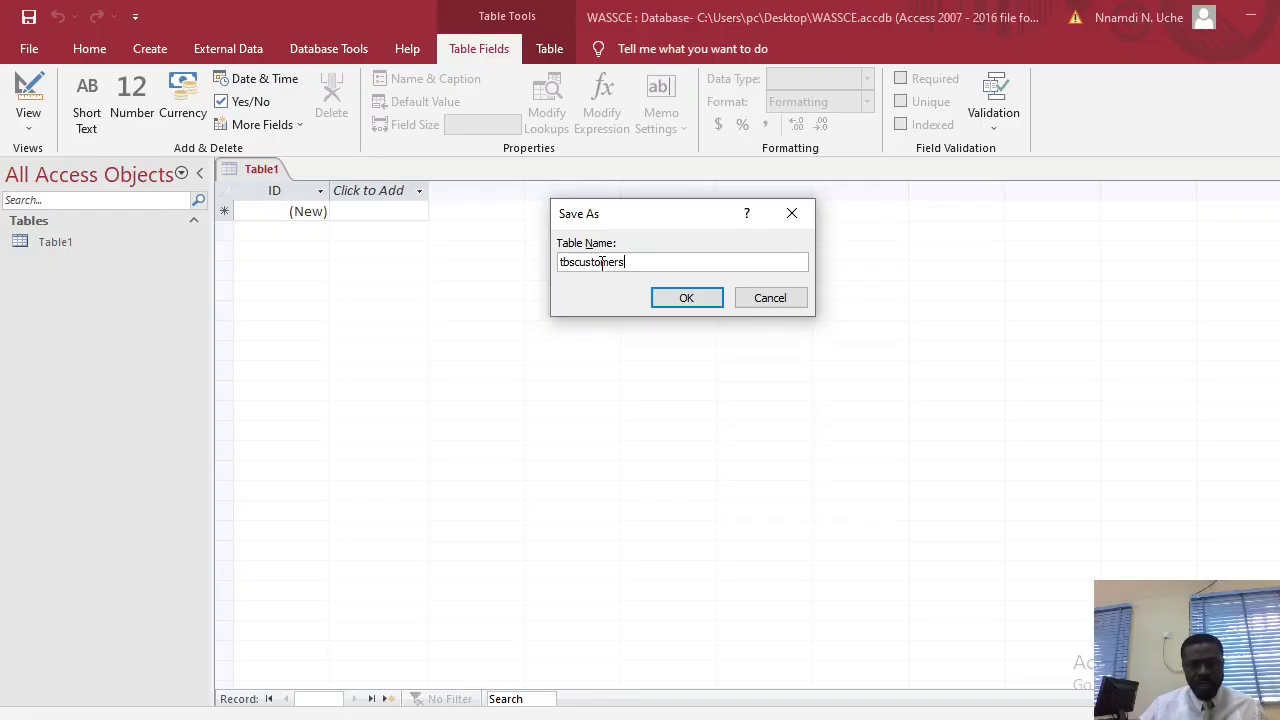
key(Return)
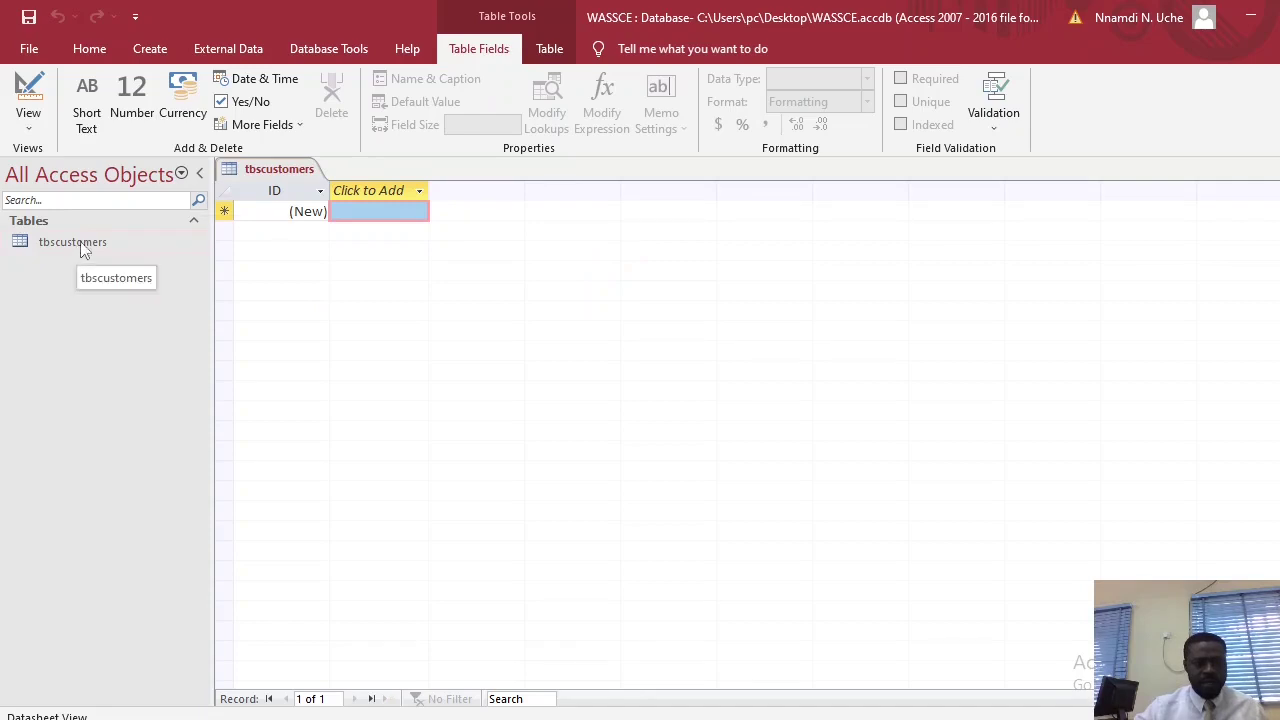
Step: Switch the tbscustomers table from datasheet view to Design View
right_click(261, 168)
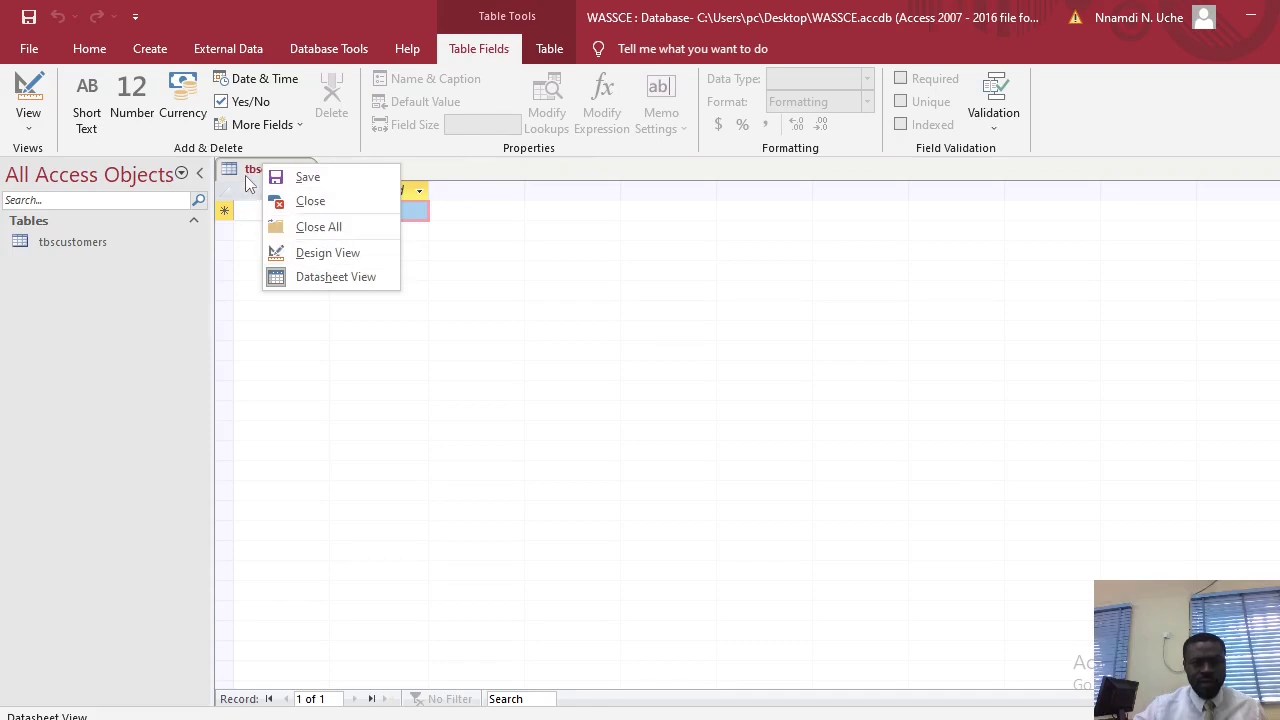
right_click(248, 175)
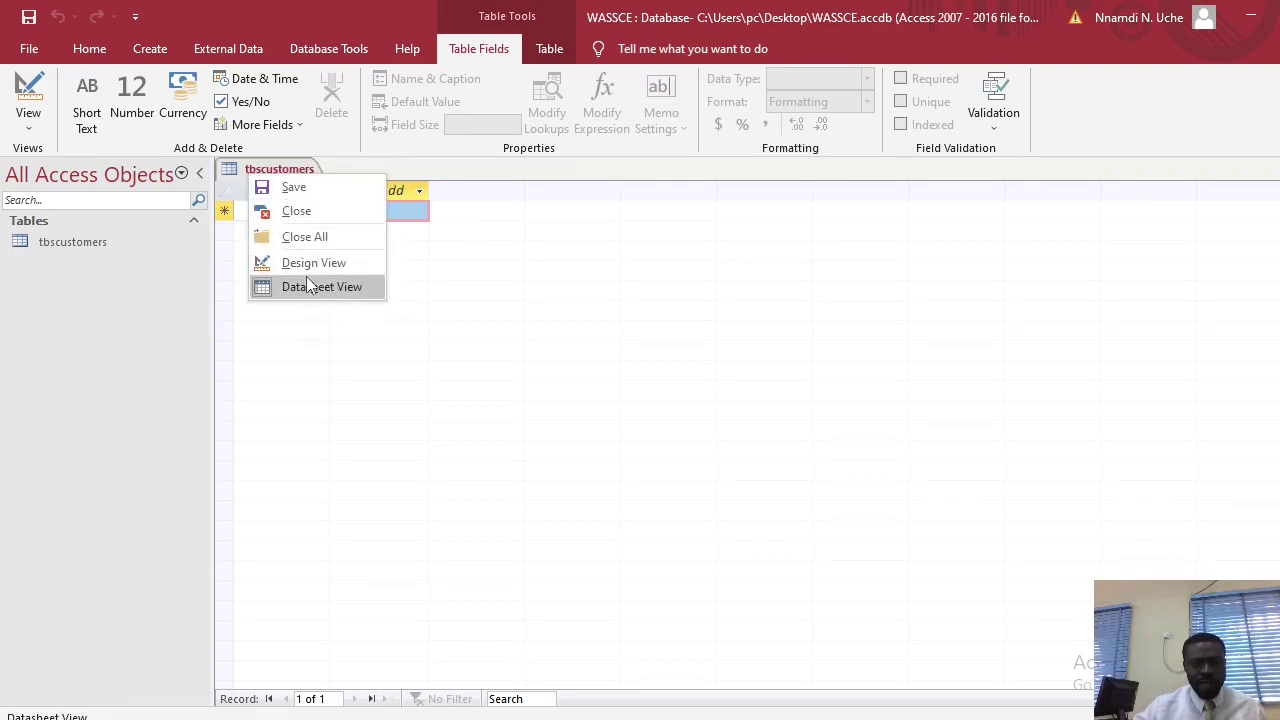
click(38, 130)
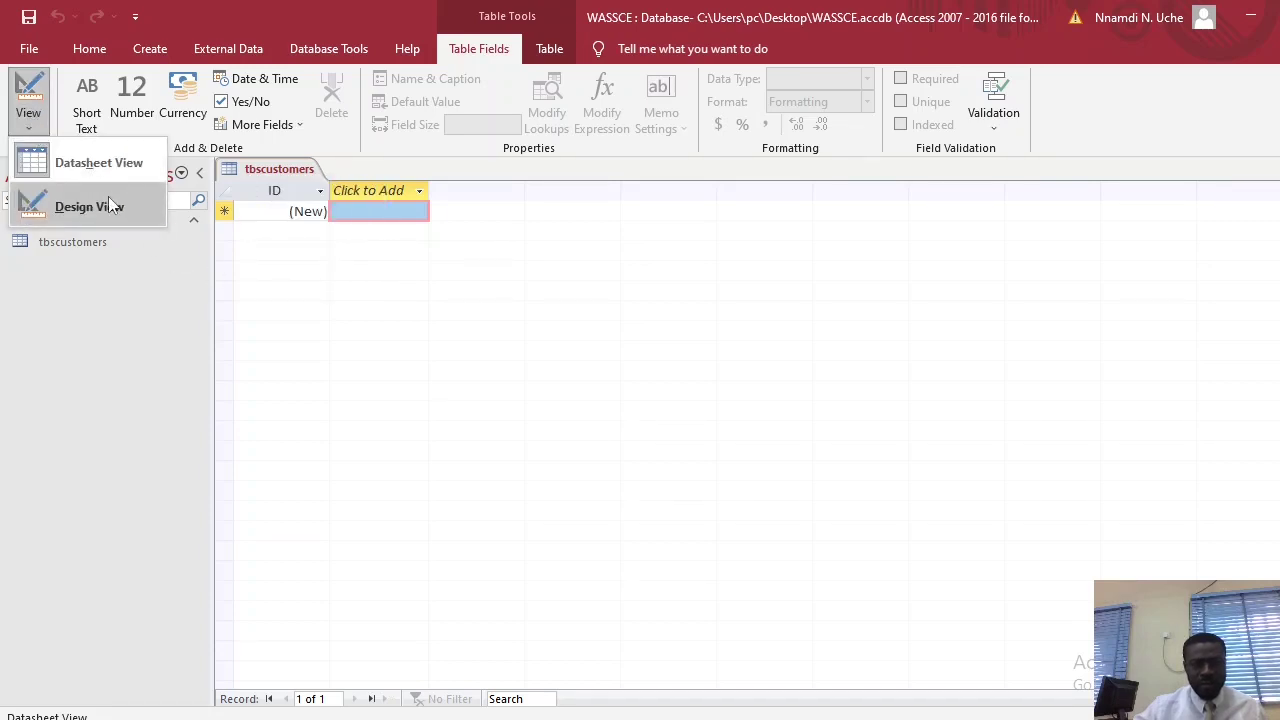
click(109, 198)
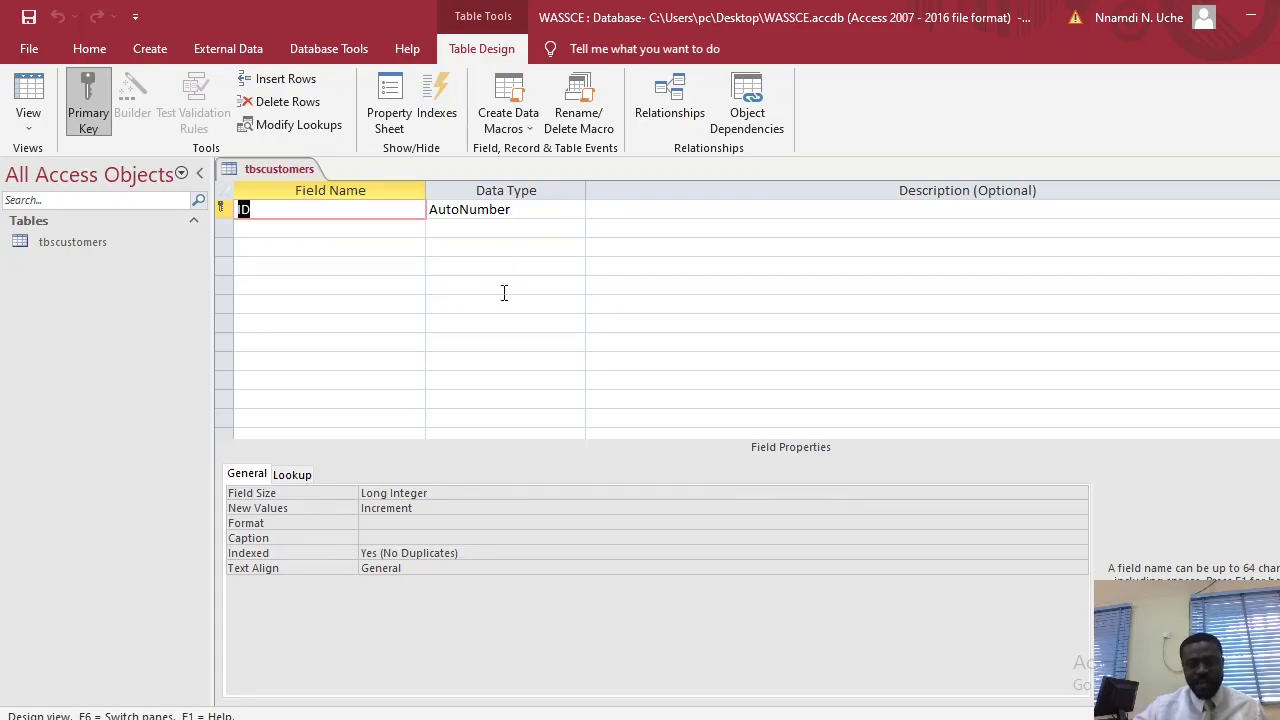
Step: Rename the ID field to CustomID, comparing against the exam paper's Table 2 headings
key(alt+Tab)
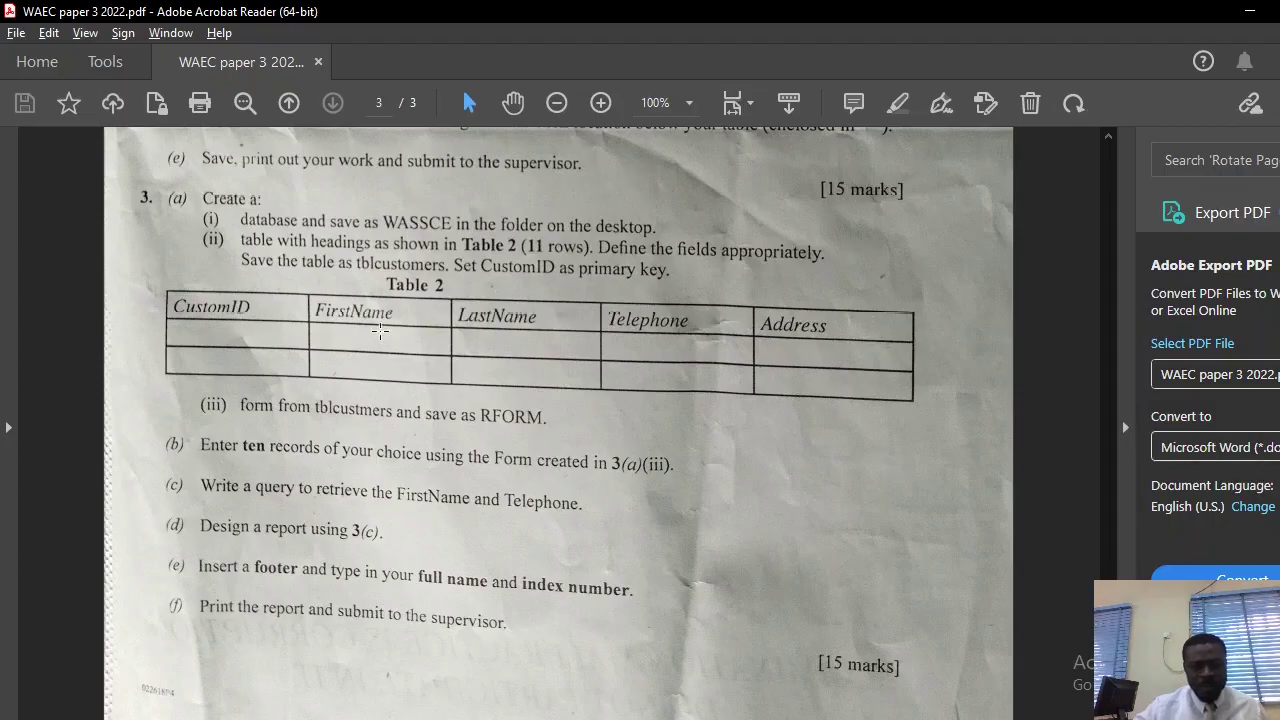
key(alt+Tab)
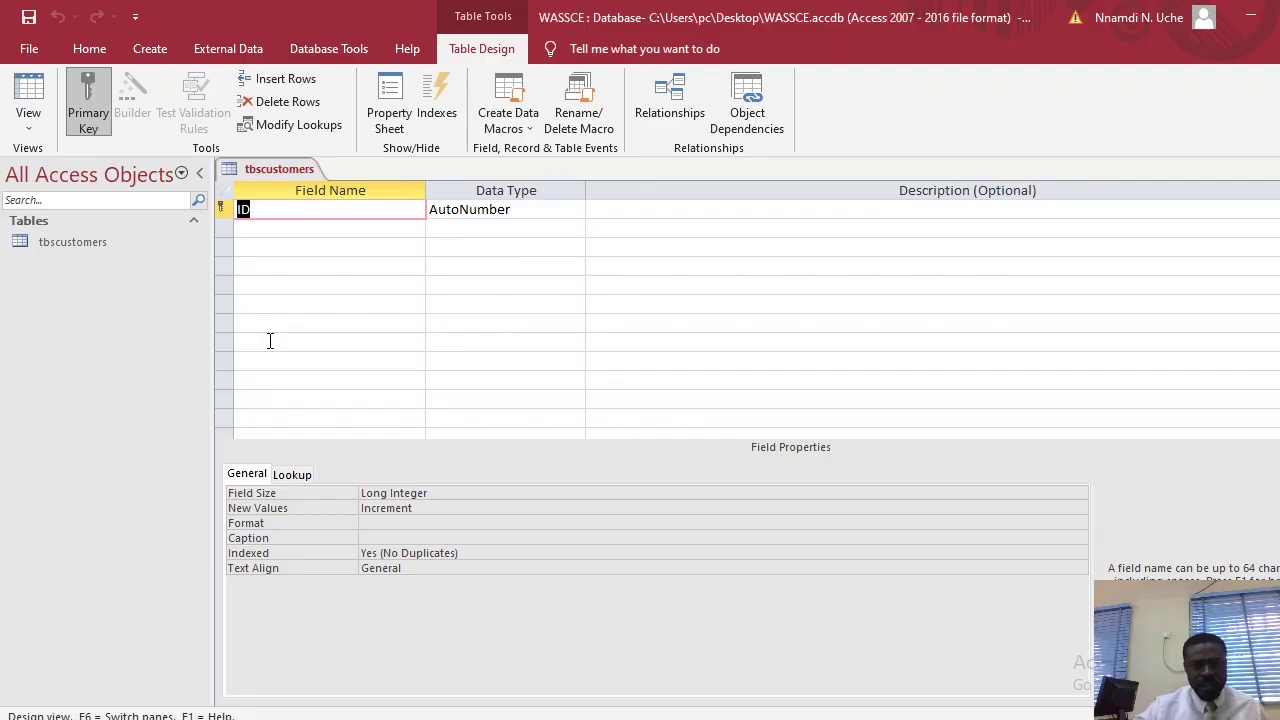
text(Customer)
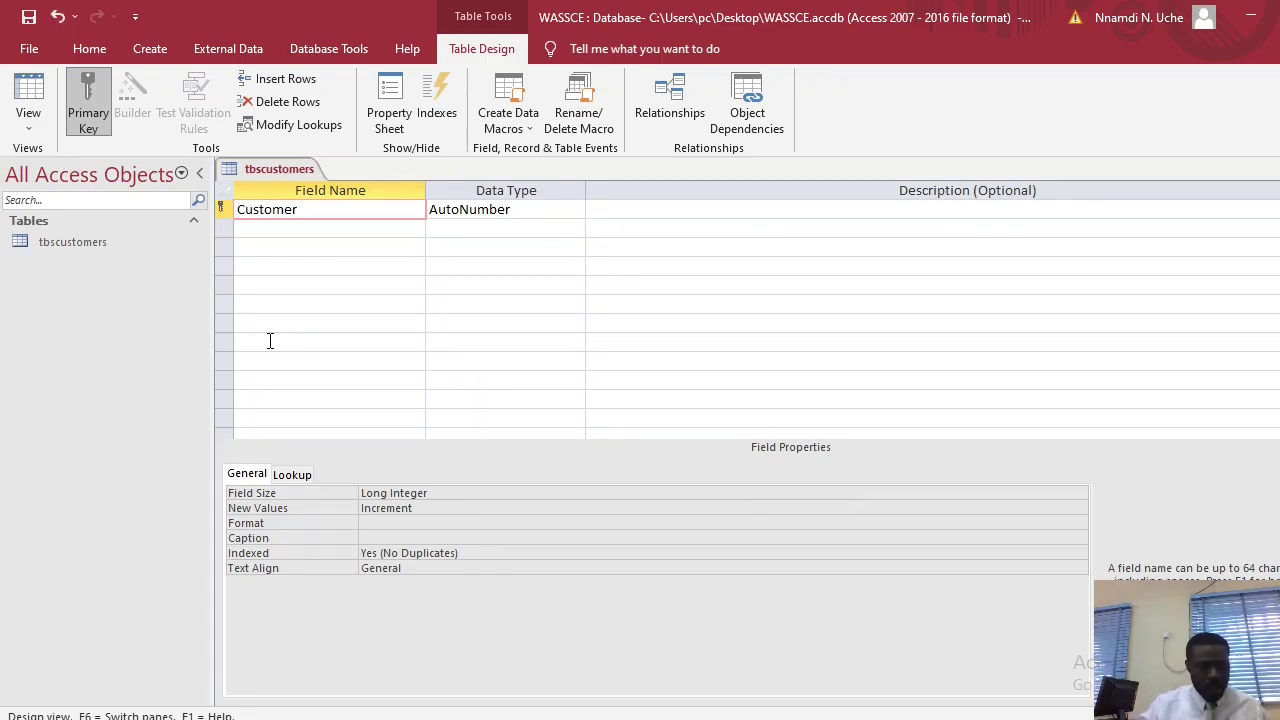
text(ID)
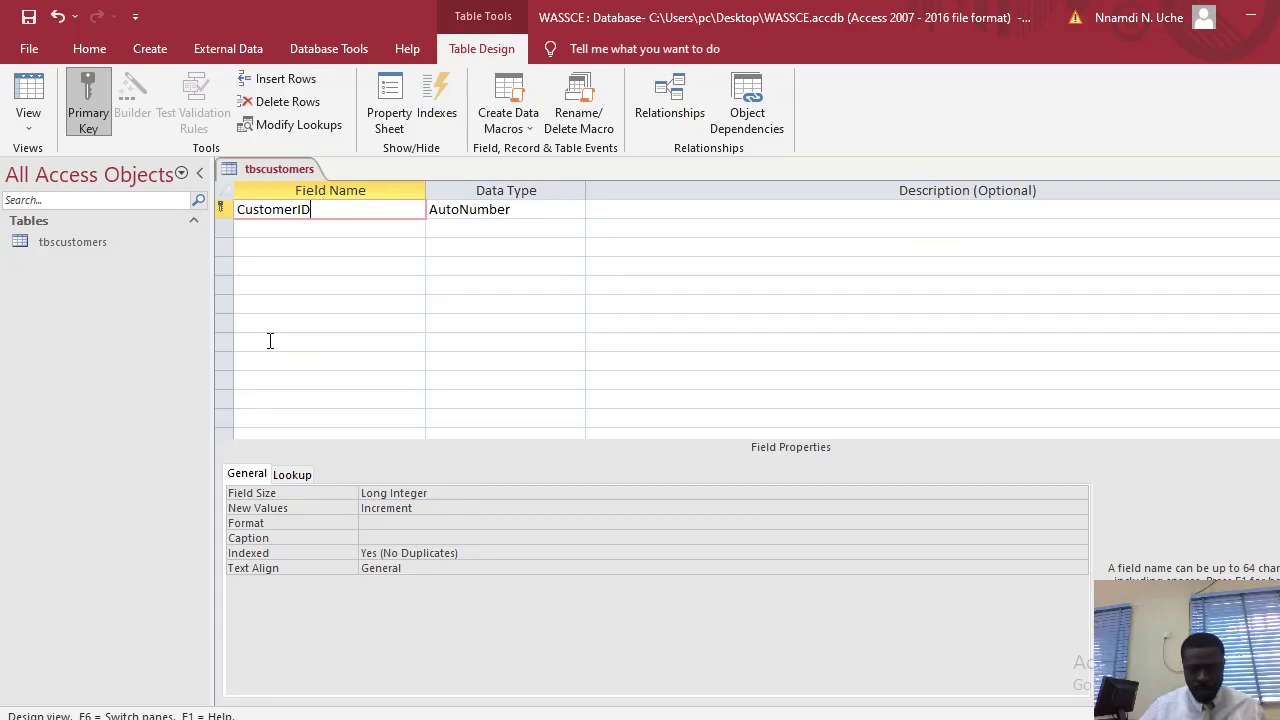
key(Down)
key(alt+Tab)
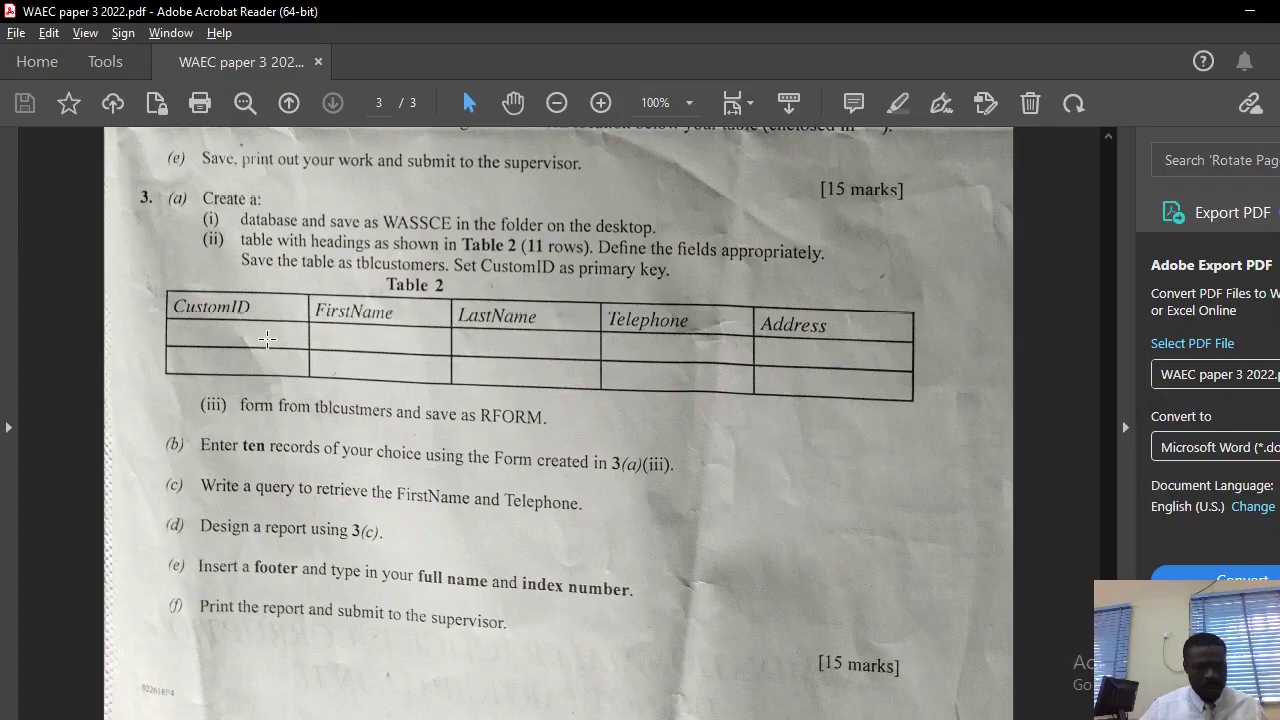
key(alt+Tab)
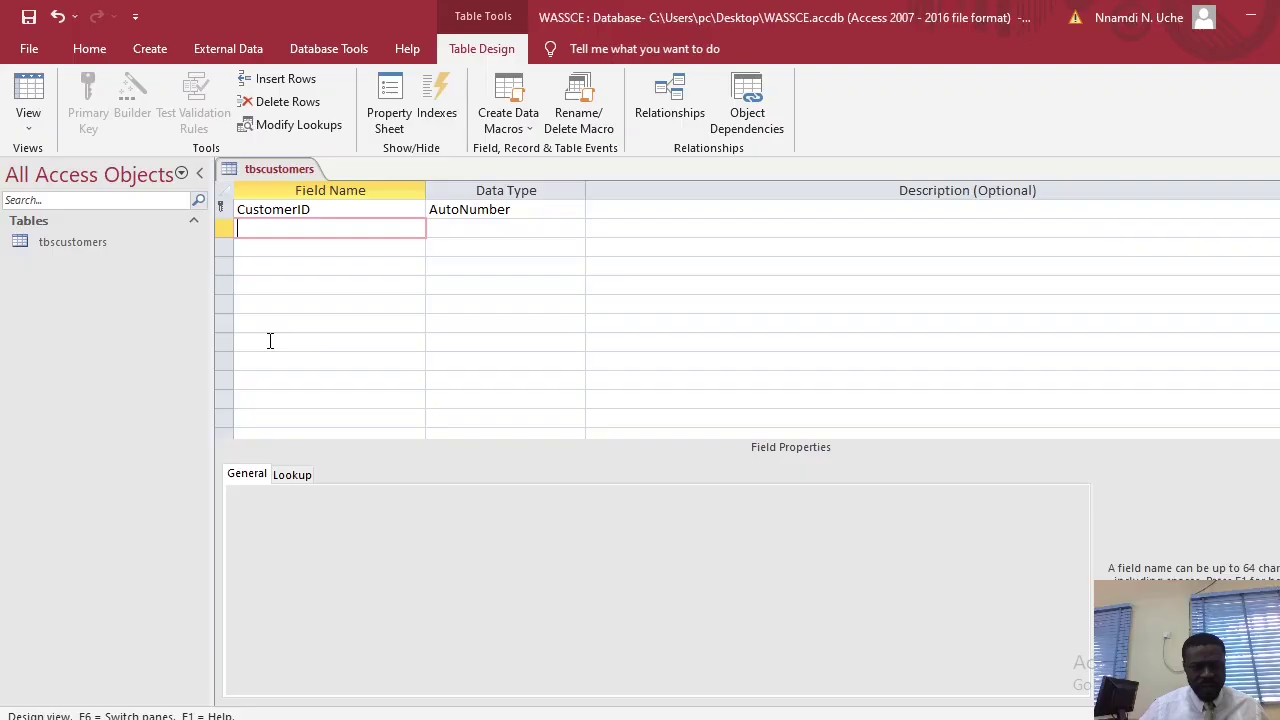
key(alt+Tab)
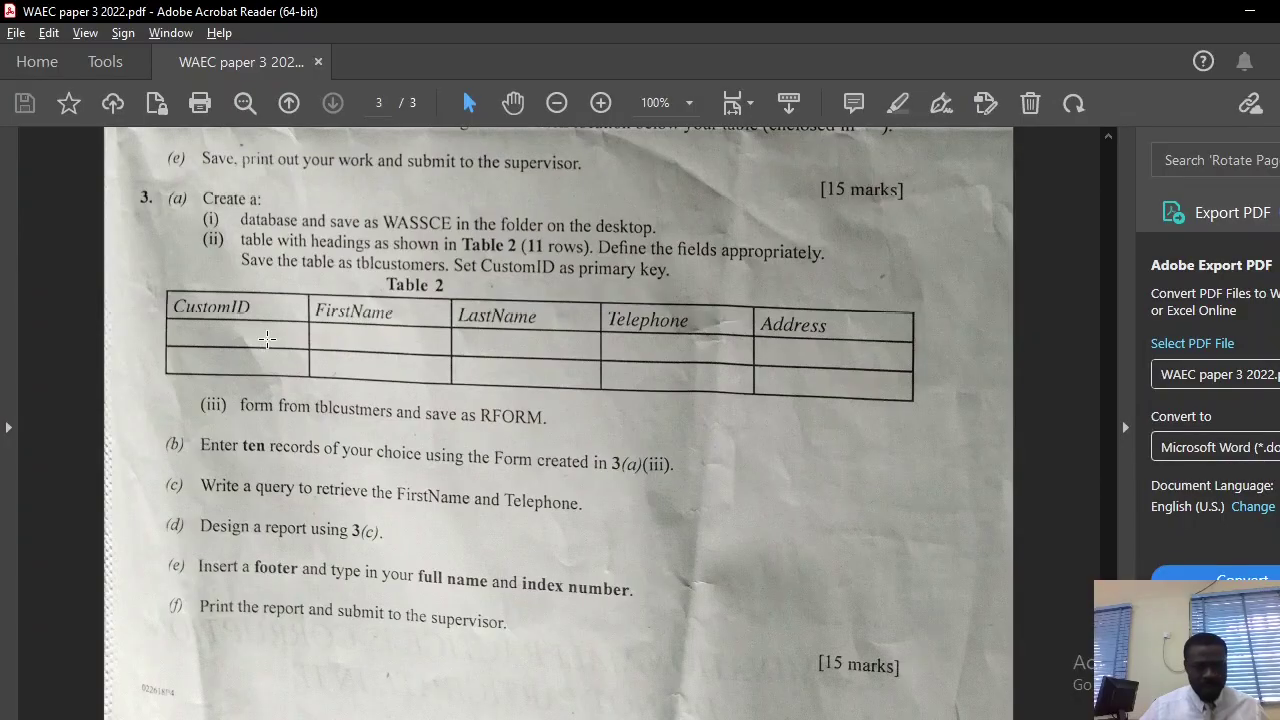
key(alt+Tab)
key(alt+Tab)
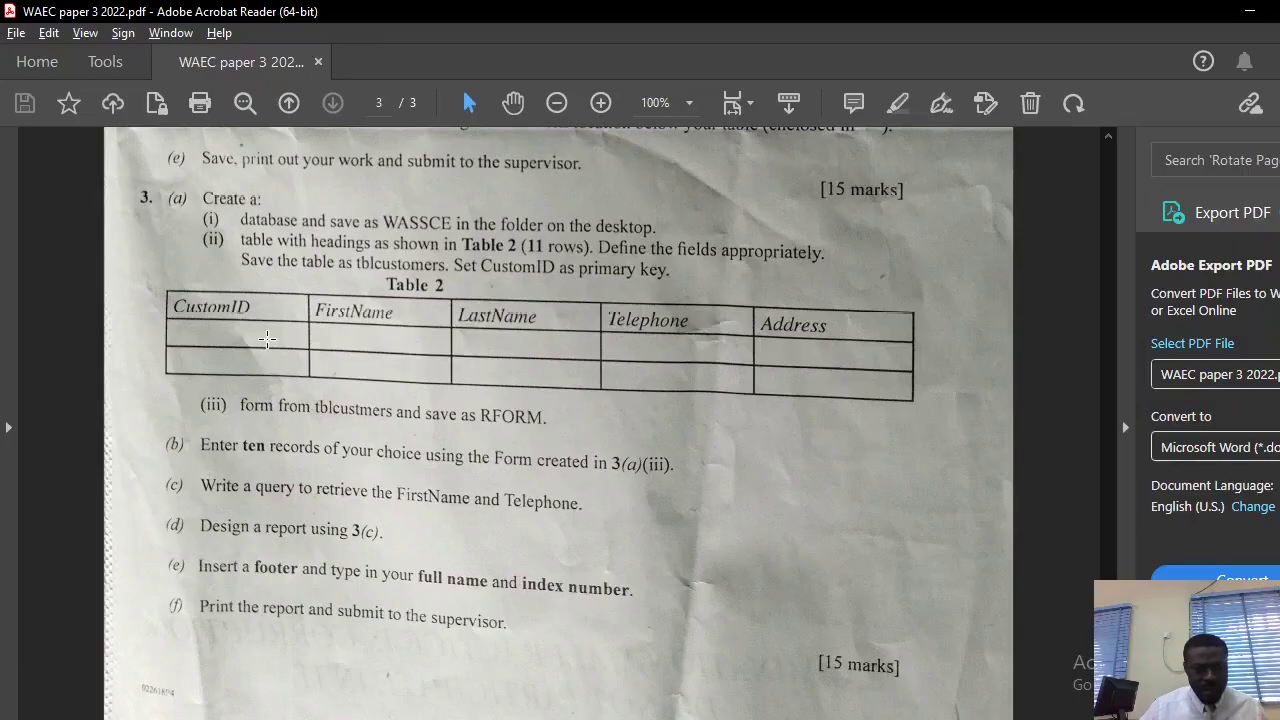
key(alt+Tab)
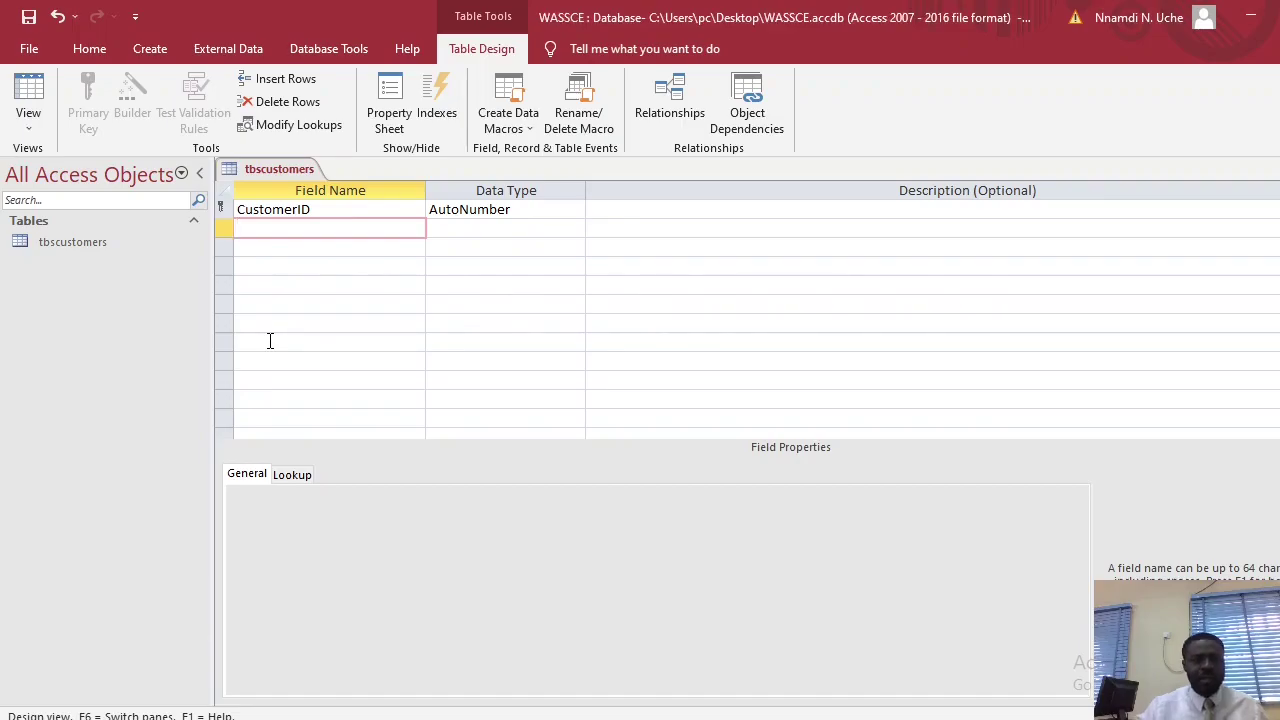
click(301, 210)
key(BackSpace)
key(BackSpace)
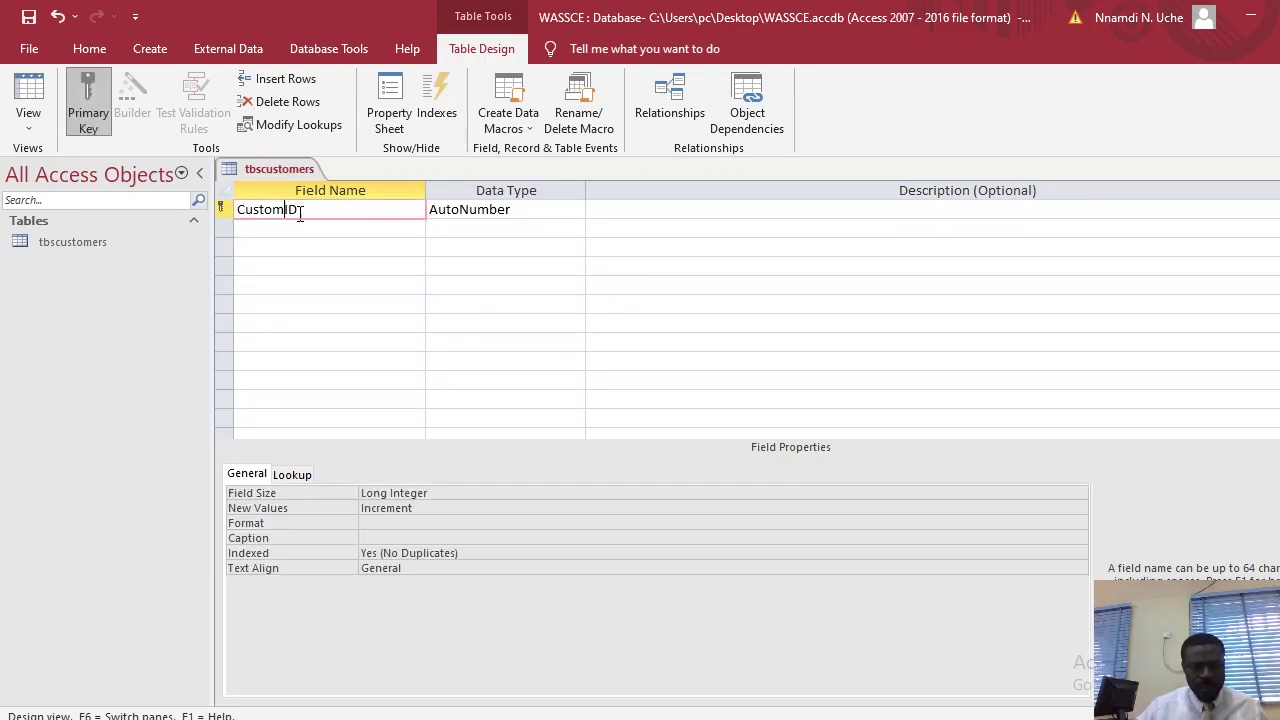
key(Down)
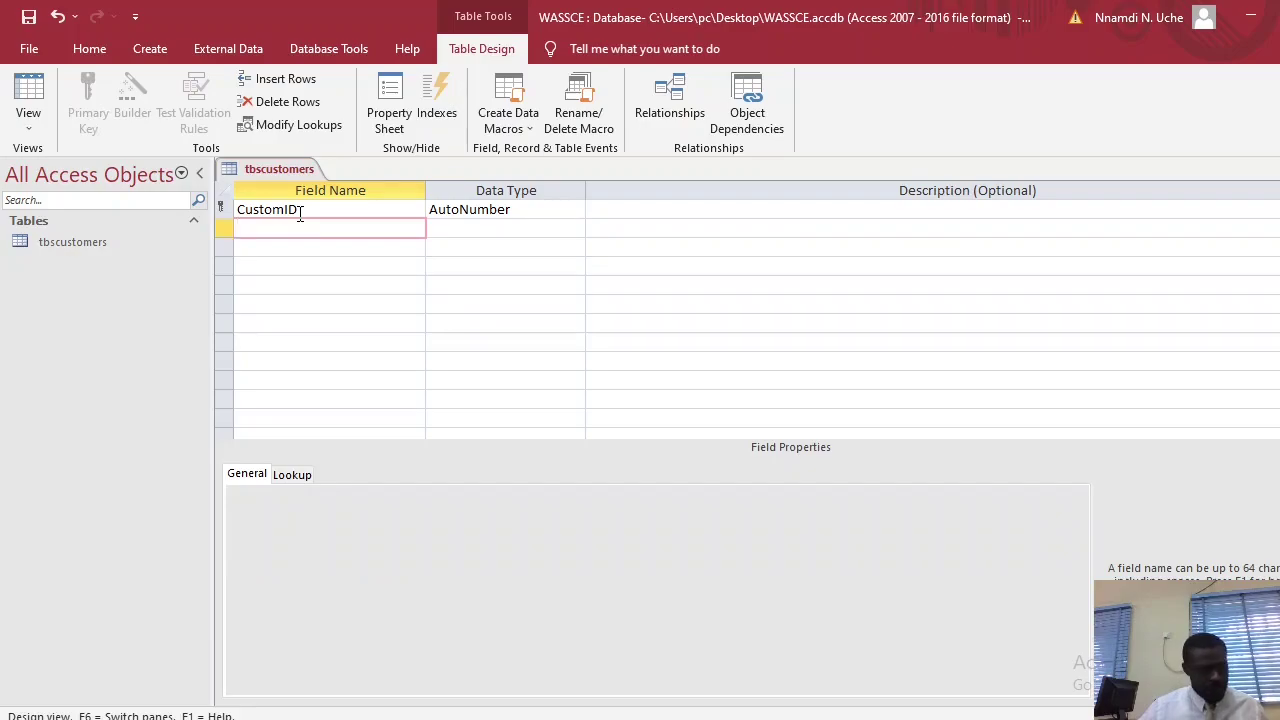
Step: Add FirstName and LastName fields in the next two rows
key(alt+Tab)
key(alt+Tab)
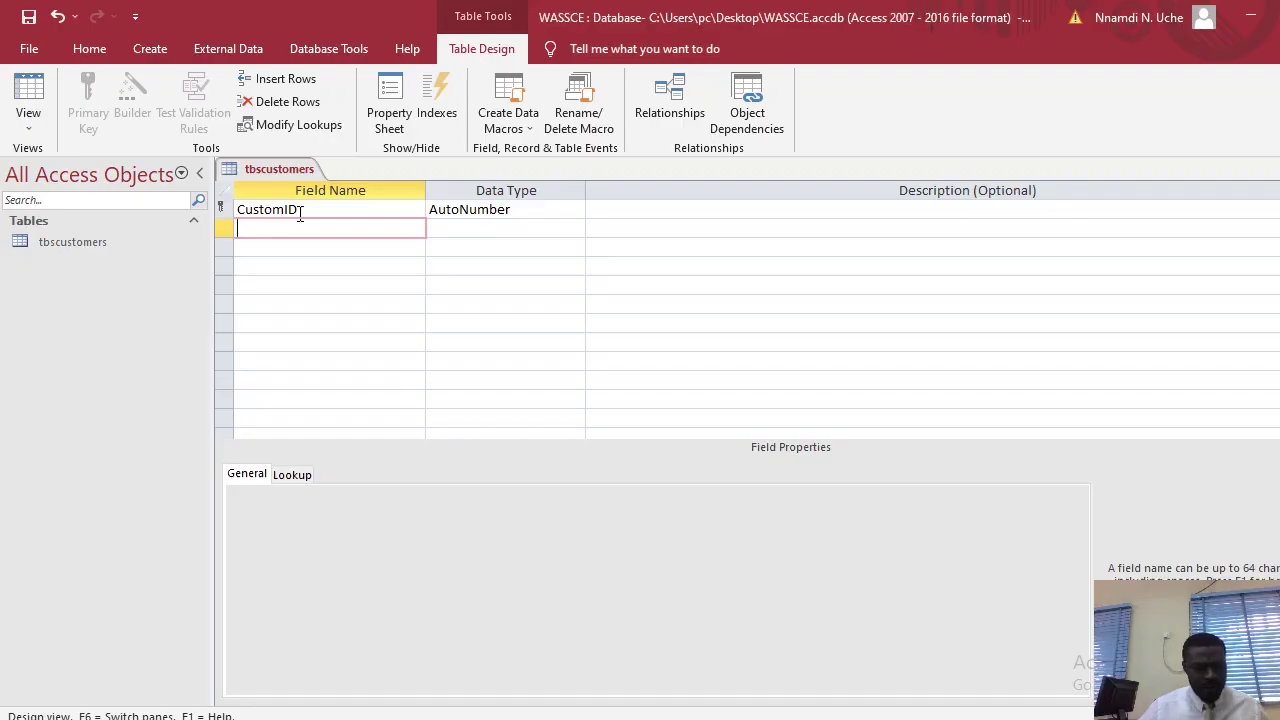
text(First)
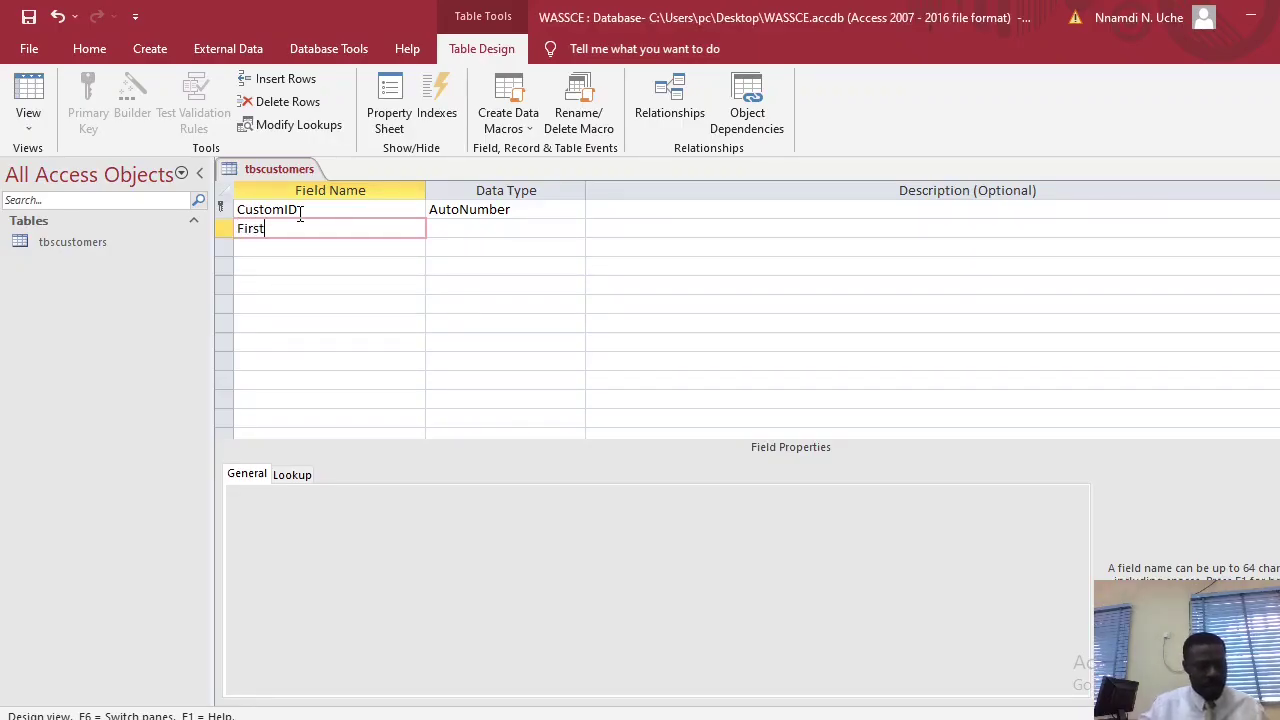
text(Name)
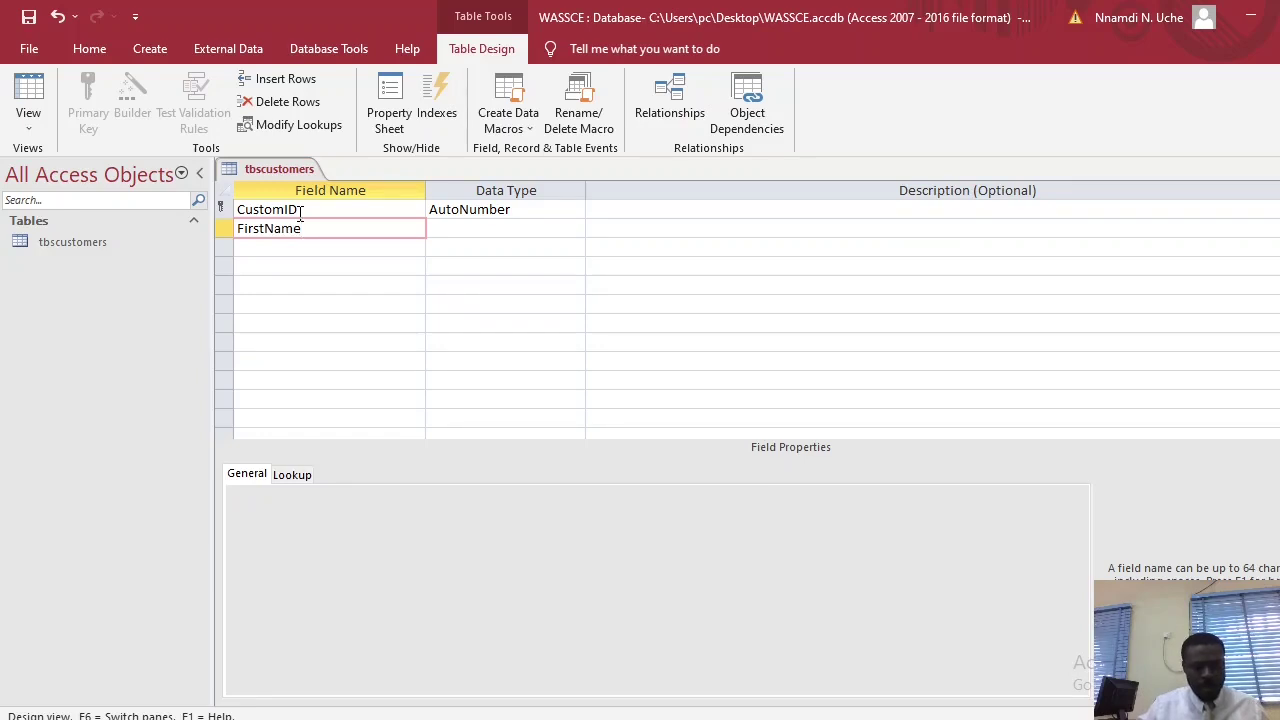
key(Down)
text(La)
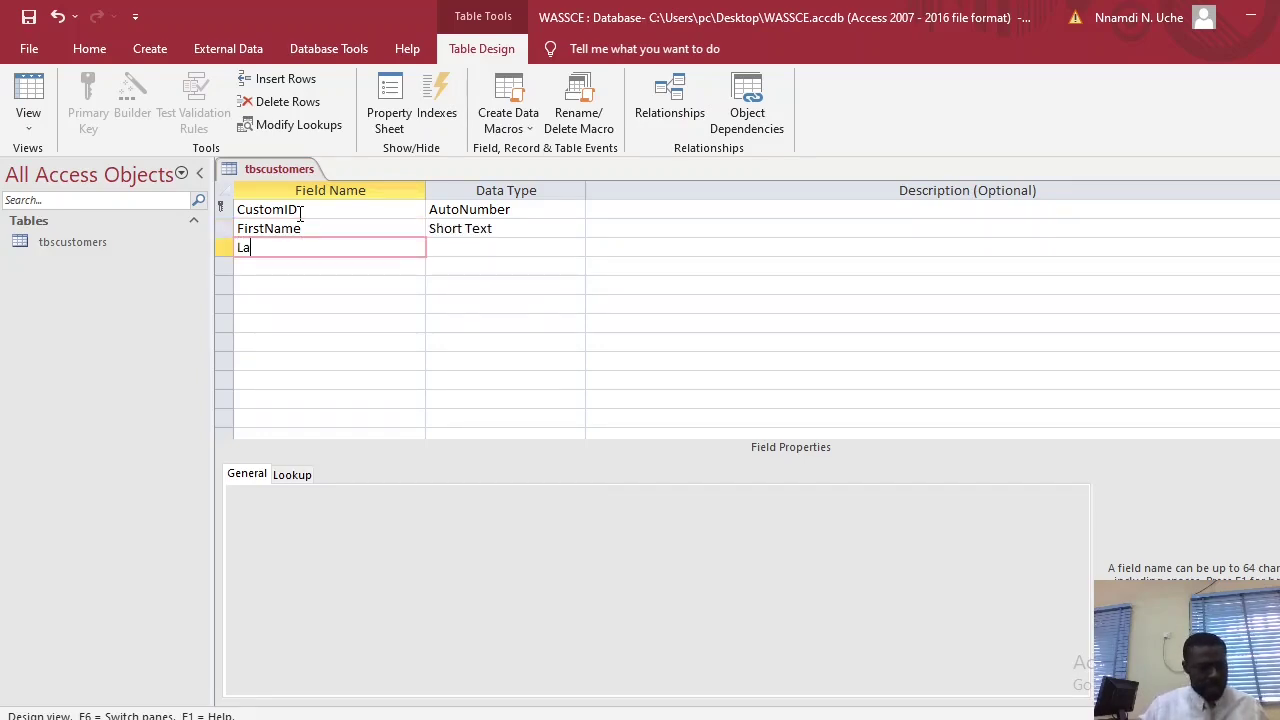
text(stNma)
key(BackSpace)
key(BackSpace)
text(ame)
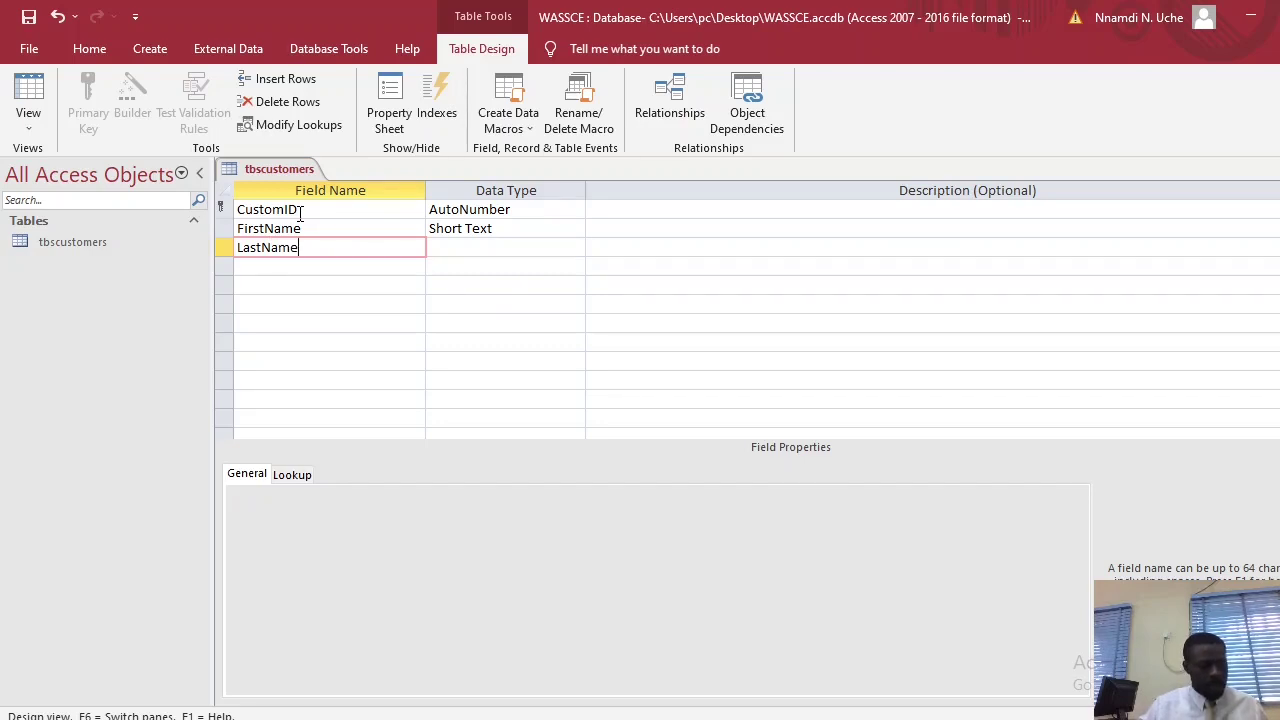
key(alt+Tab)
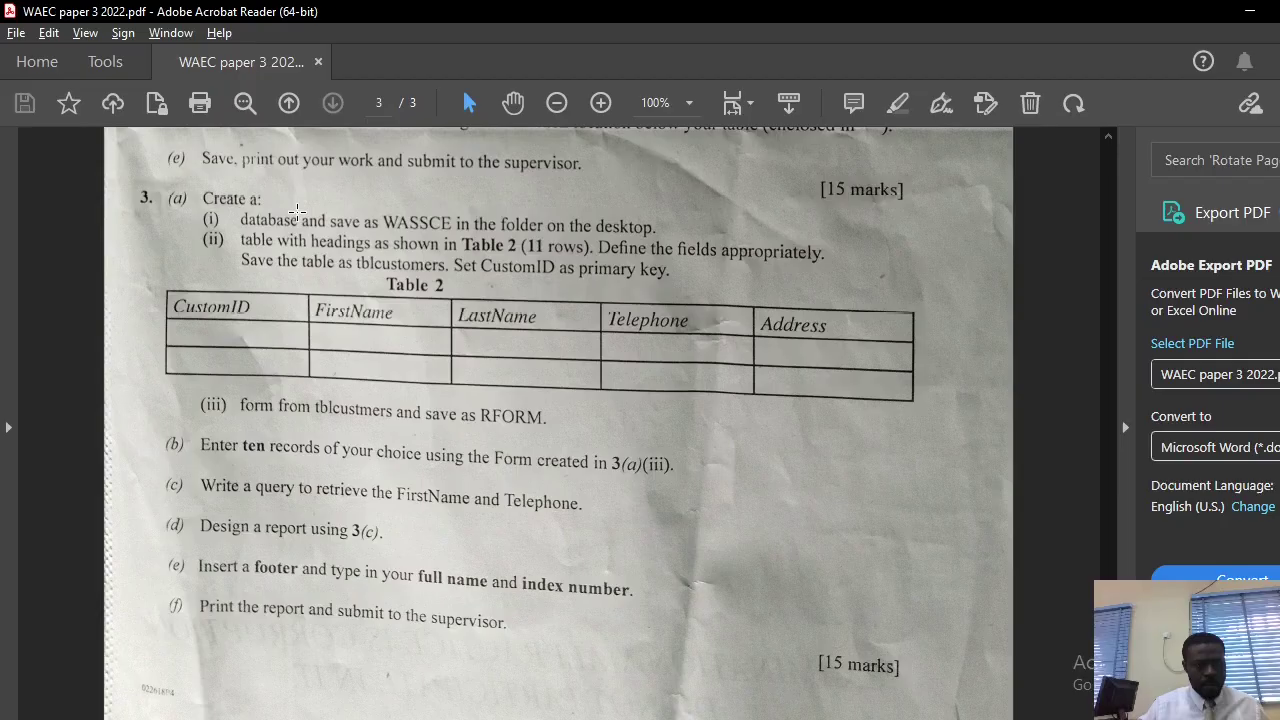
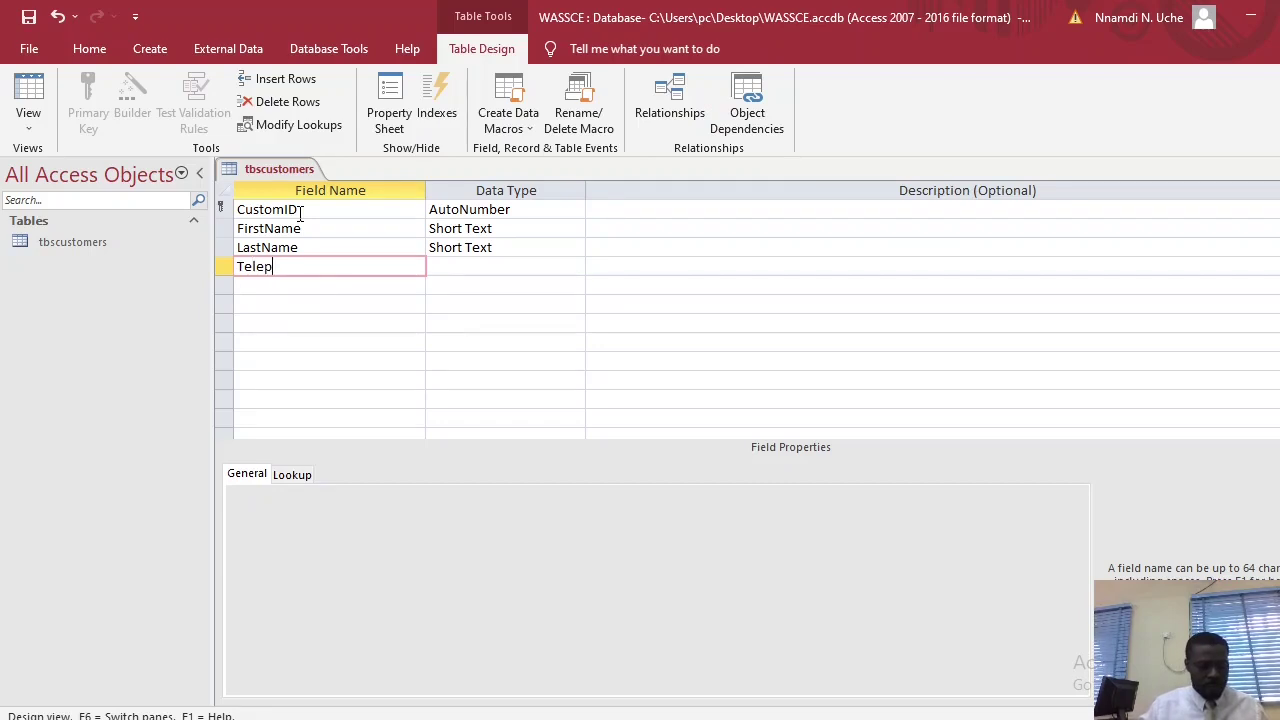
Step: Keep Telephone as Short Text, add a misspelled 'Addrress' Short Text field, then view the exam PDF
key(Down)
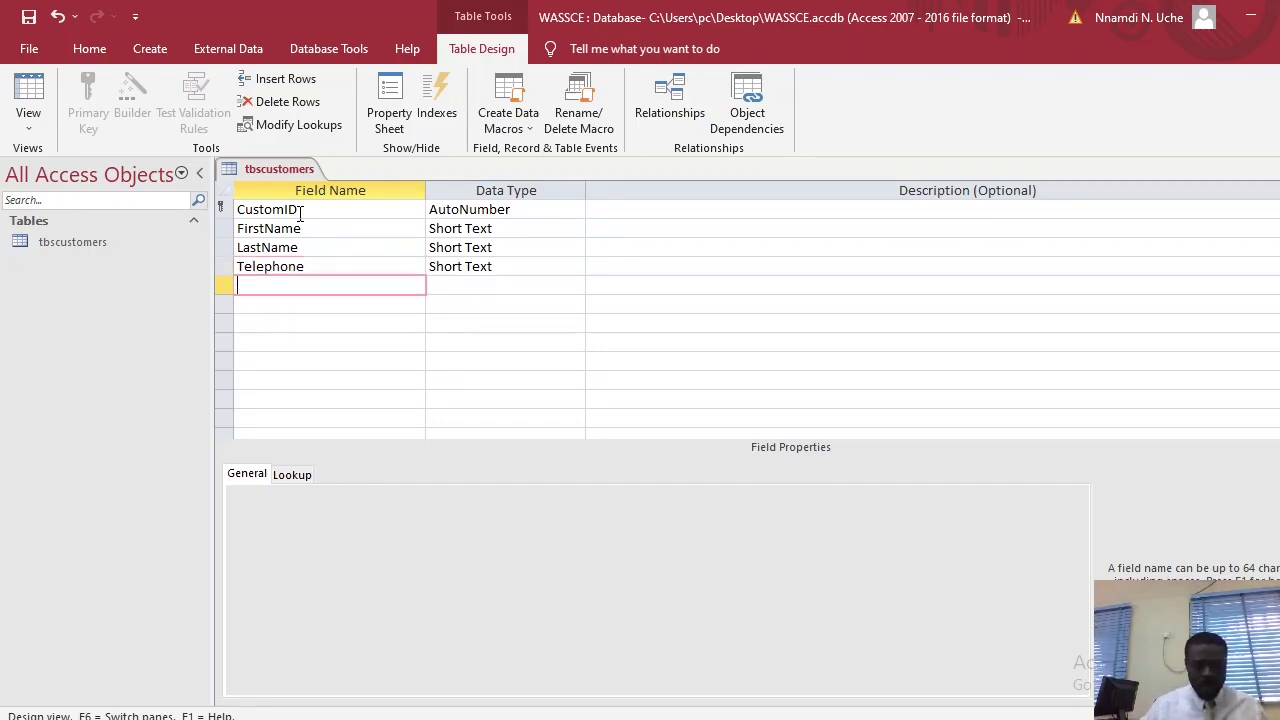
text(Addrress)
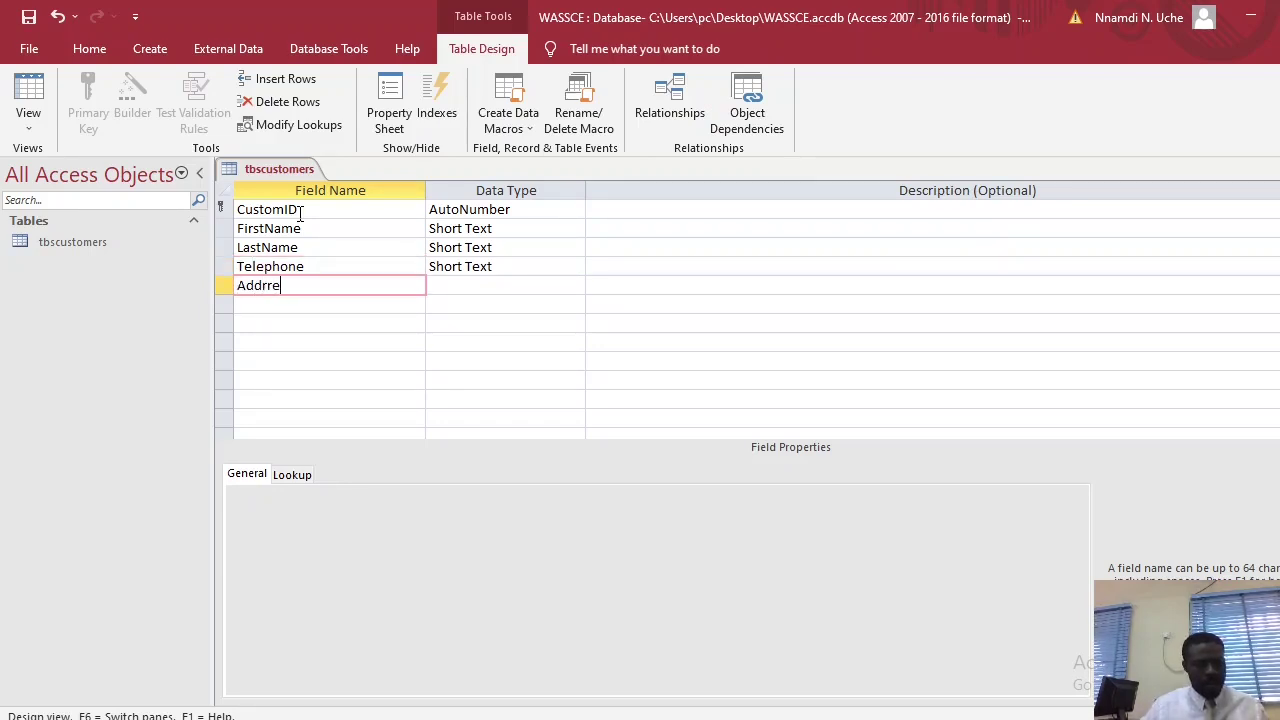
click(466, 287)
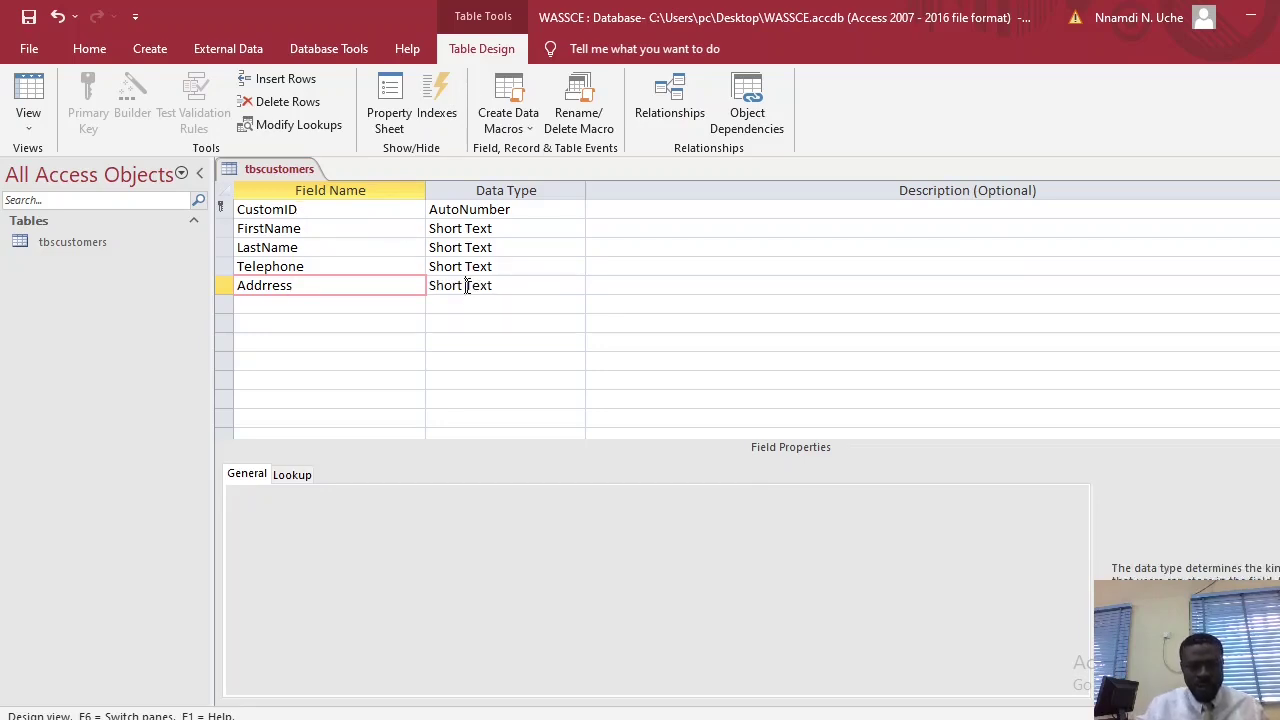
click(532, 211)
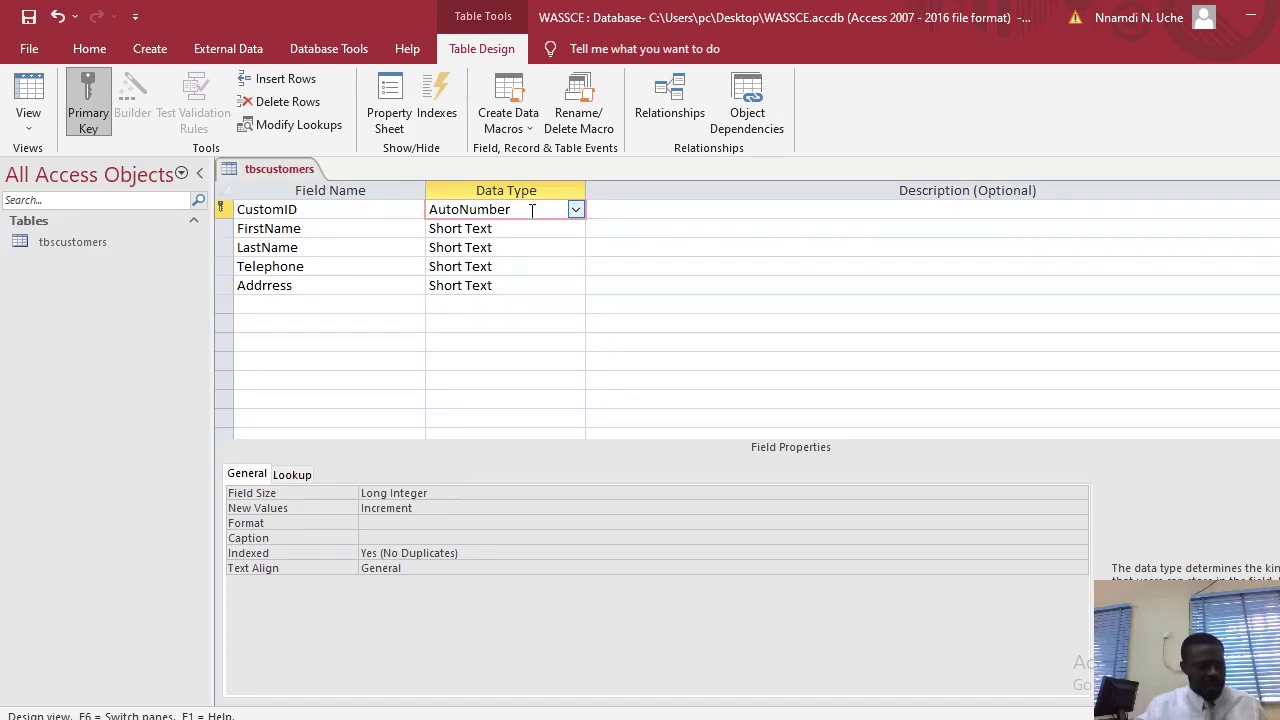
key(alt+Tab)
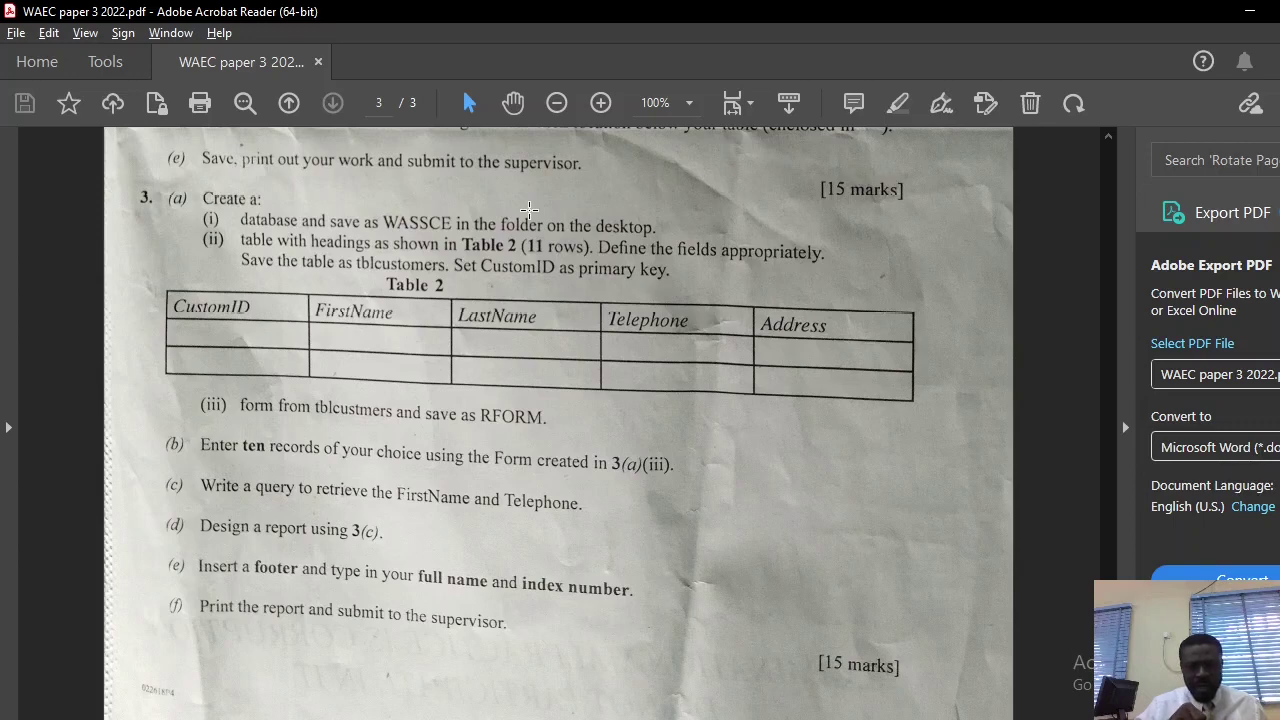
Step: Go back from the exam paper to the tbscustomers table design in Access
key(alt+Tab)
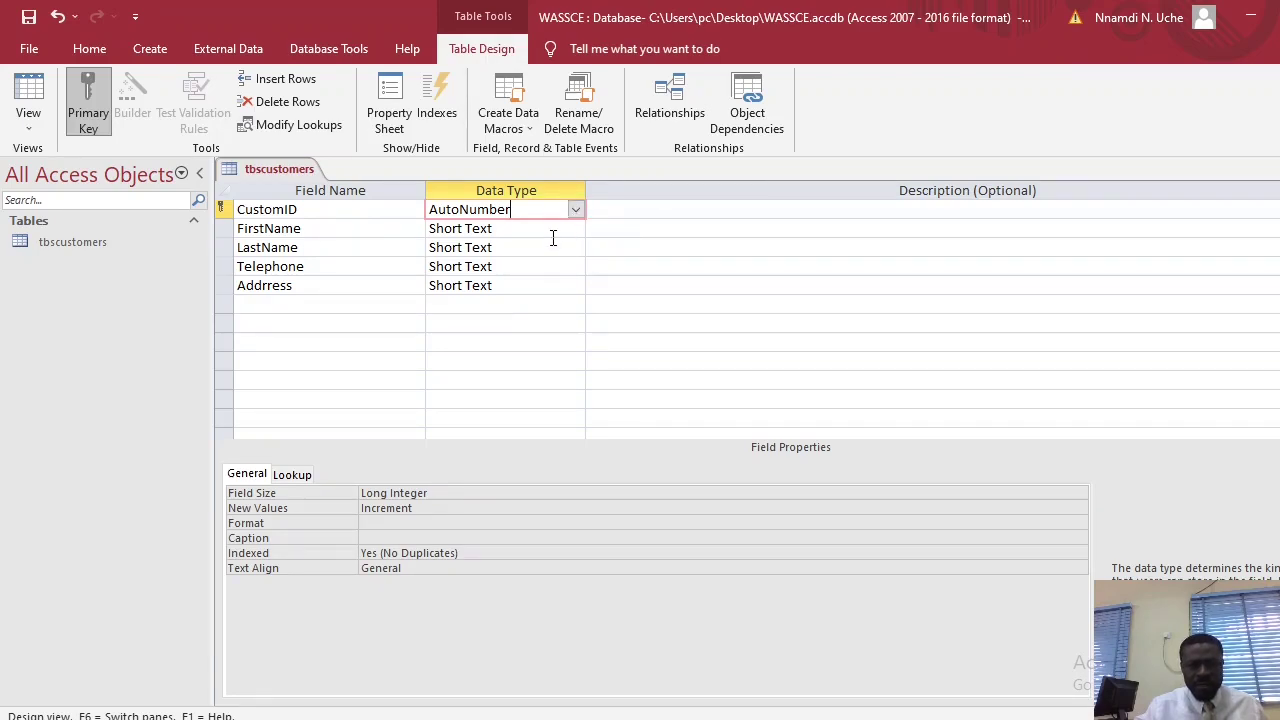
Step: Confirm Telephone stays Short Text and rename the field 'Addrress' to 'Address'
click(519, 229)
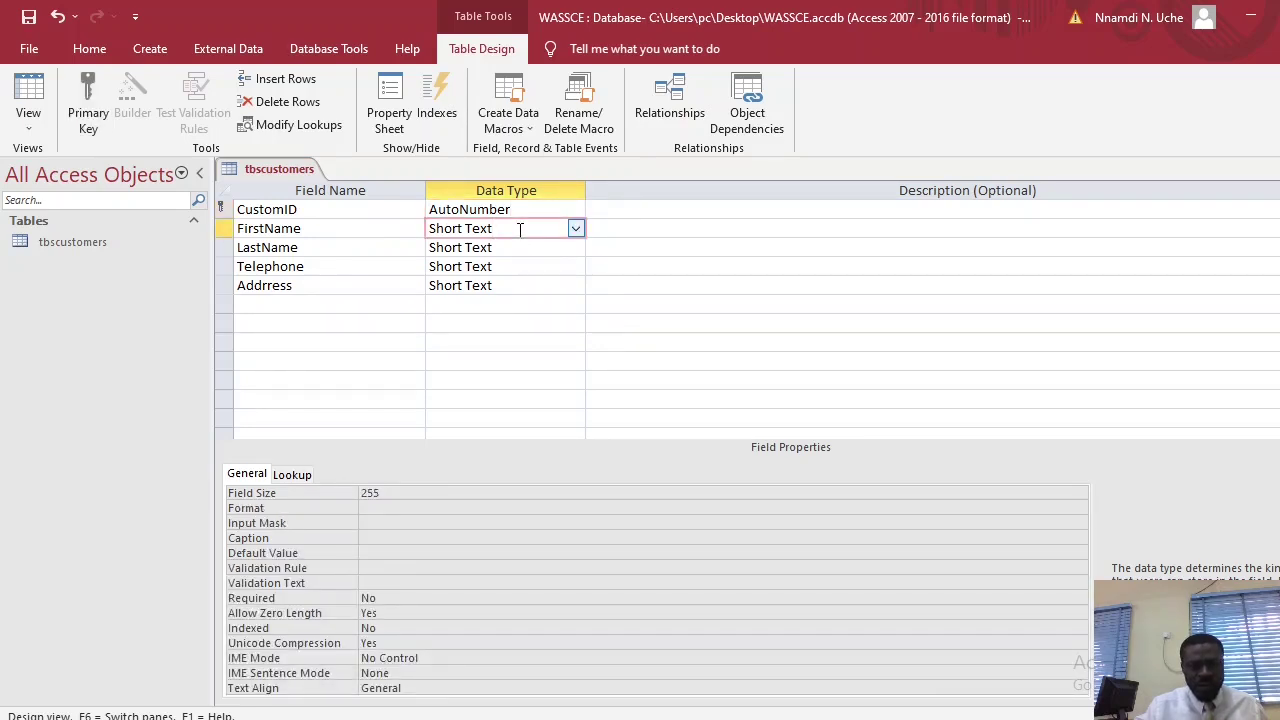
click(560, 212)
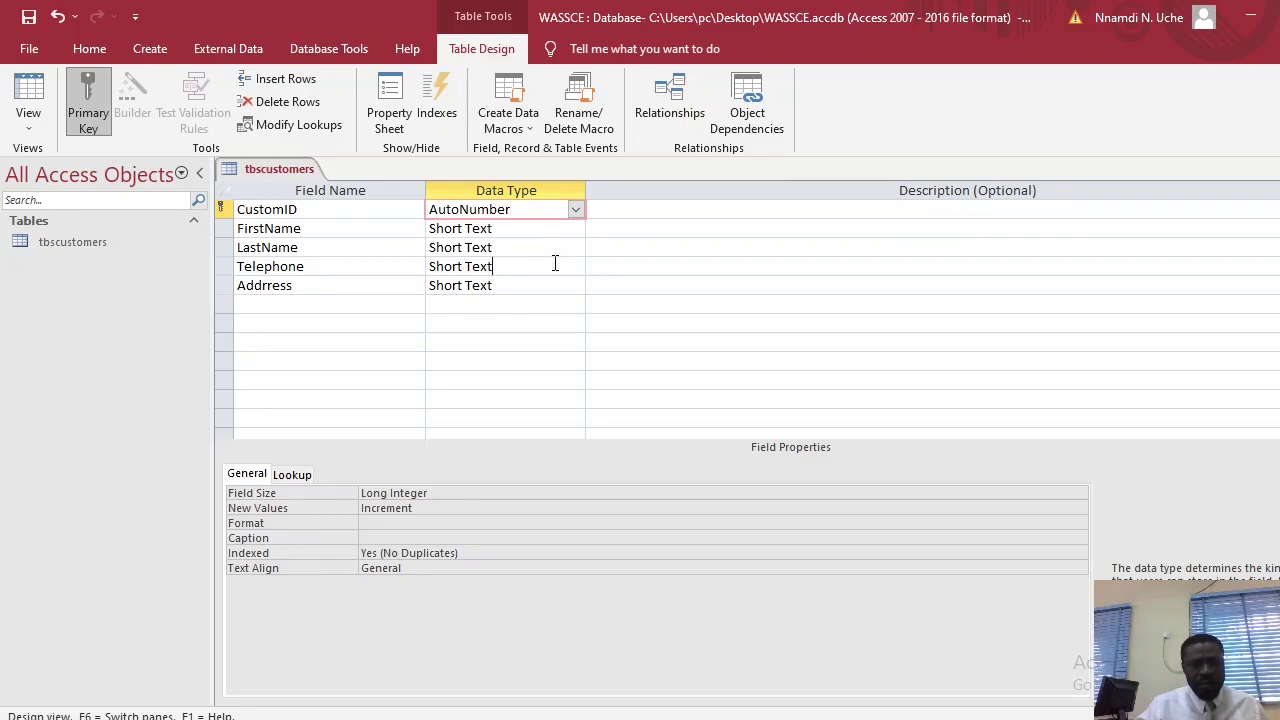
click(576, 267)
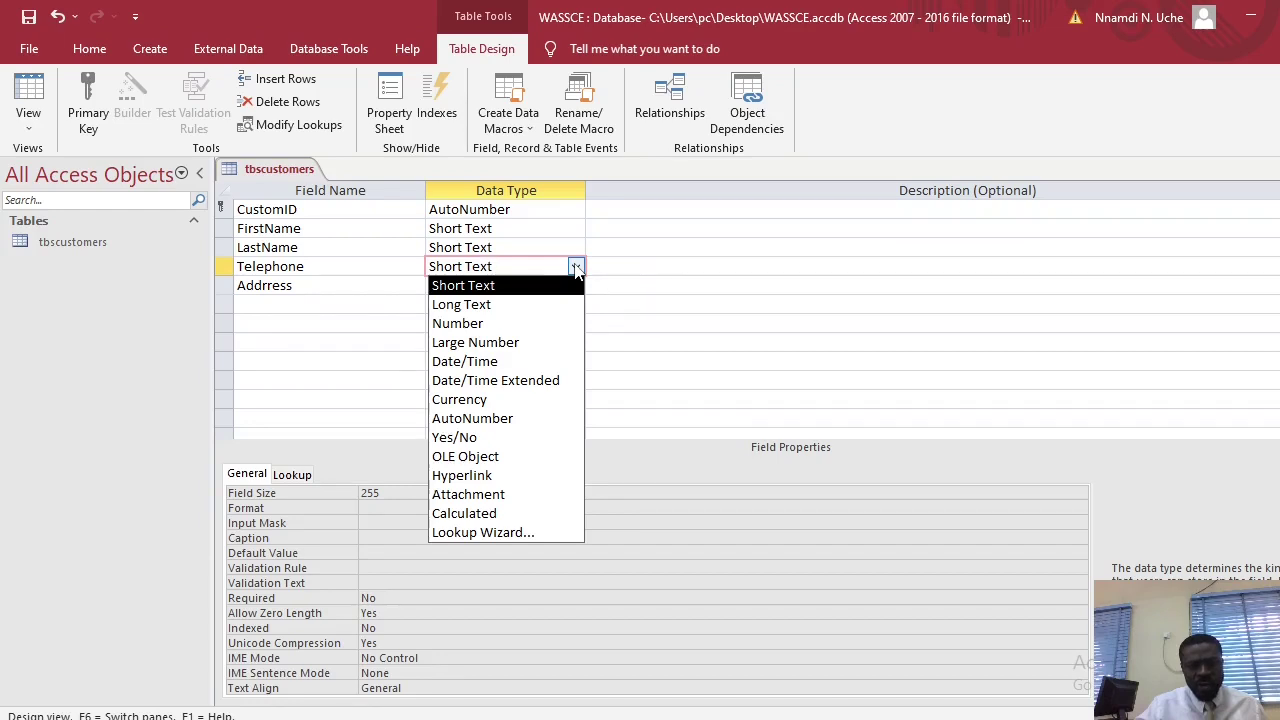
click(576, 268)
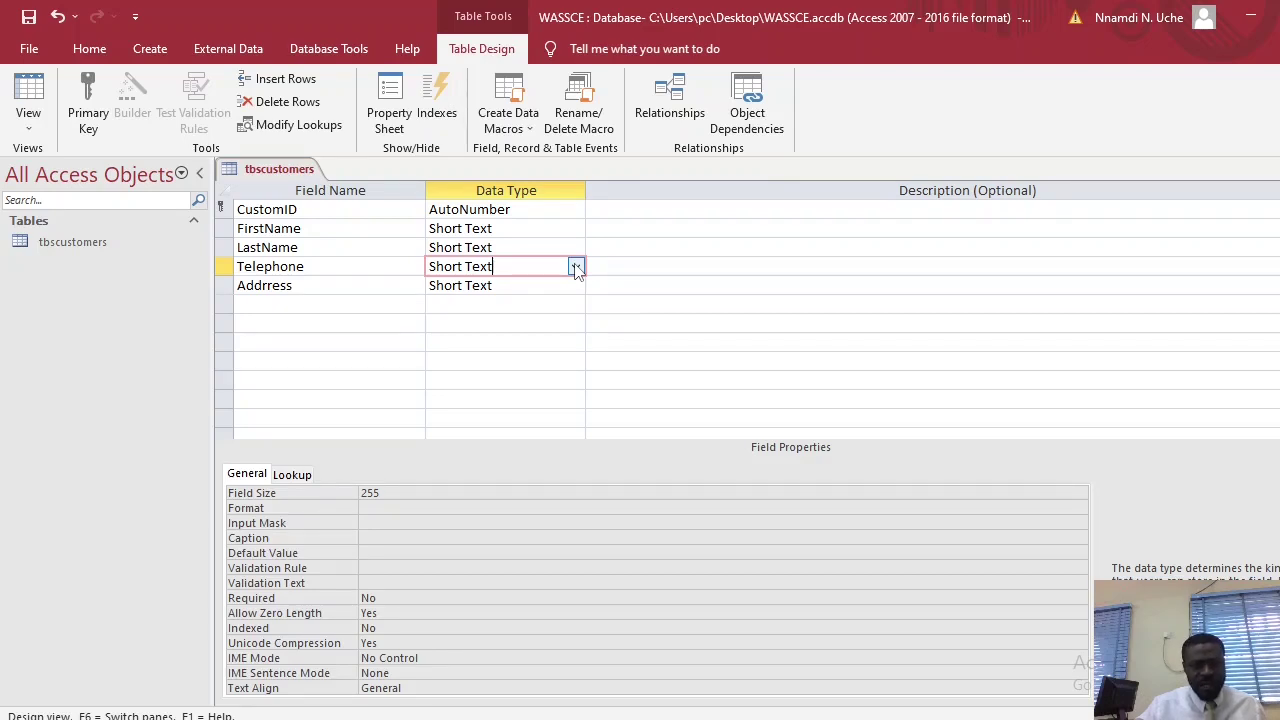
click(269, 287)
key(BackSpace)
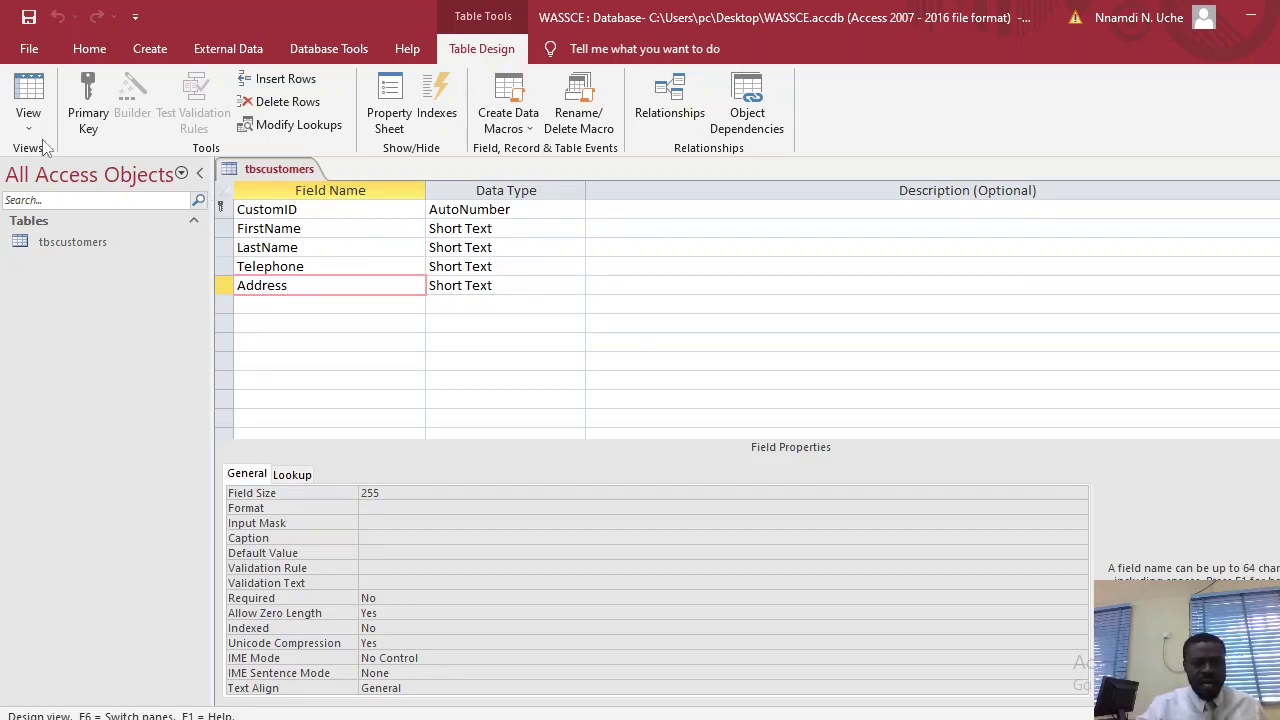
Step: Inspect the CustomID and LastName fields and make the design grid rows taller
click(277, 209)
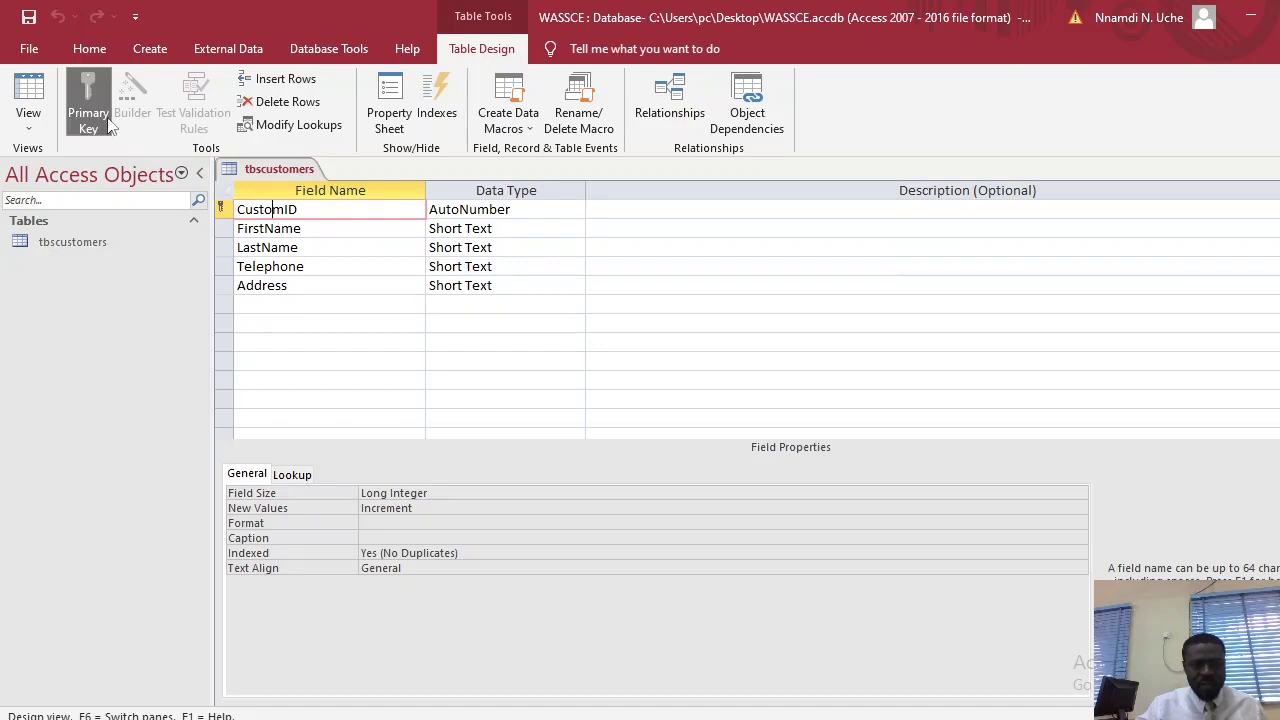
click(272, 209)
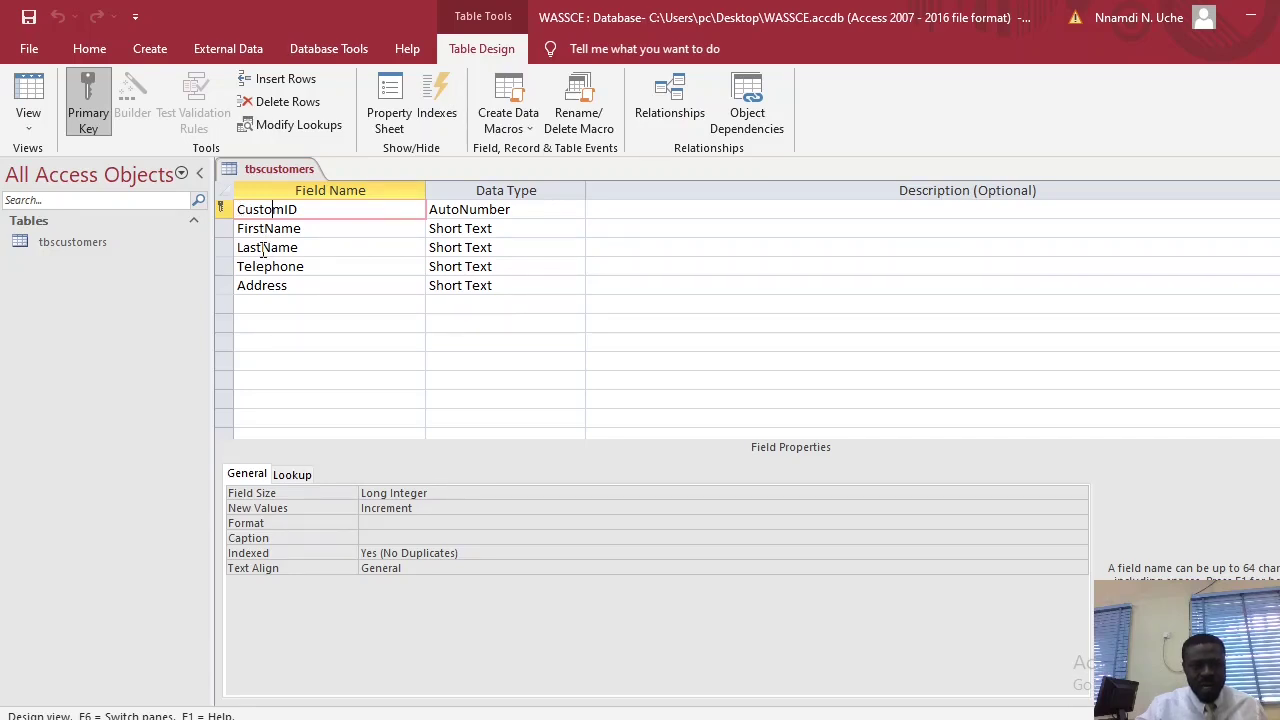
click(262, 247)
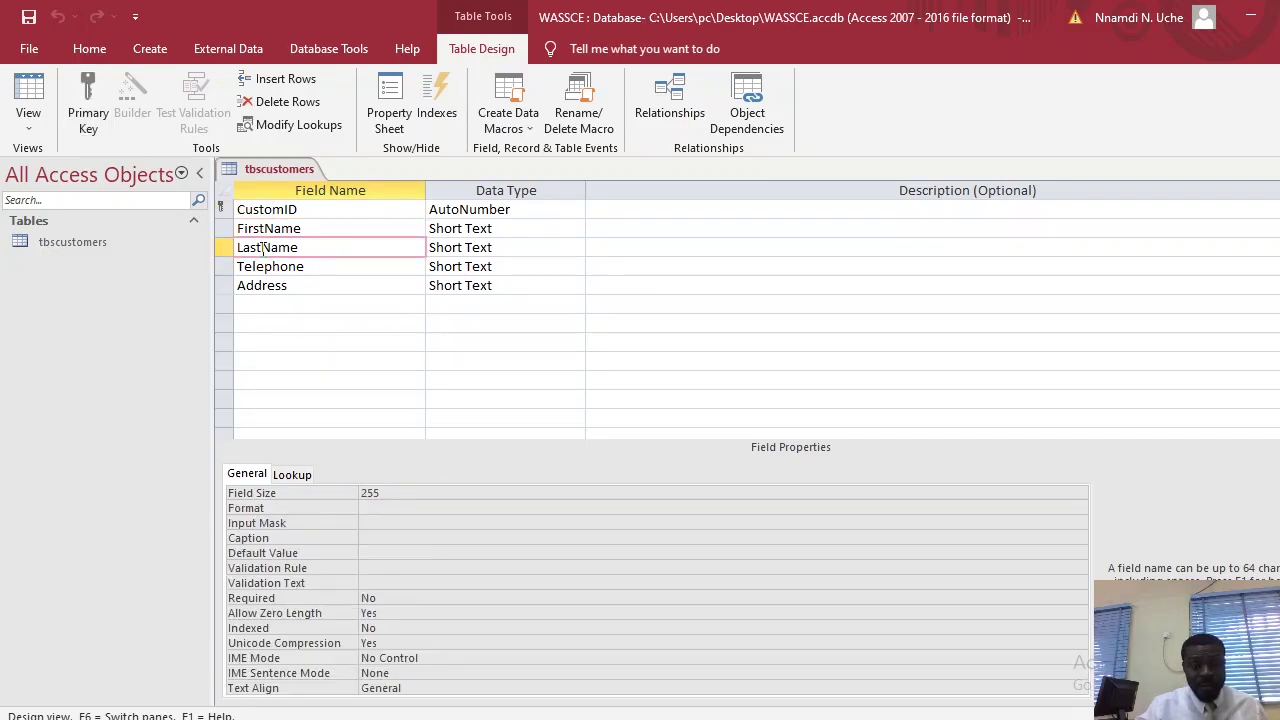
right_click(264, 247)
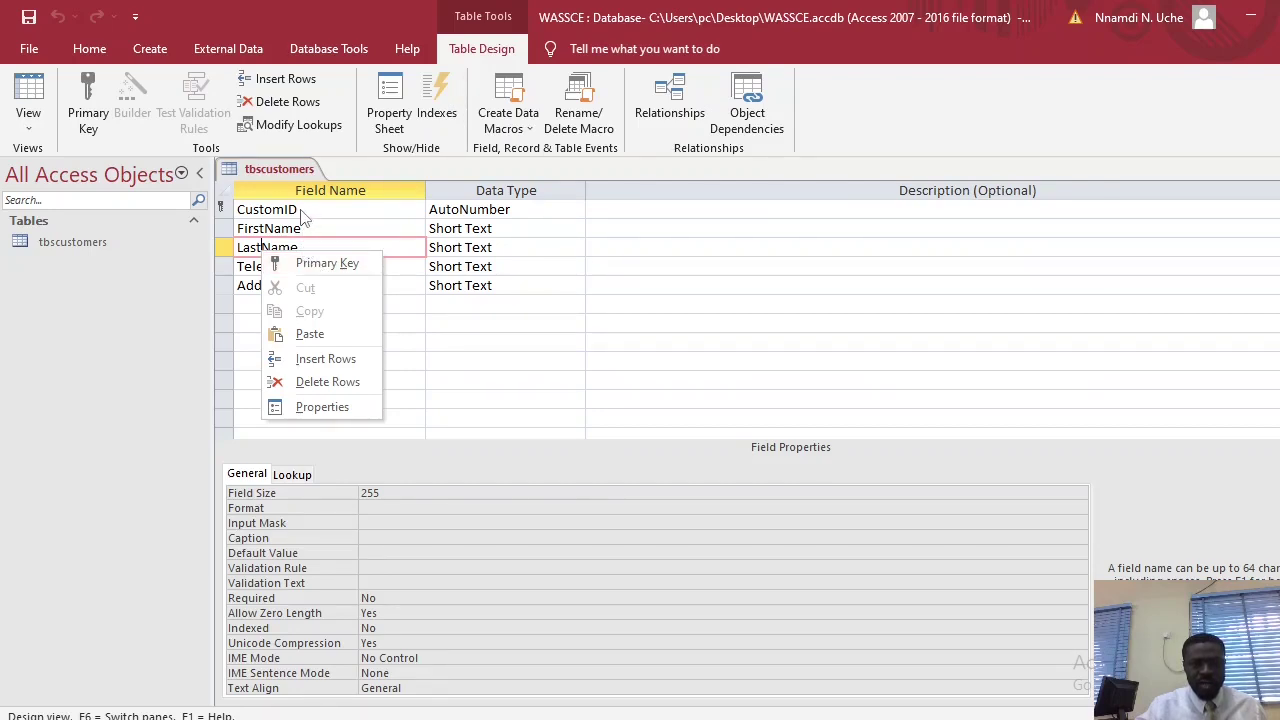
click(303, 217)
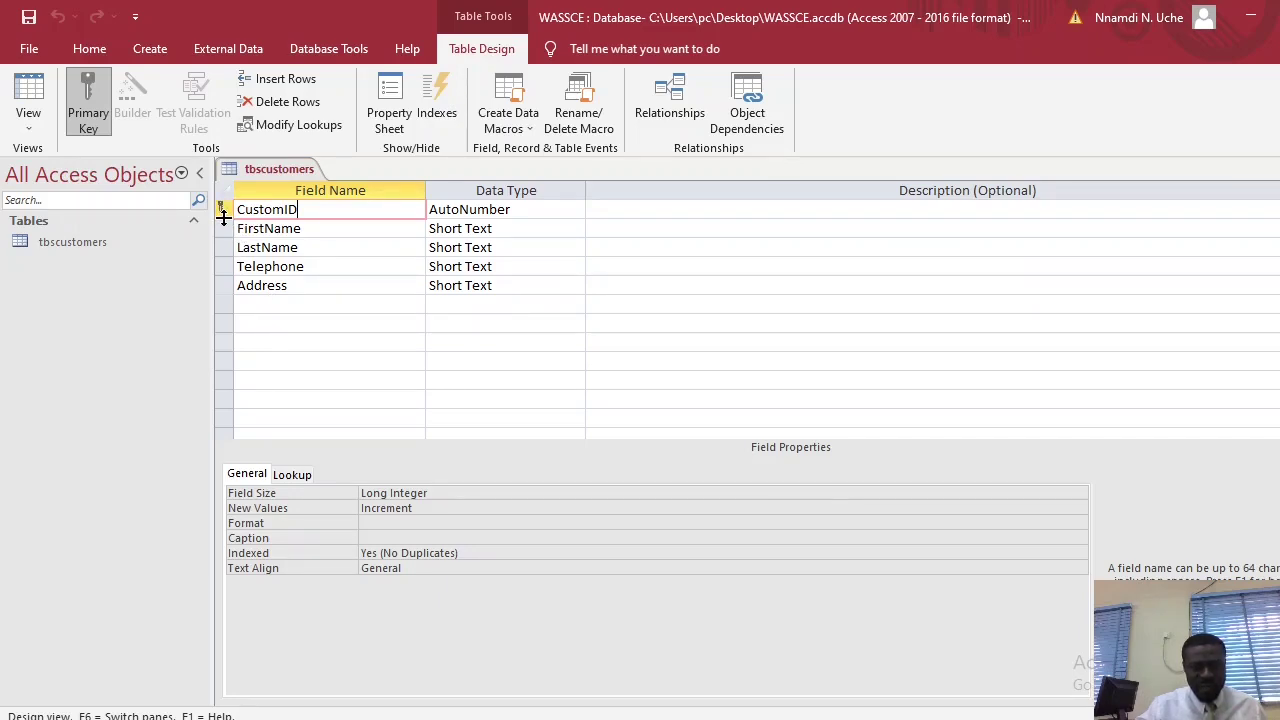
drag(224, 218, 225, 220)
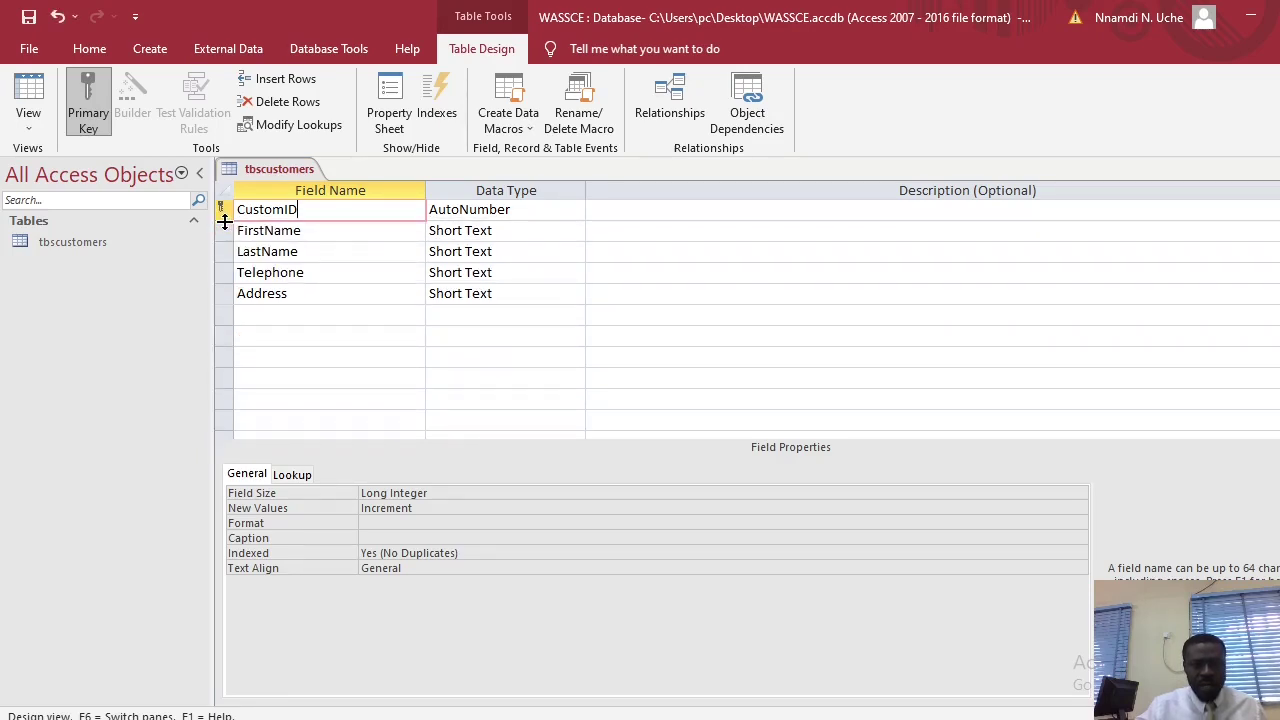
Step: Try FirstName as the primary key, then set the primary key back on CustomID
click(311, 231)
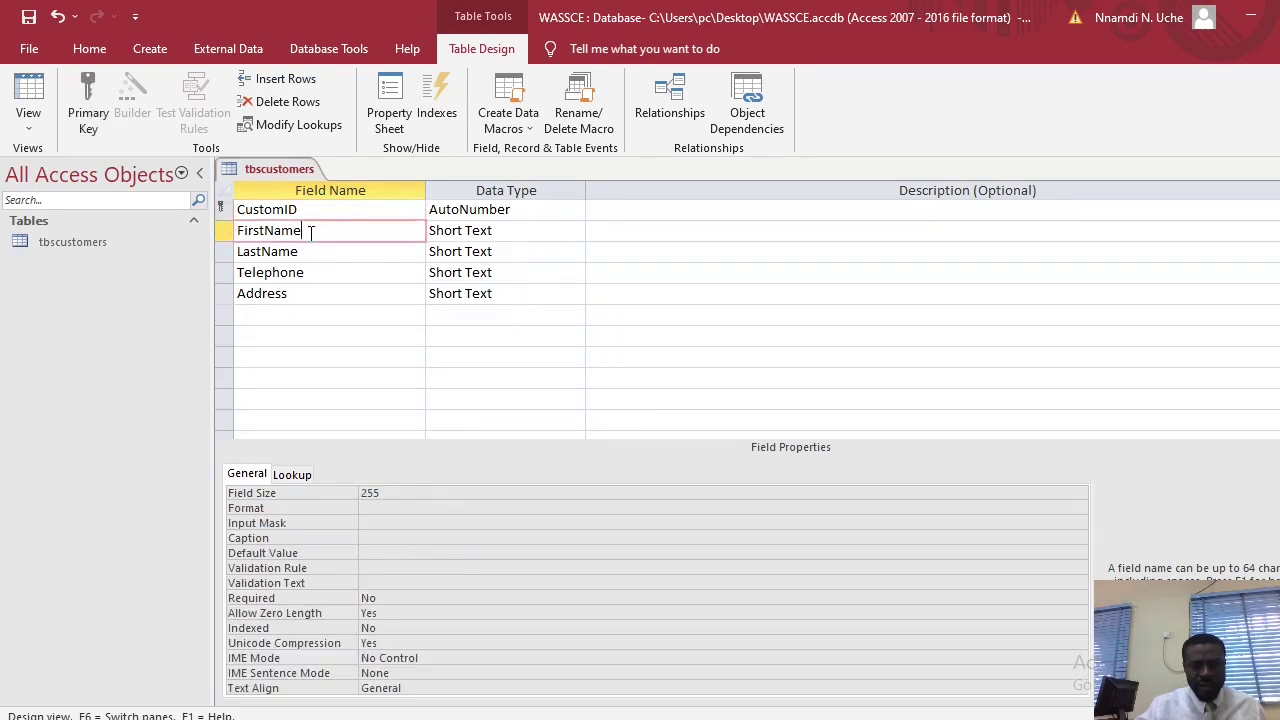
click(92, 130)
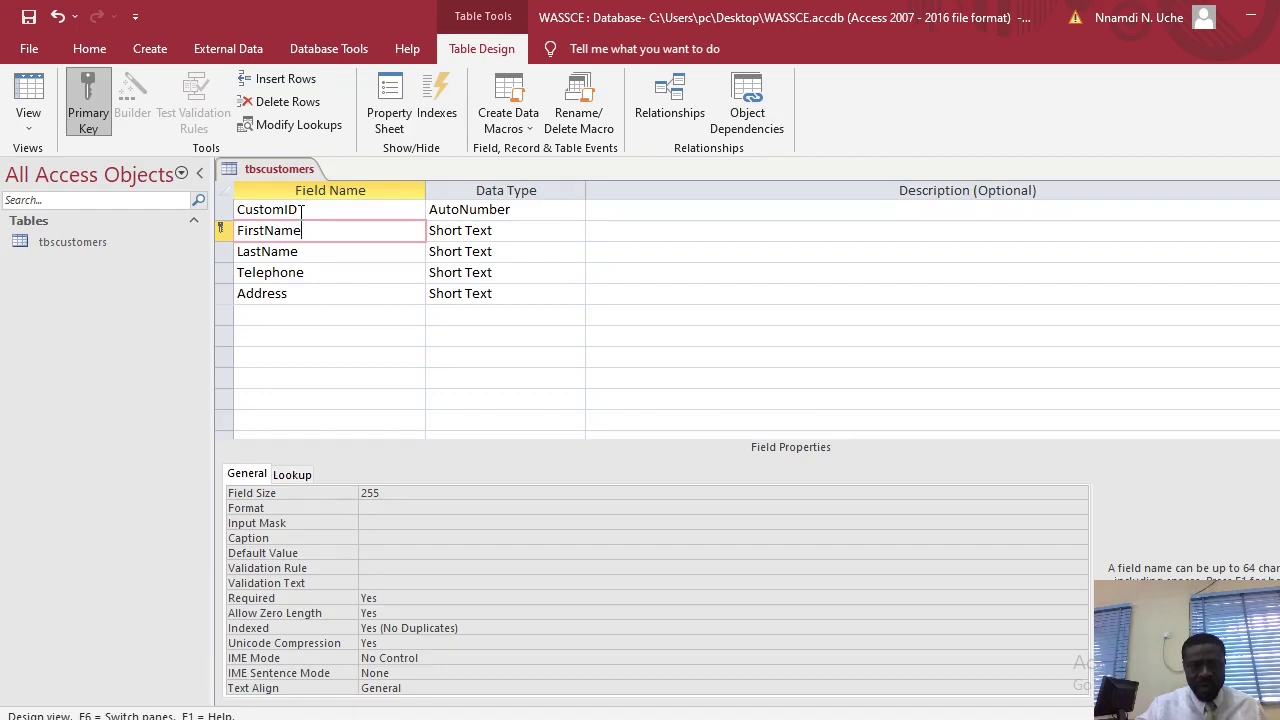
click(301, 210)
click(92, 118)
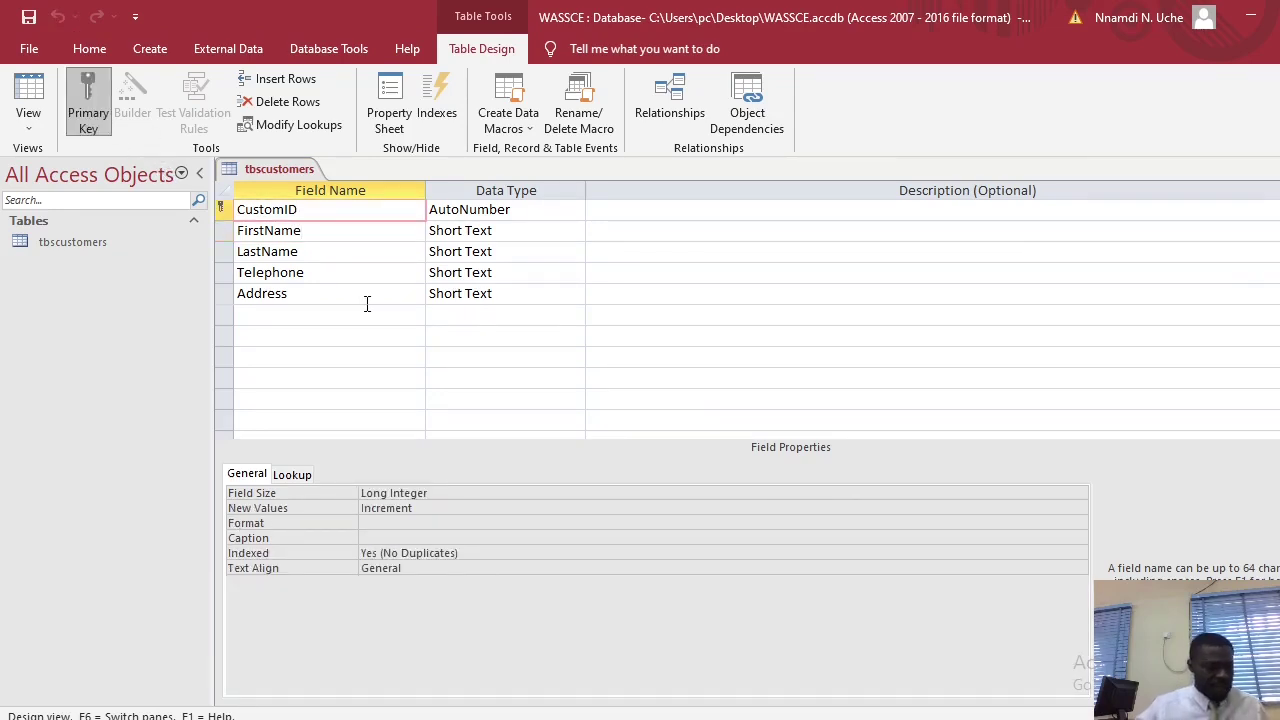
Step: Show tbscustomers in Datasheet view, check the exam paper, and bring up the Create tools
click(36, 125)
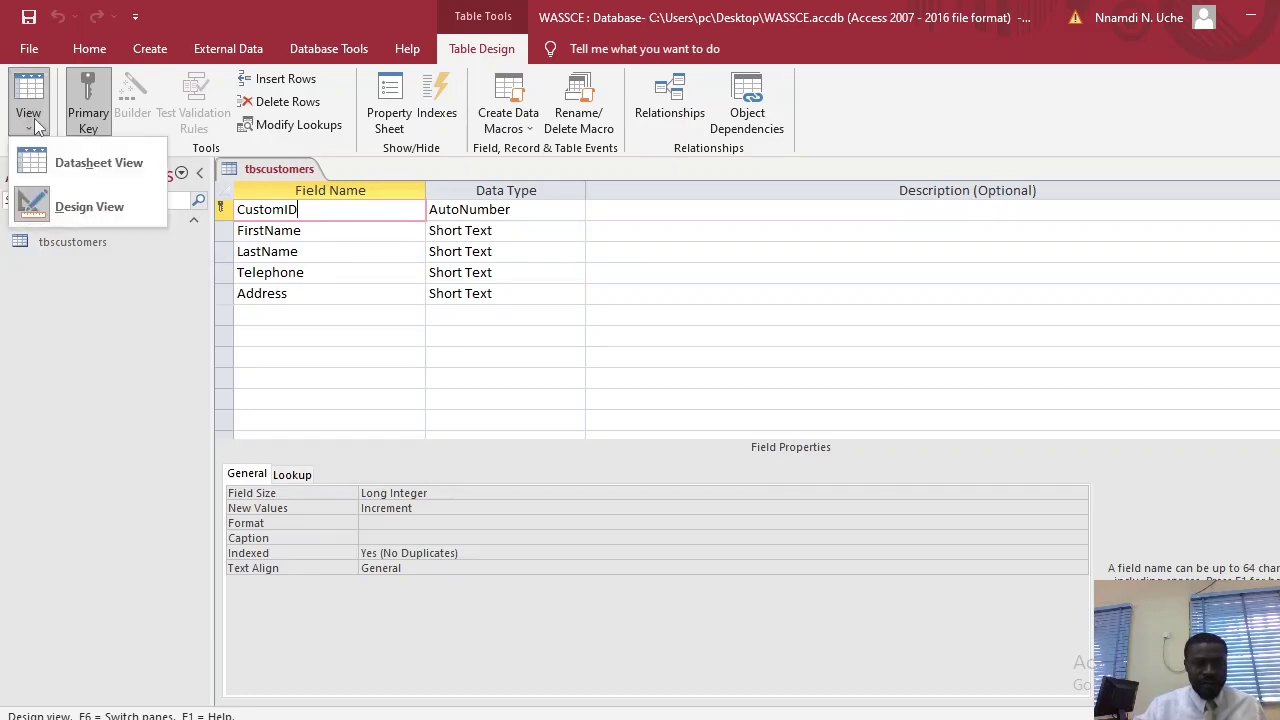
click(61, 160)
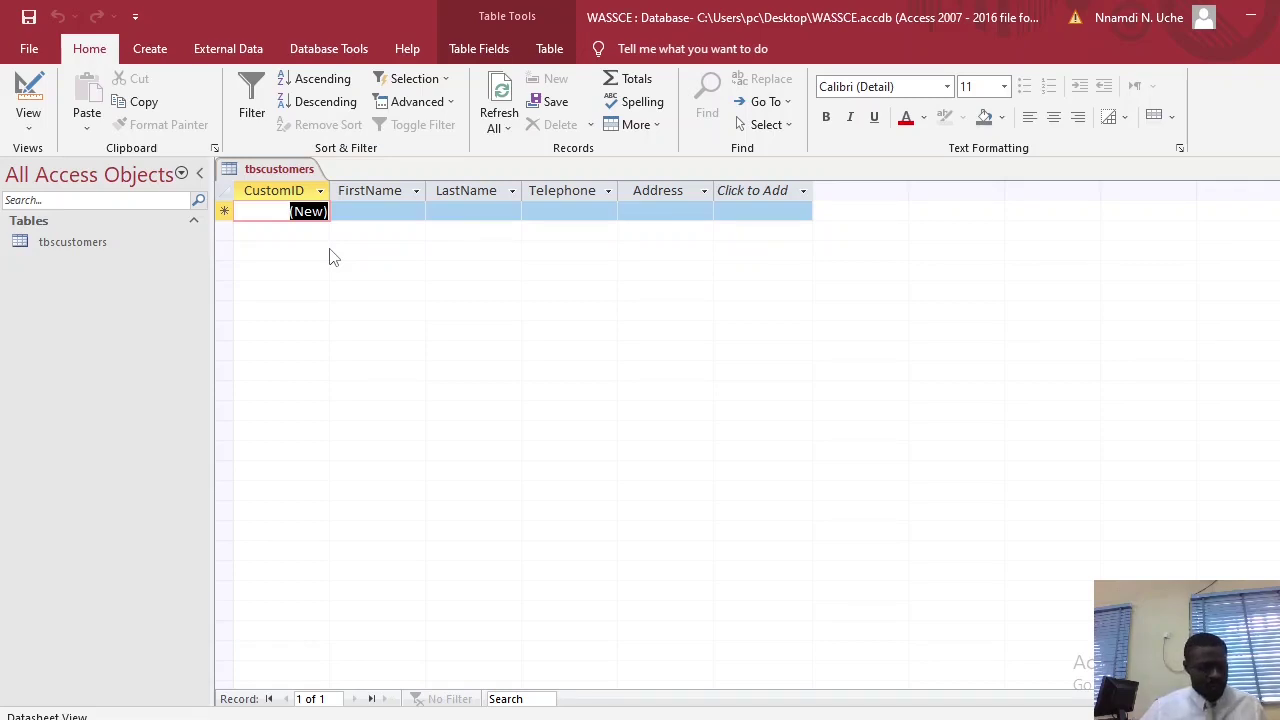
key(alt+Tab)
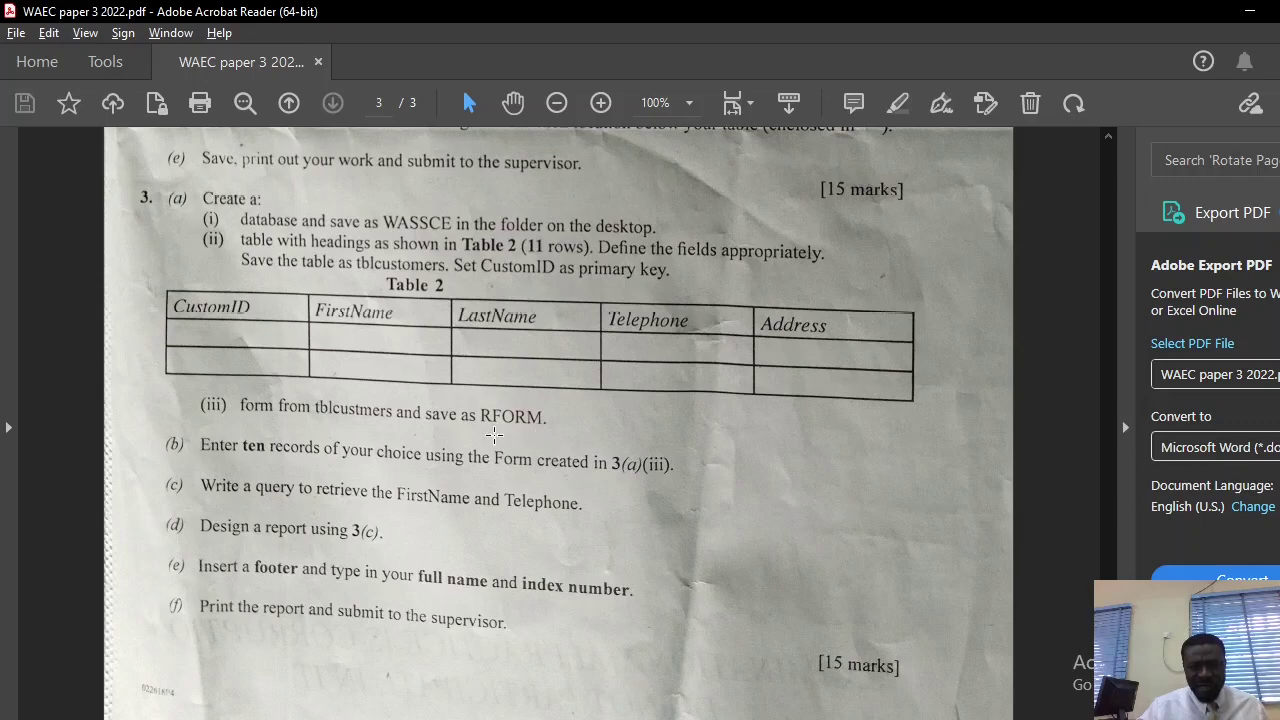
key(alt+Tab)
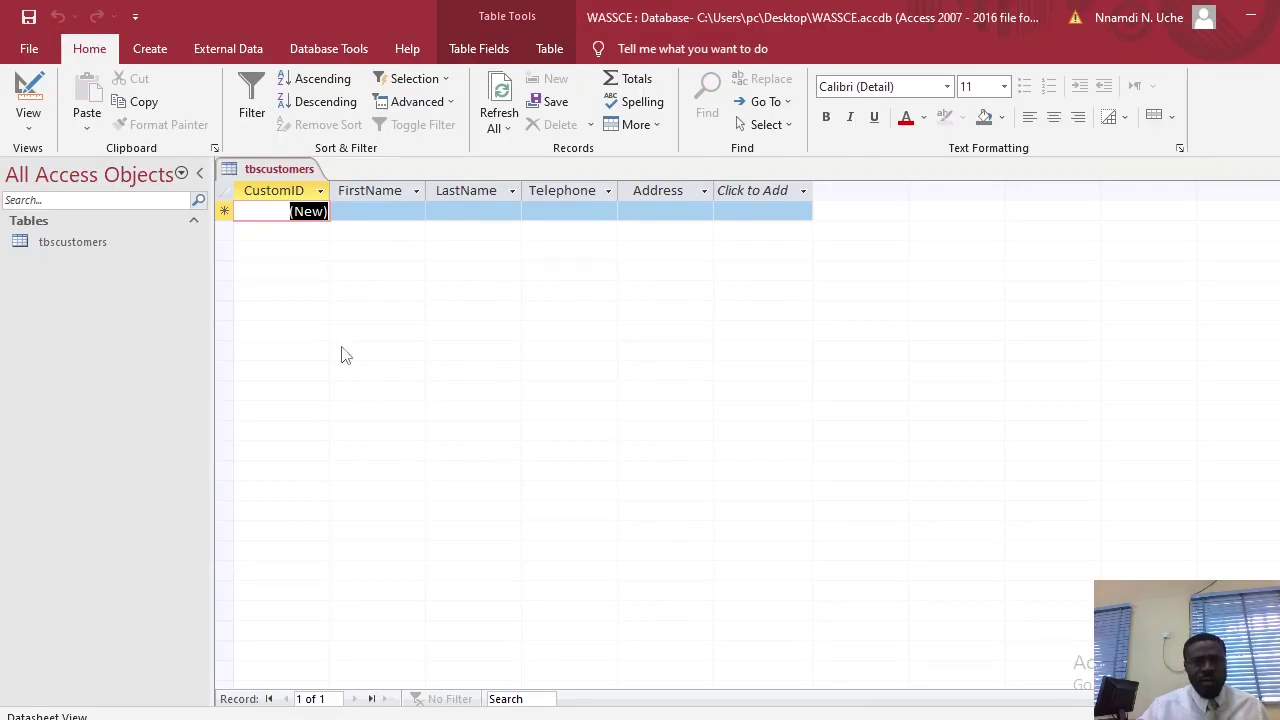
click(158, 52)
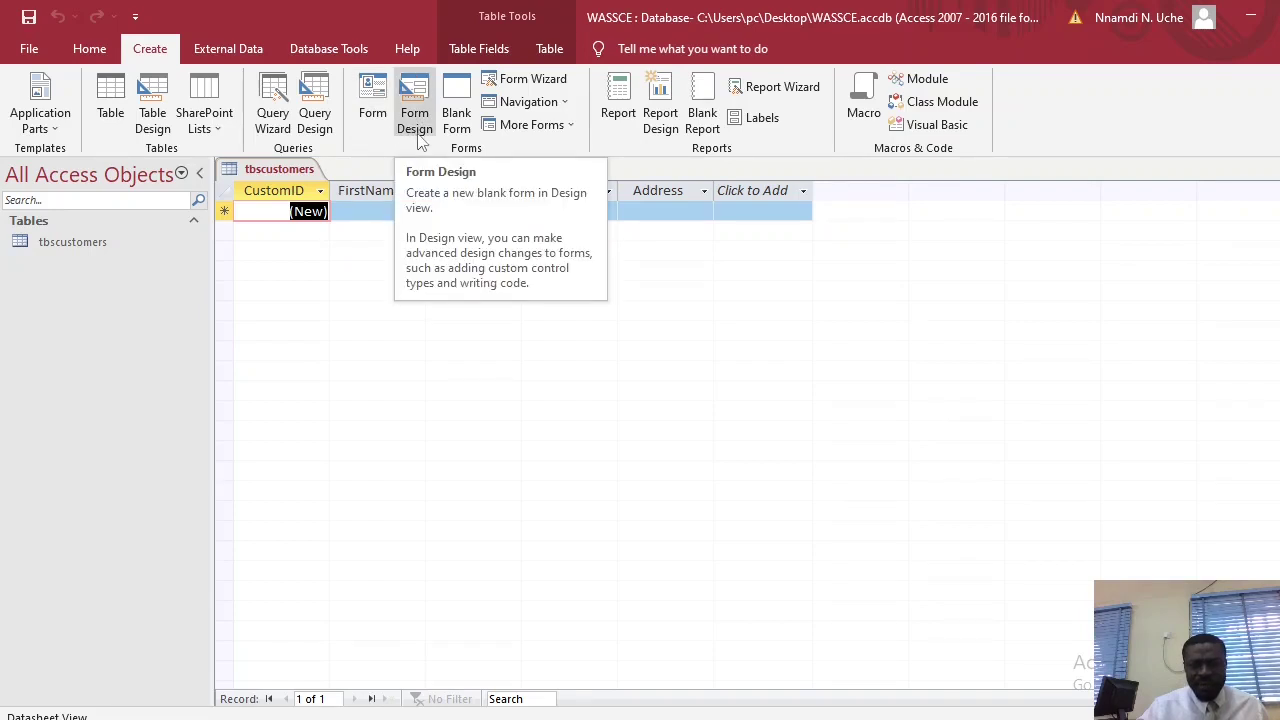
Step: Start a Form Wizard using all five tbscustomers fields with a Columnar layout
click(533, 80)
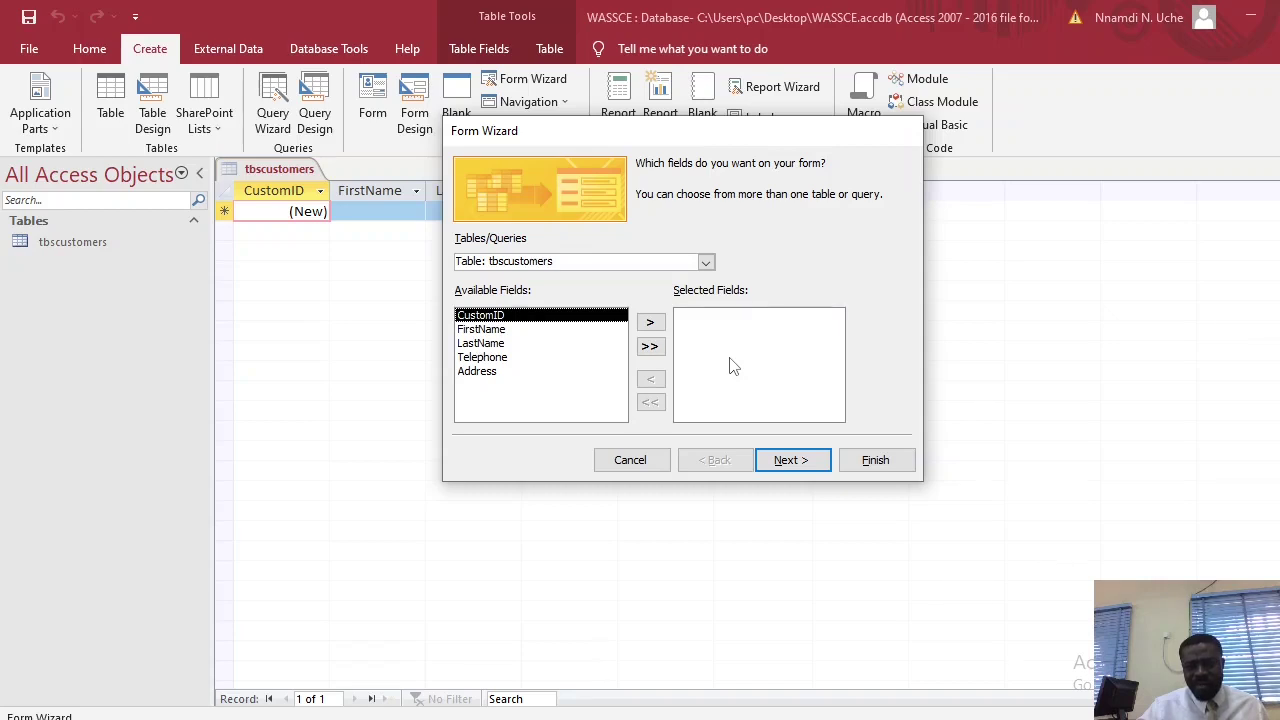
click(650, 346)
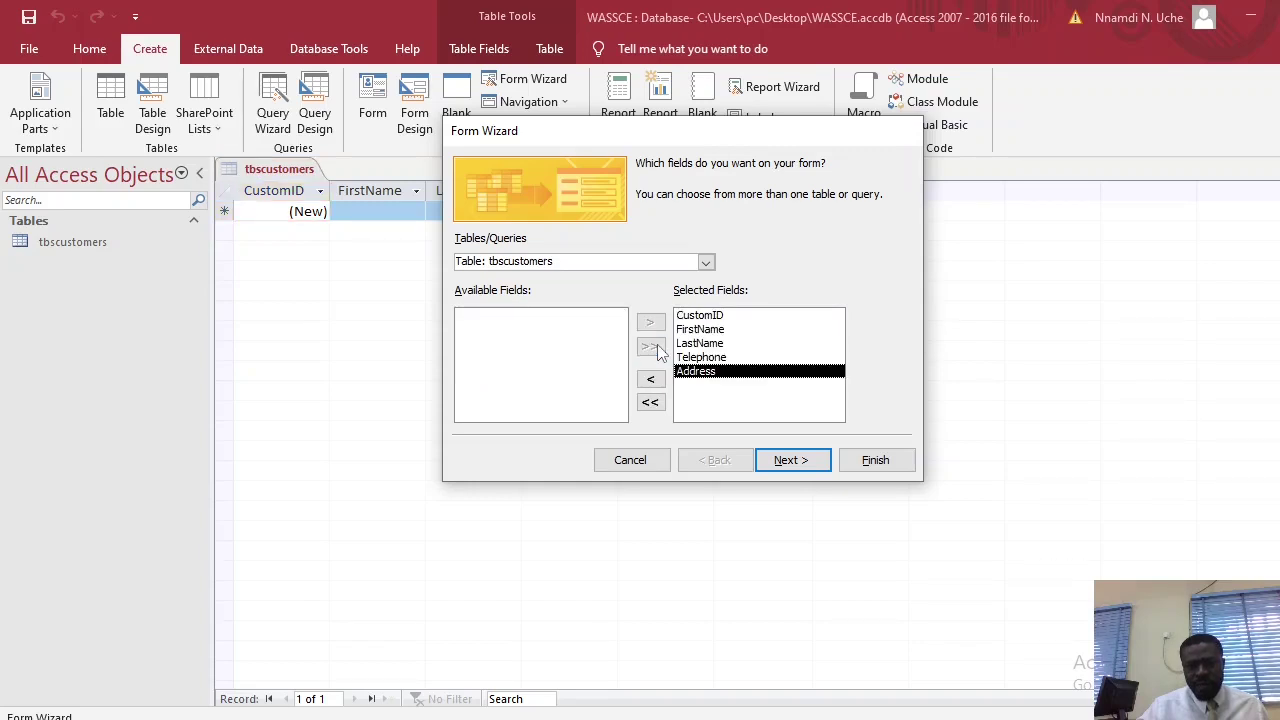
click(712, 316)
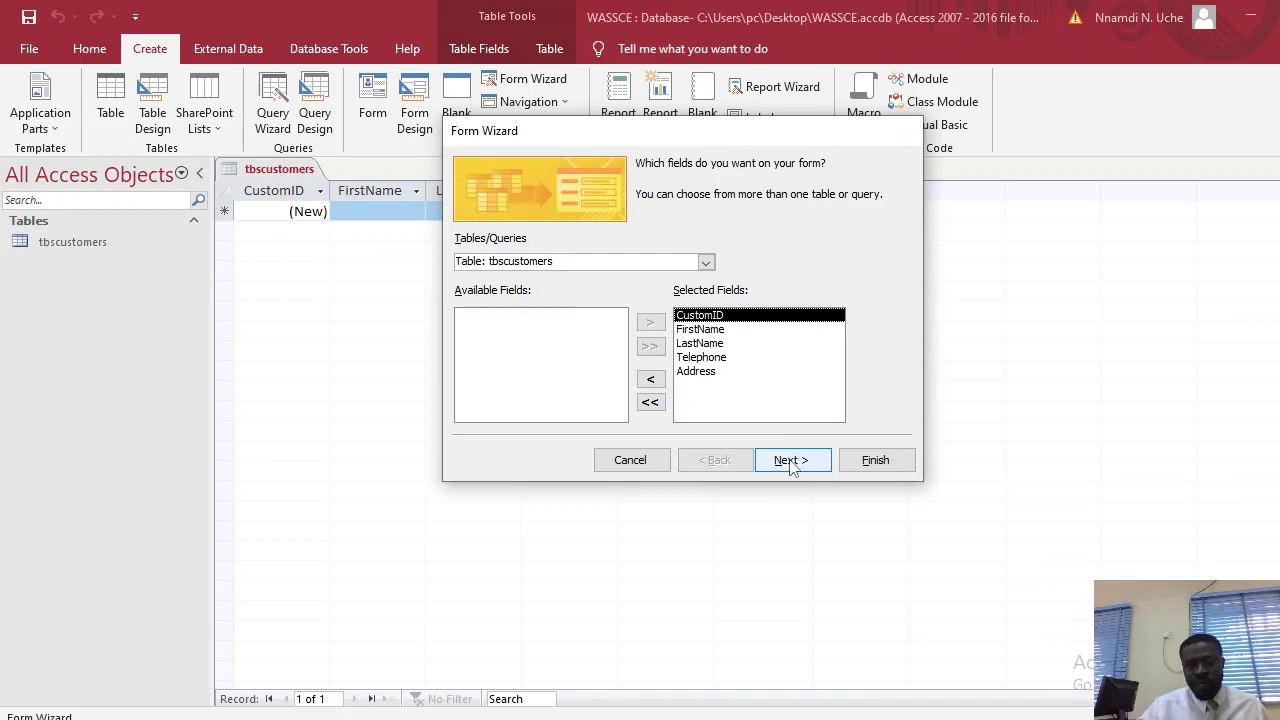
click(791, 467)
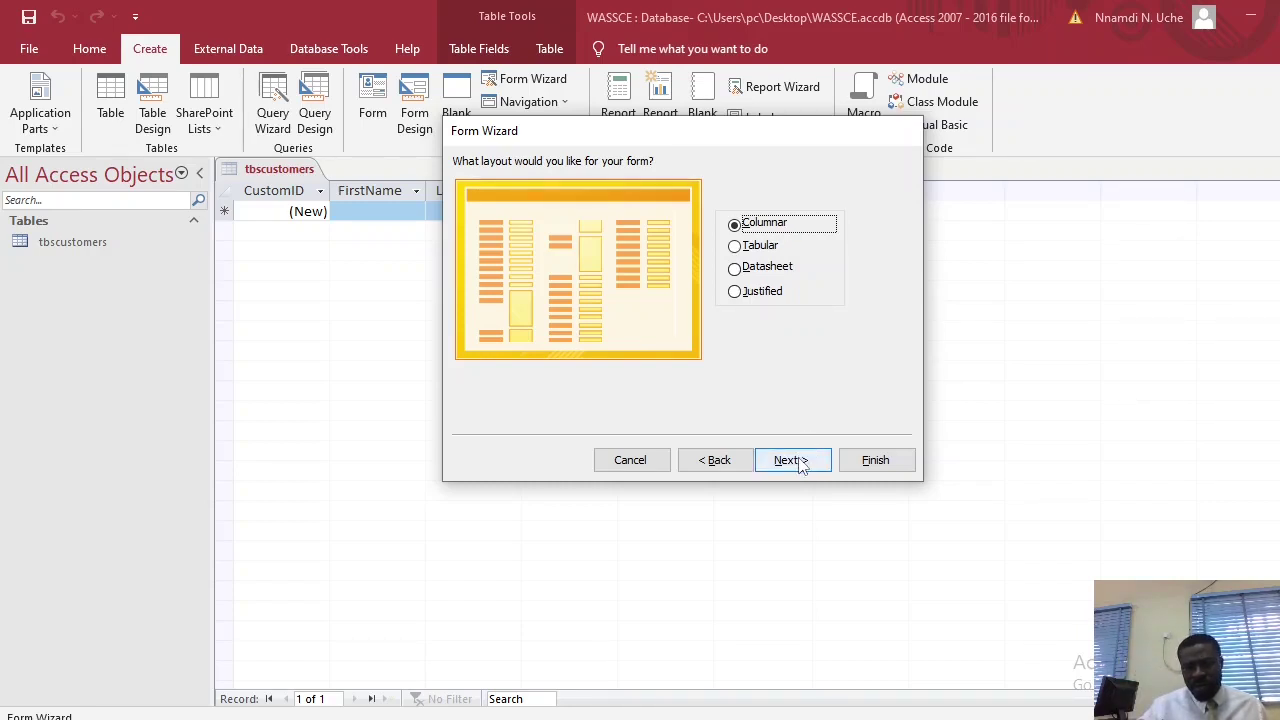
click(799, 461)
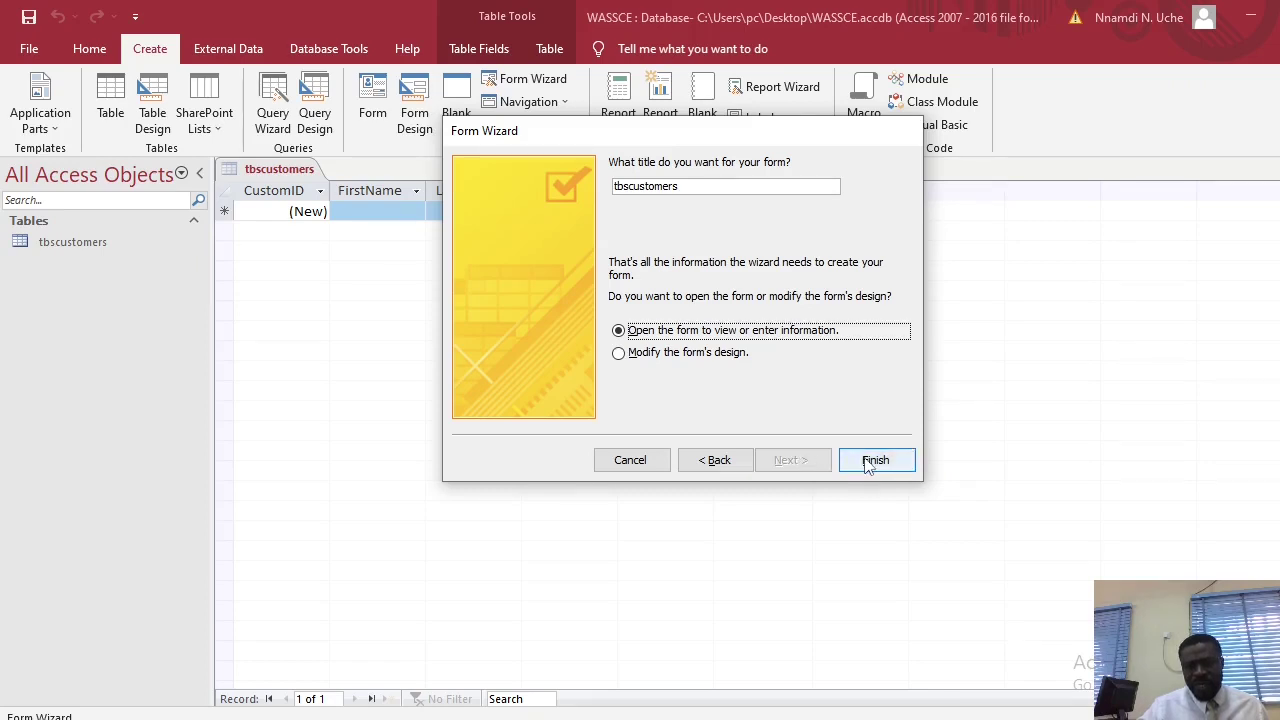
Step: Title the form RFORM and finish the wizard, opening it for data entry
click(687, 186)
drag(687, 186, 610, 186)
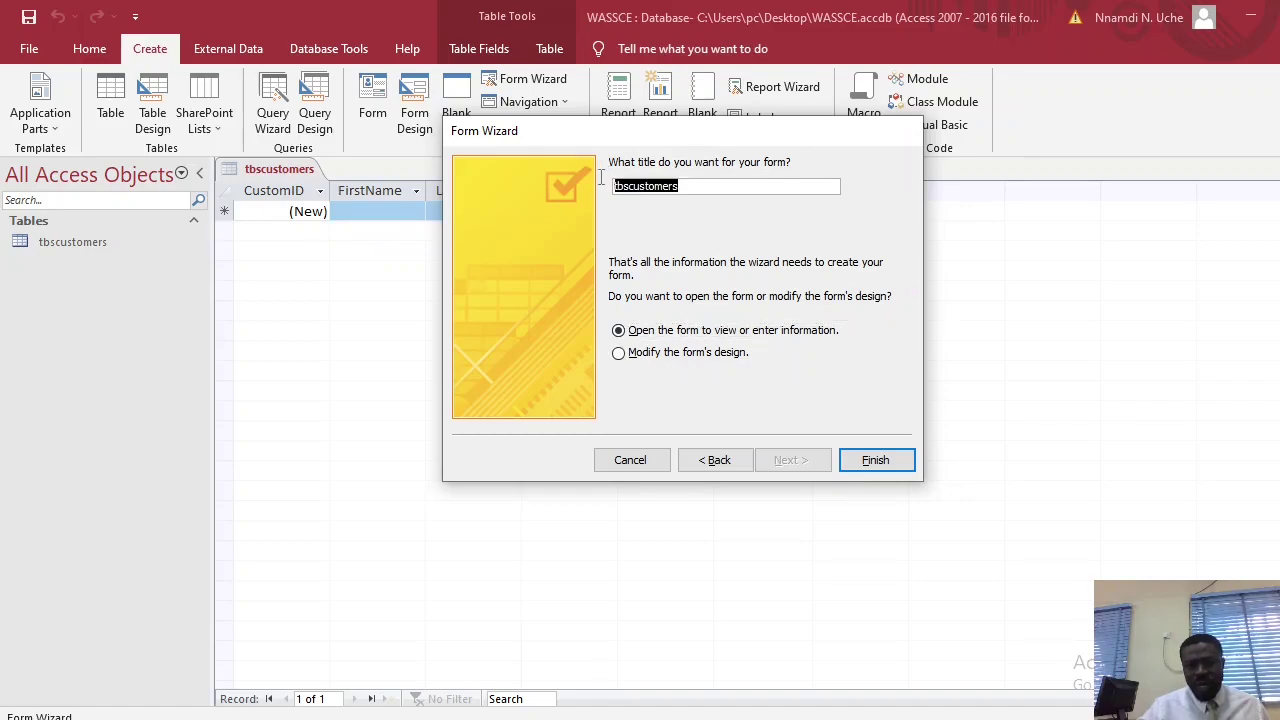
key(alt+Tab)
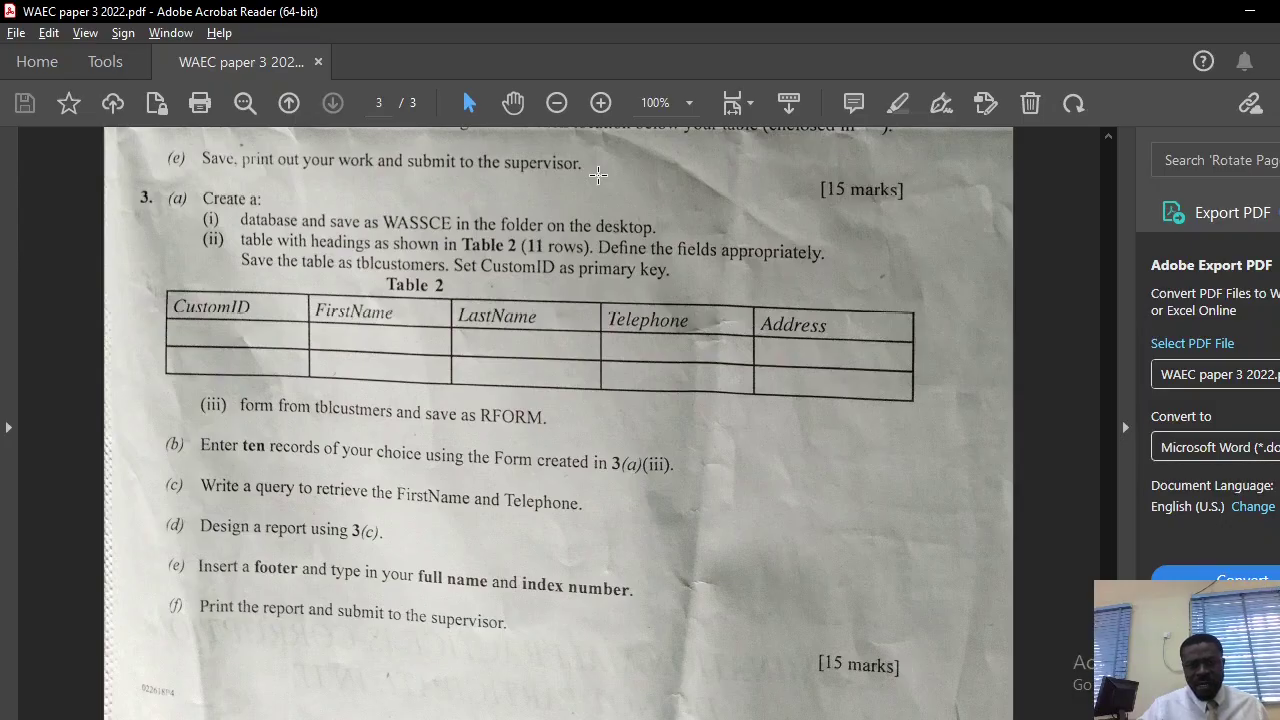
key(alt+Tab)
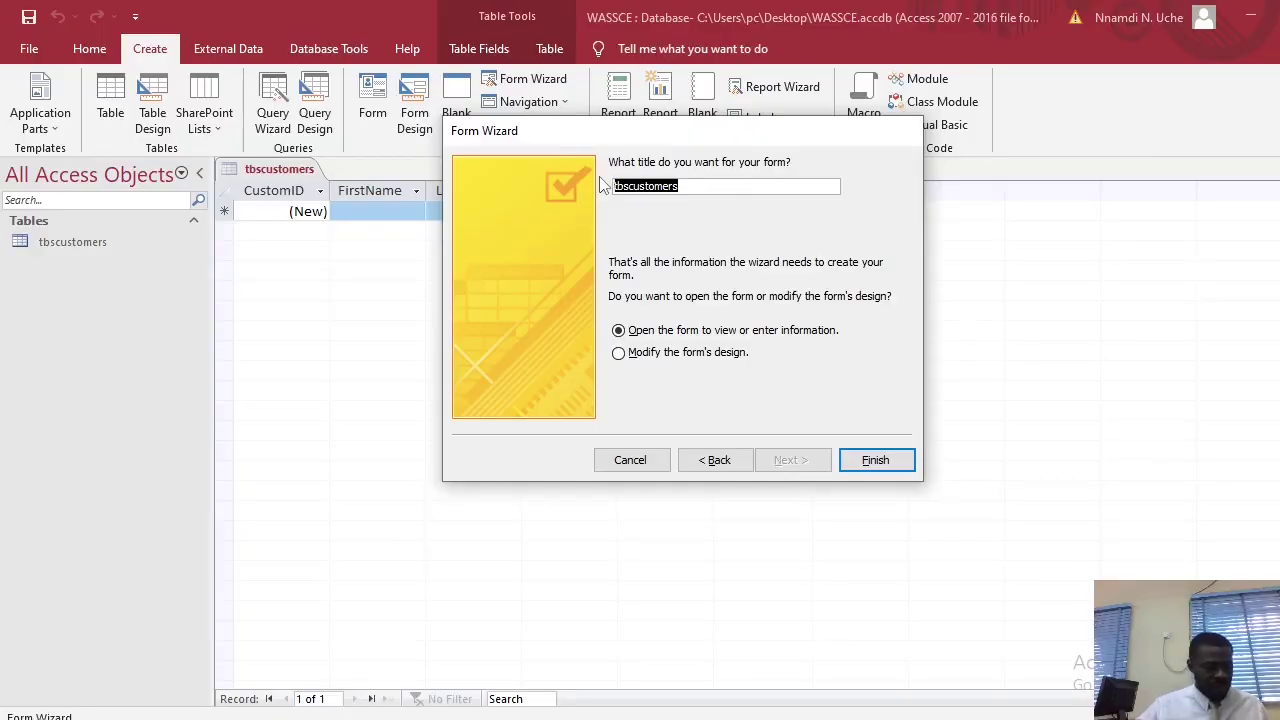
text(RFORM)
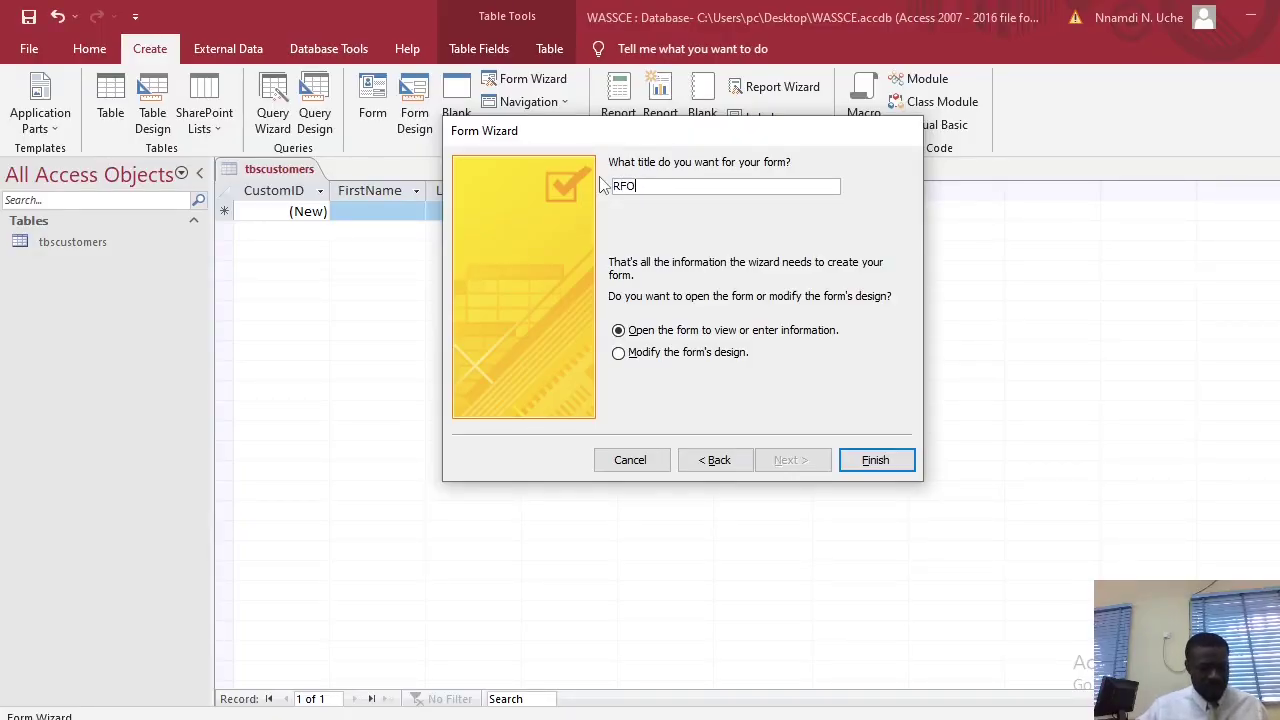
click(851, 460)
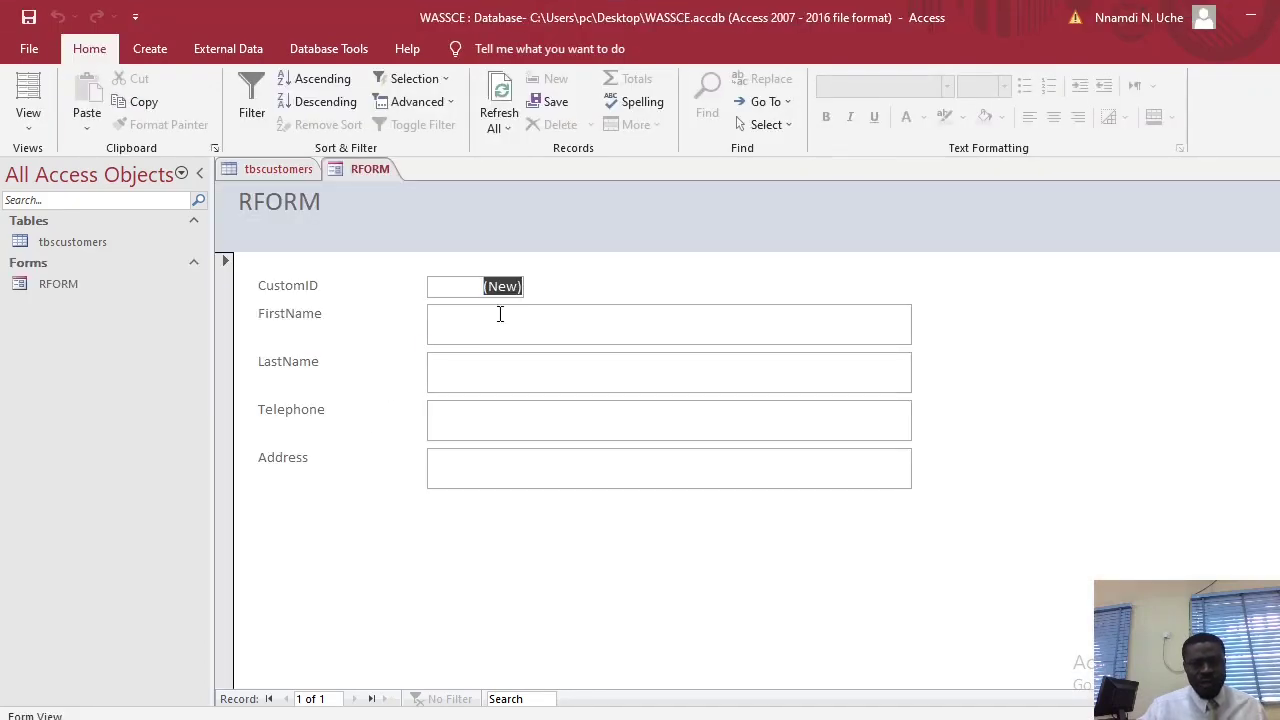
click(509, 324)
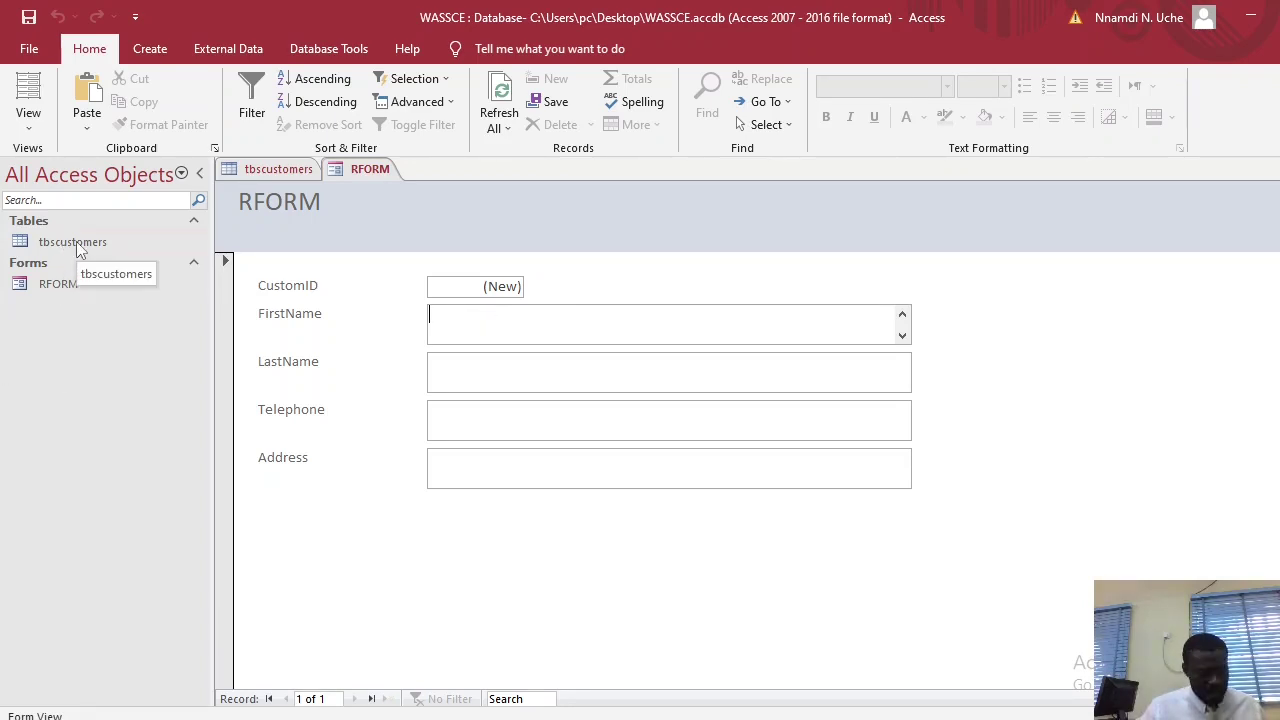
key(alt+Tab)
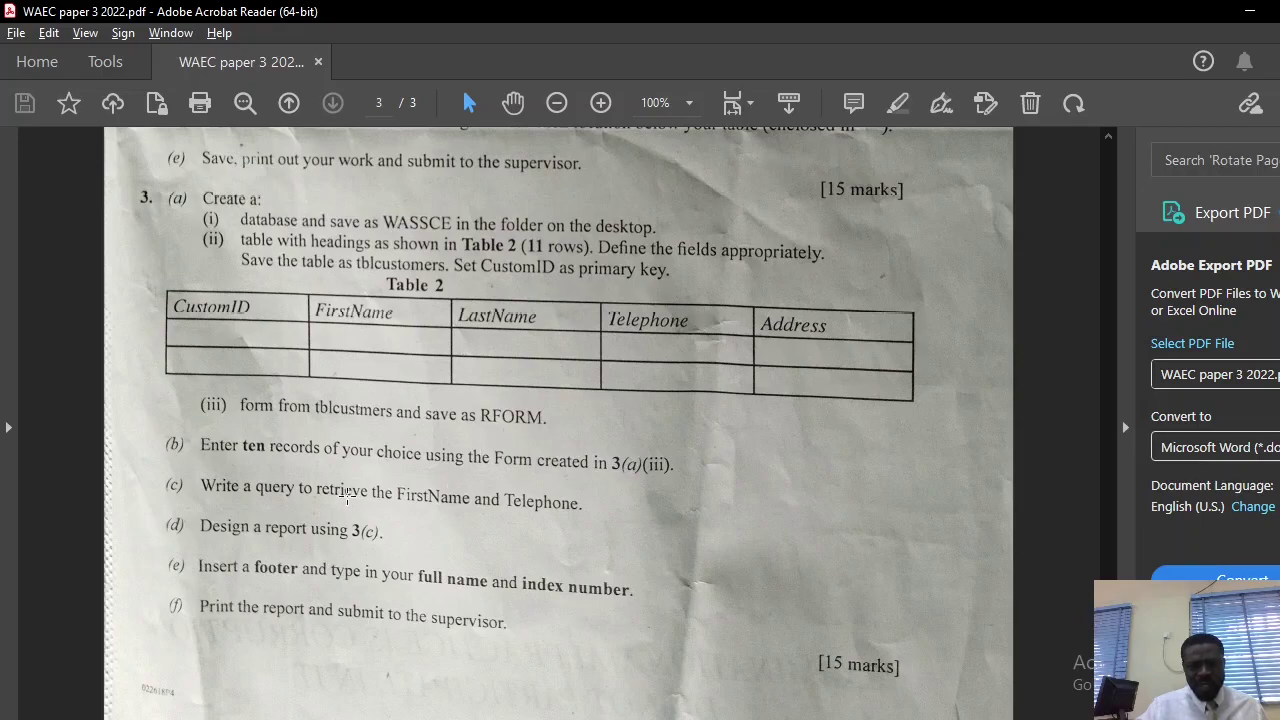
key(alt+Tab)
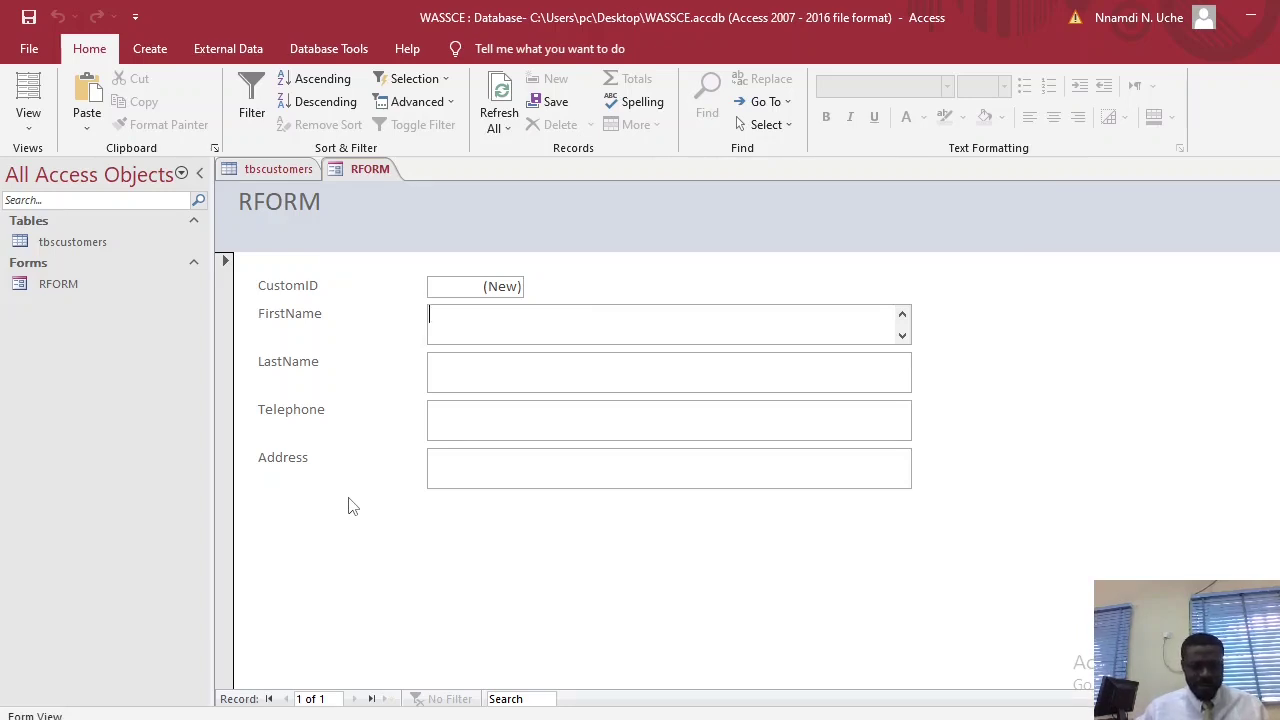
Step: Enter the first customer's first name and last name in RFORM
text(nNAMDI)
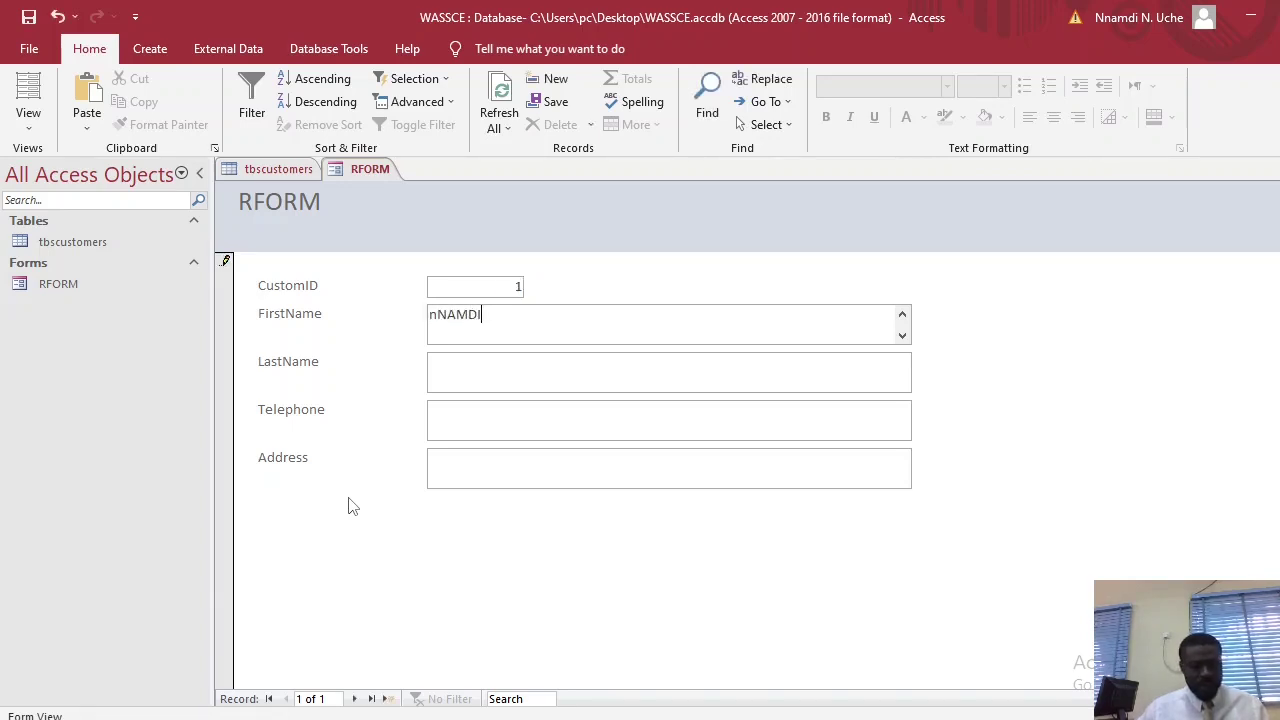
key(BackSpace)
key(BackSpace)
key(BackSpace)
key(BackSpace)
key(BackSpace)
key(BackSpace)
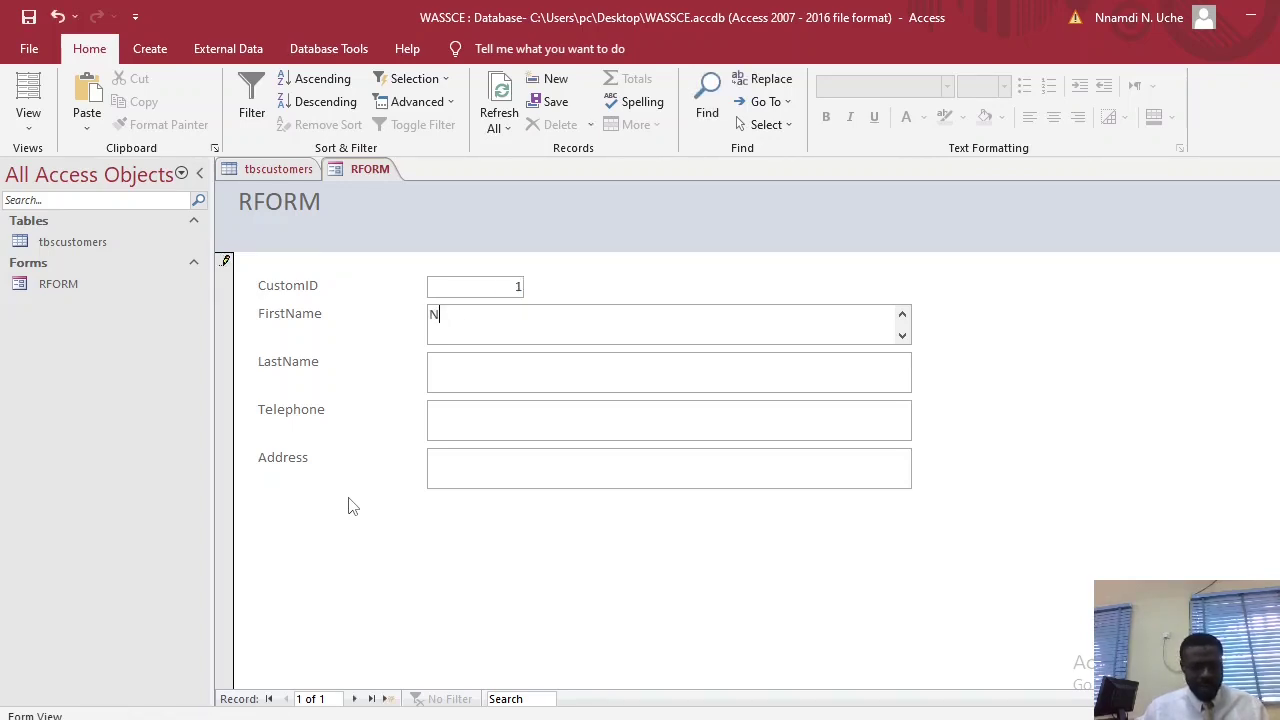
key(Tab)
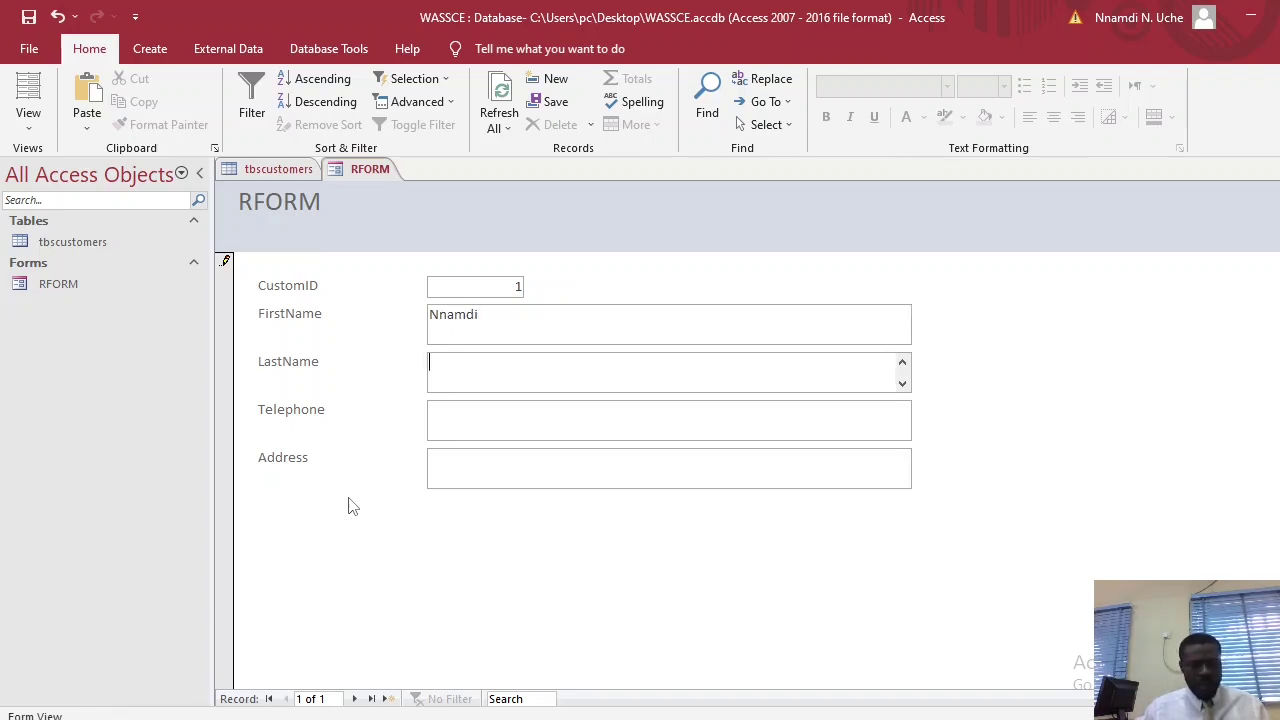
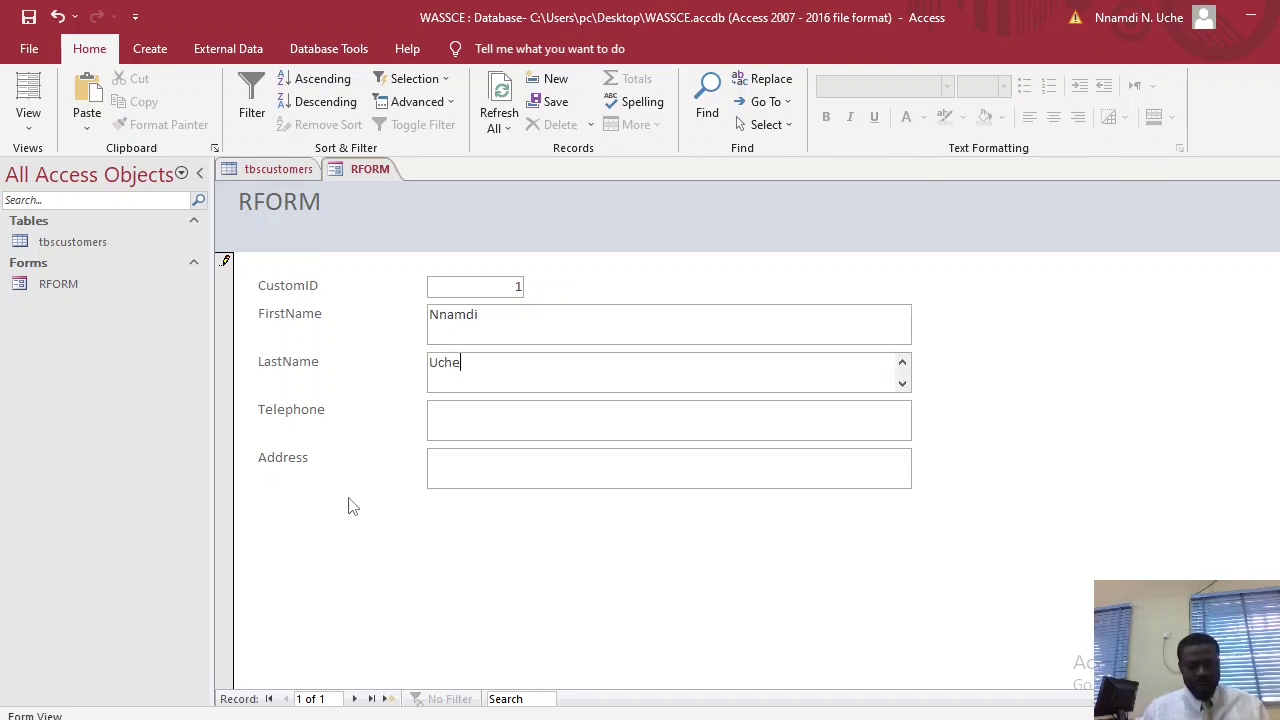
key(Tab)
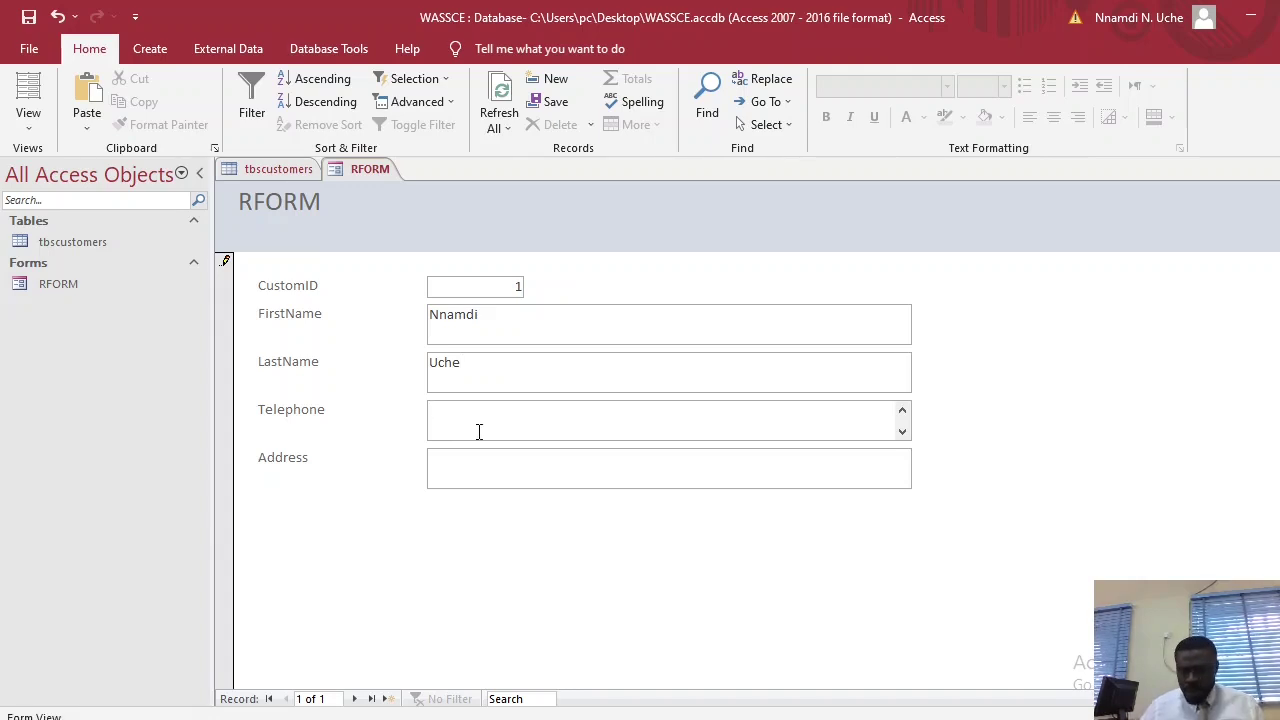
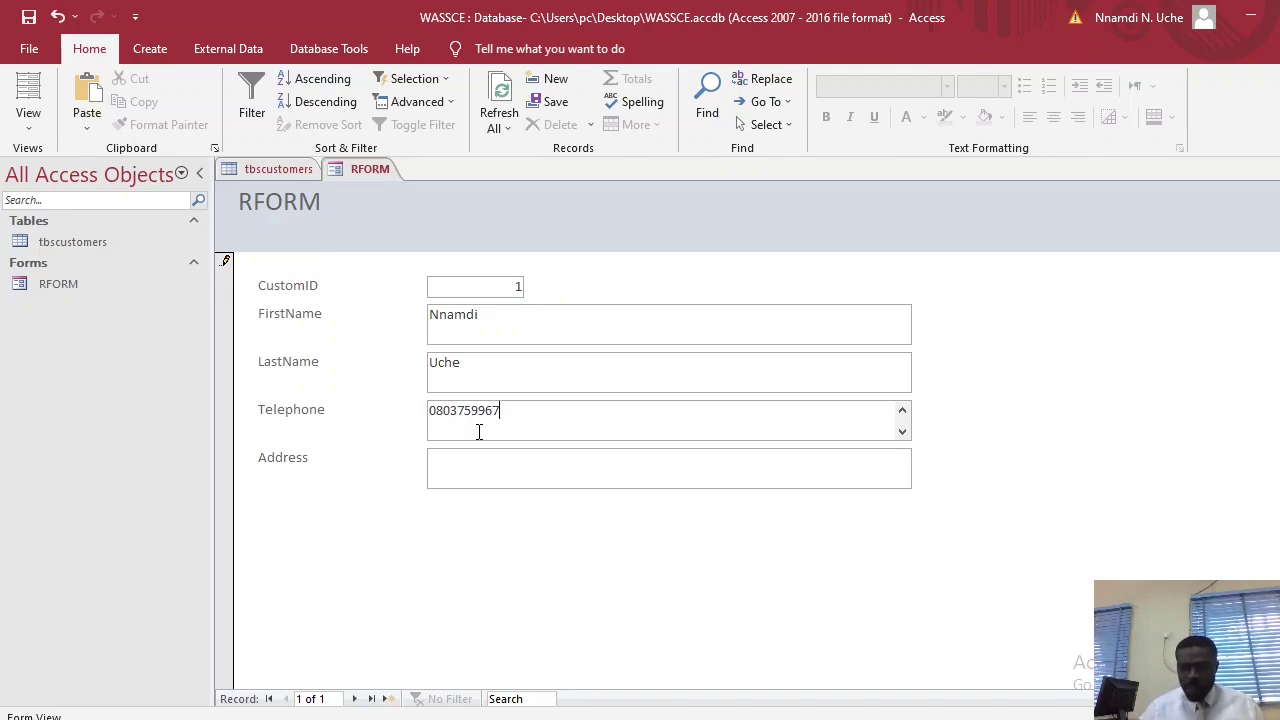
Step: Fill in the first customer's telephone number and postal address
key(Tab)
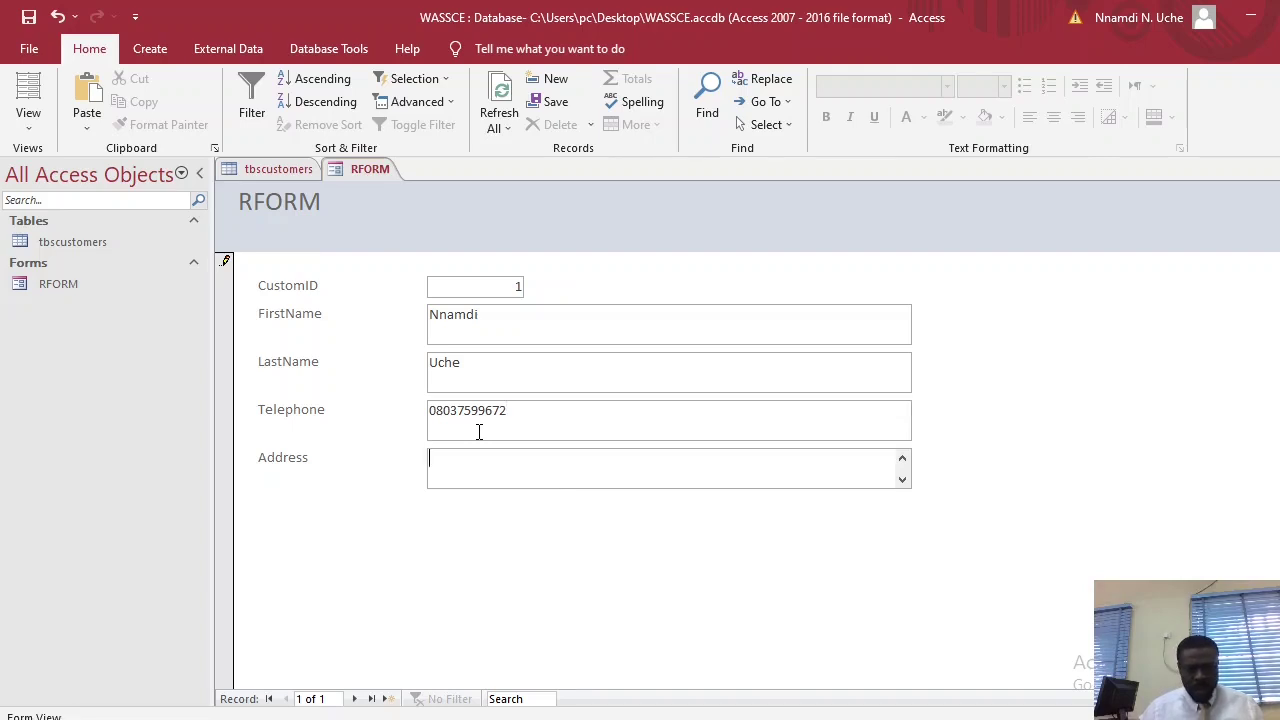
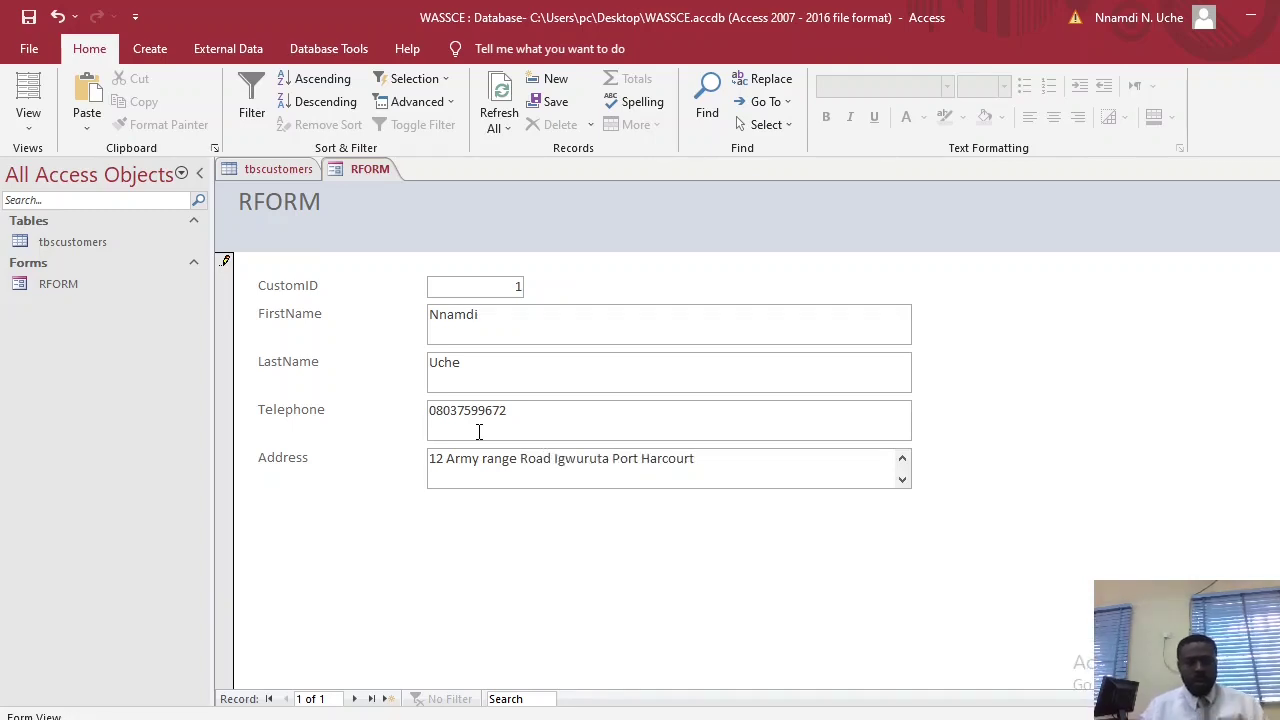
key(Tab)
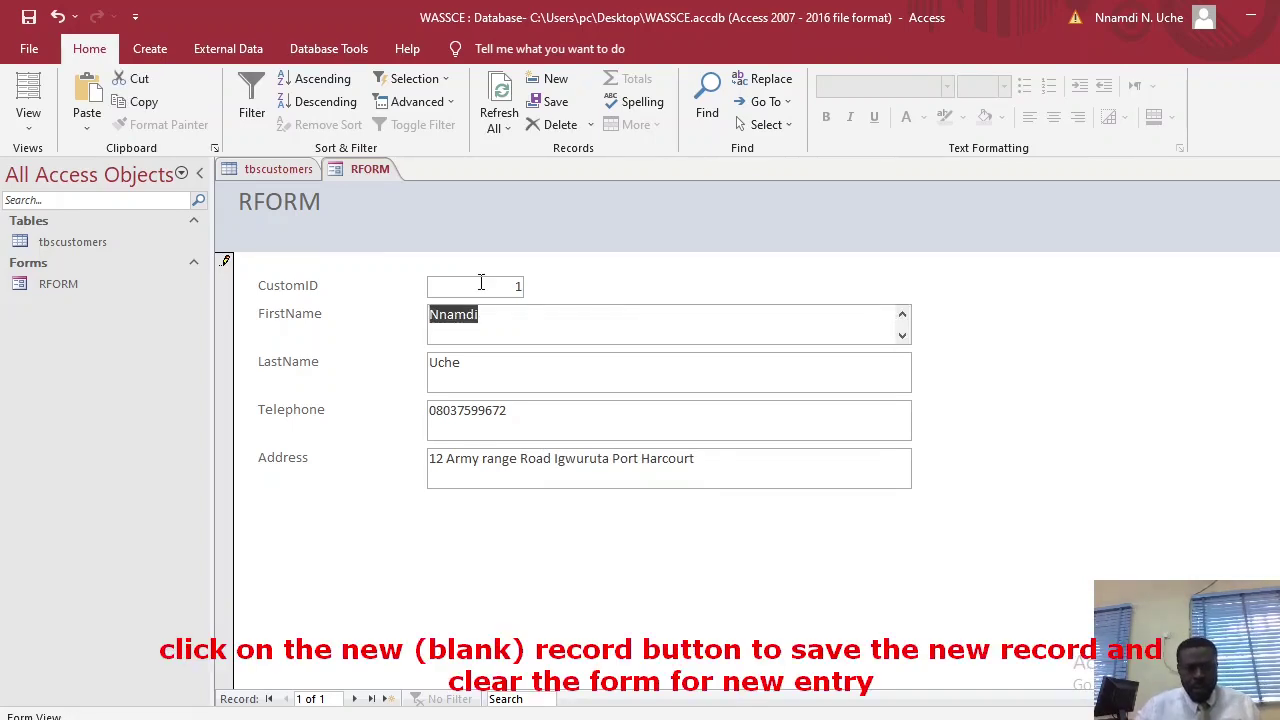
Step: Start a new blank record, close and reopen tbscustomers to verify the saved customer, then return to RFORM
click(386, 699)
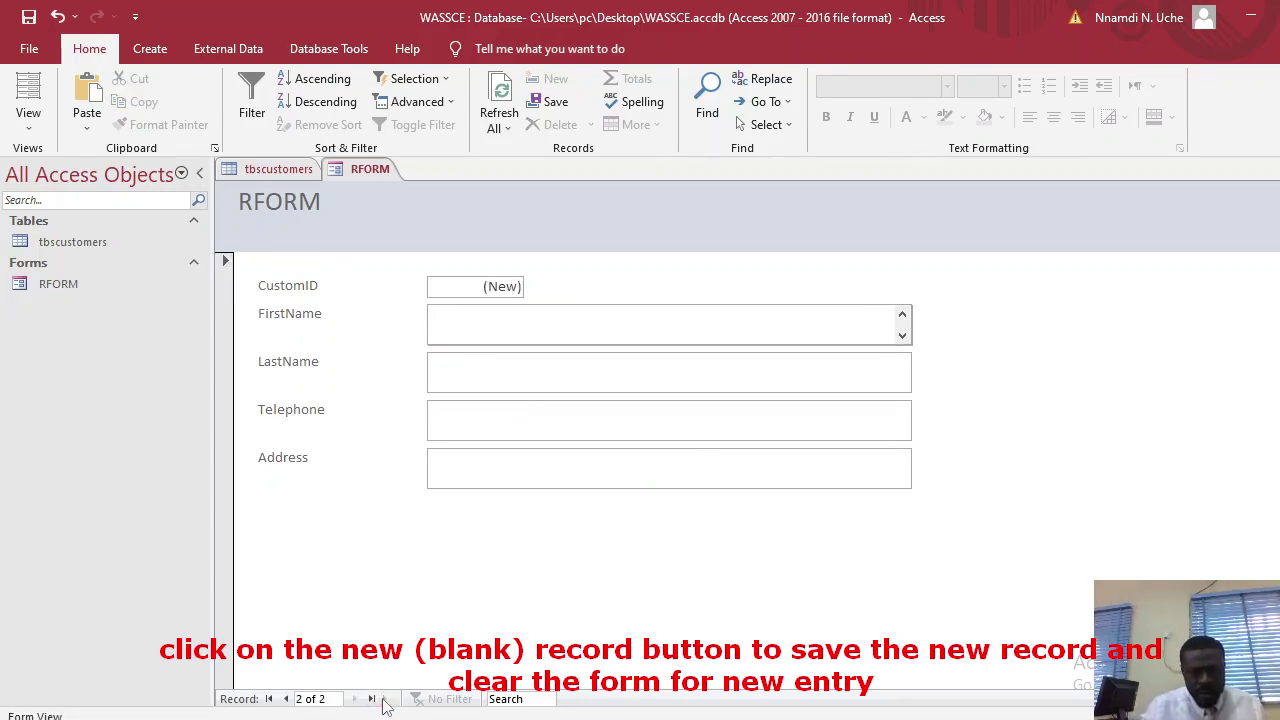
click(280, 169)
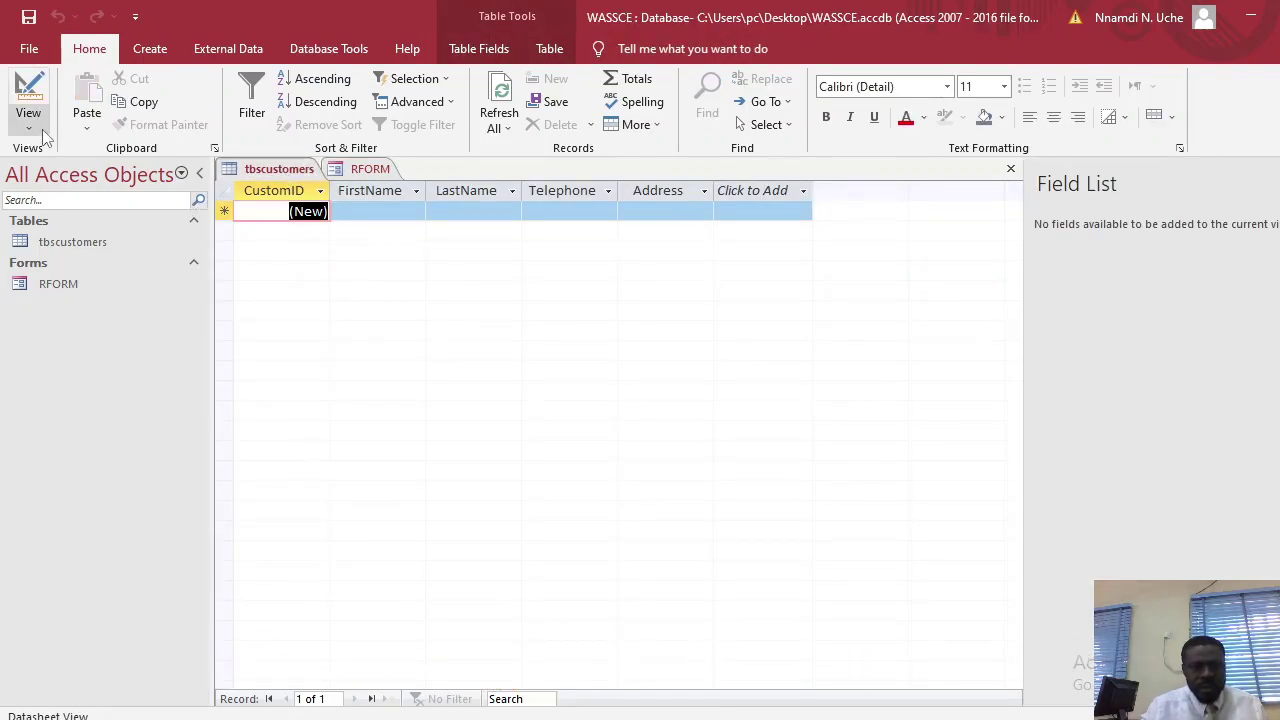
right_click(302, 170)
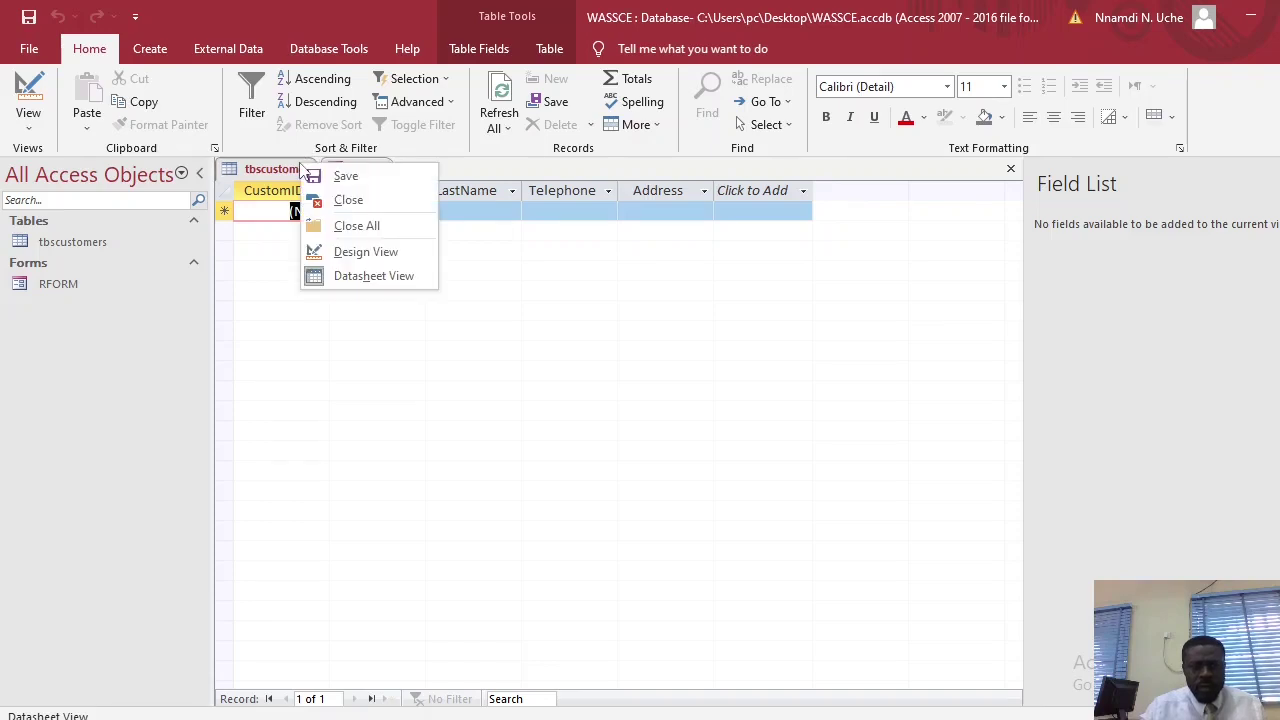
click(350, 199)
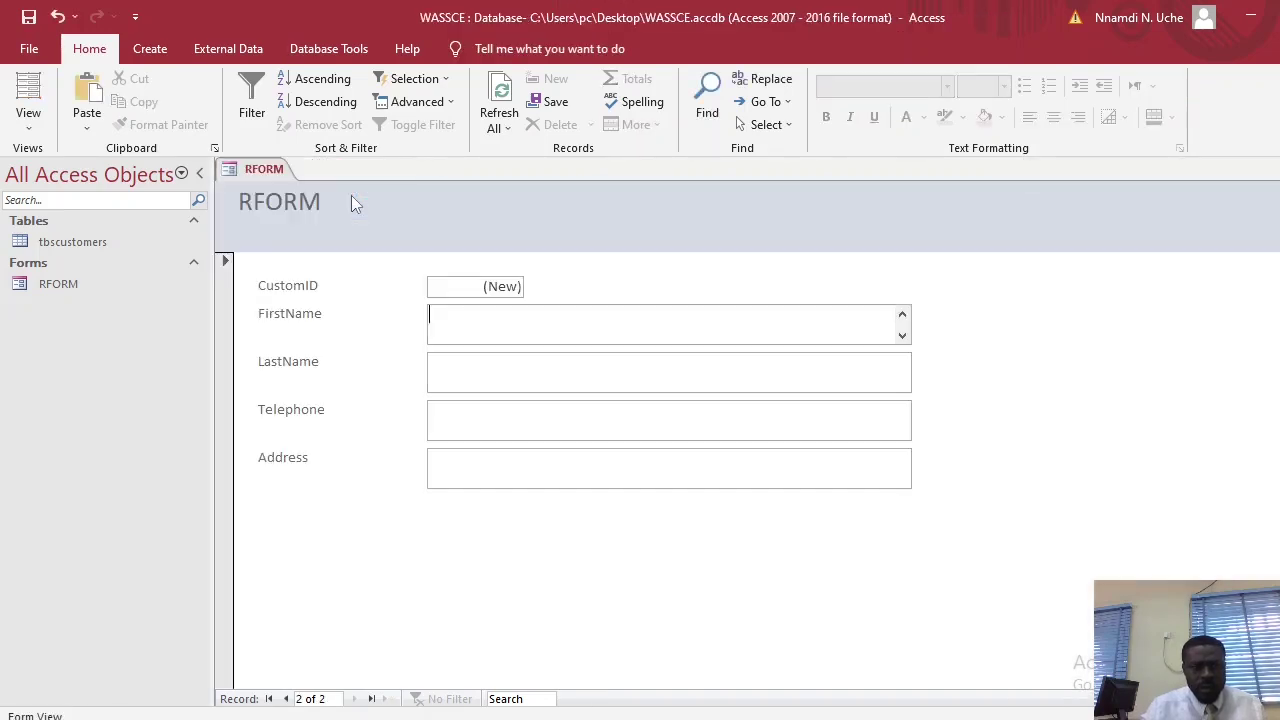
double_click(75, 242)
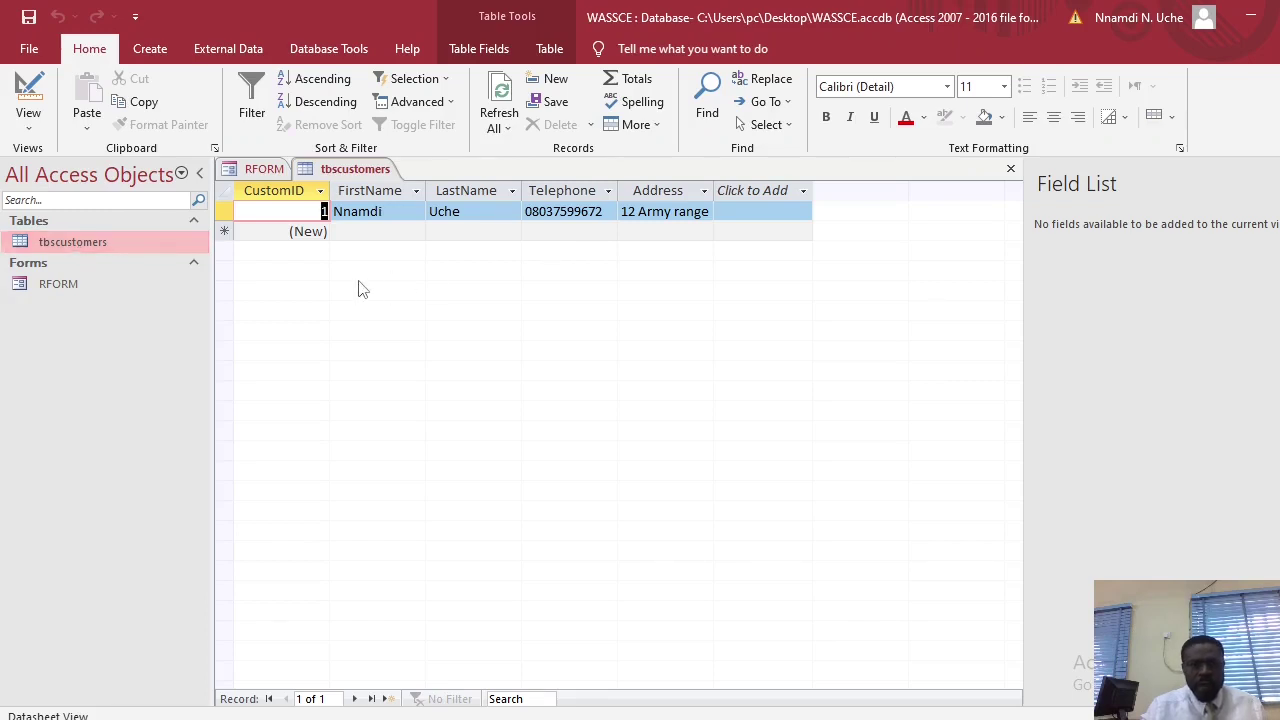
click(353, 176)
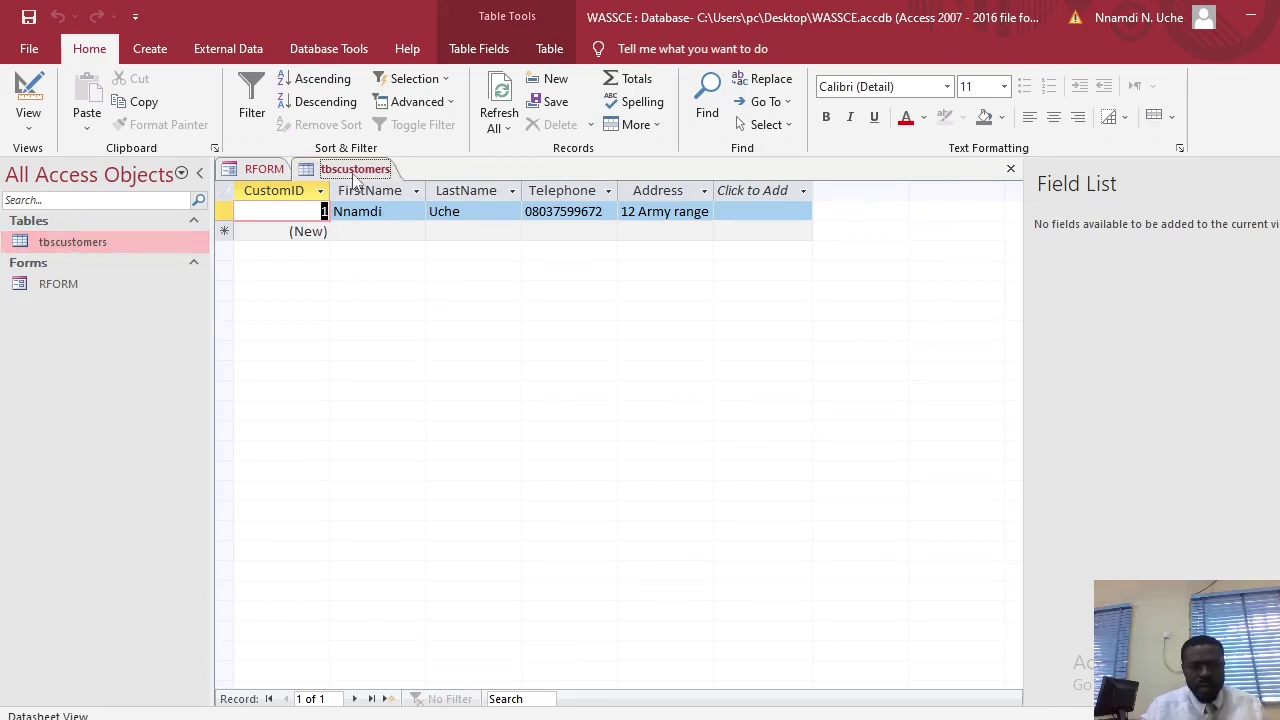
click(265, 170)
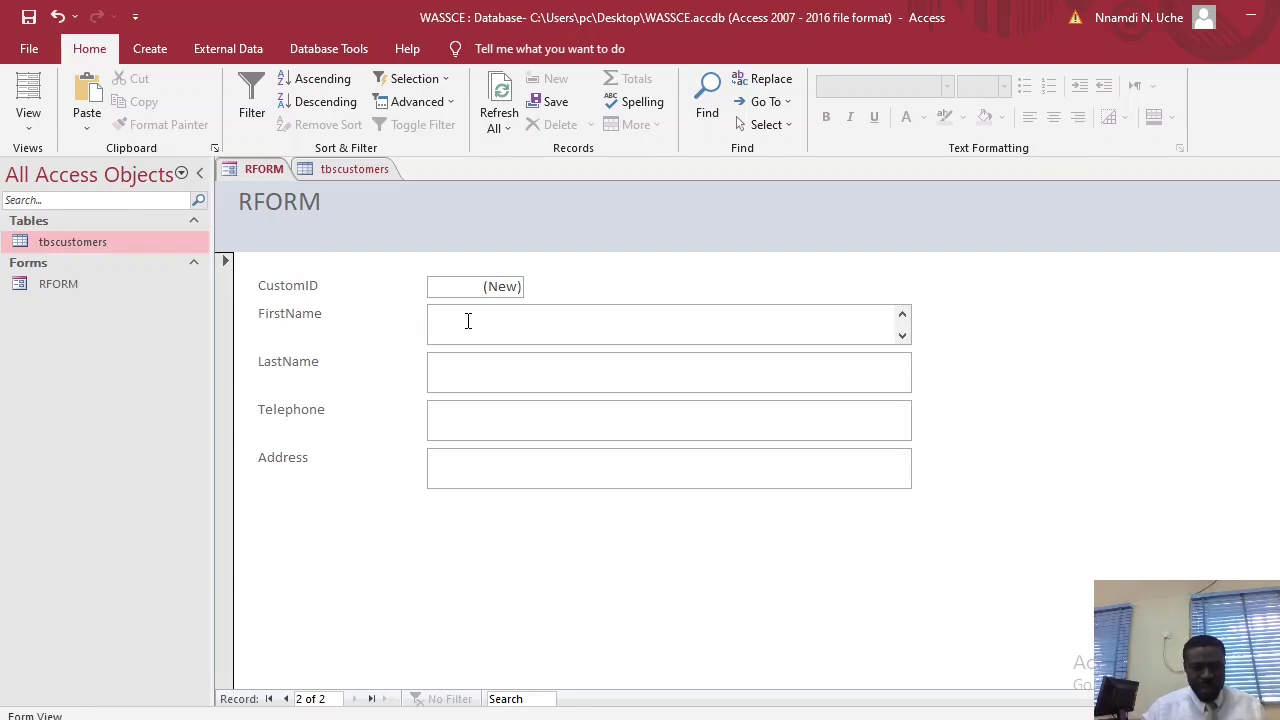
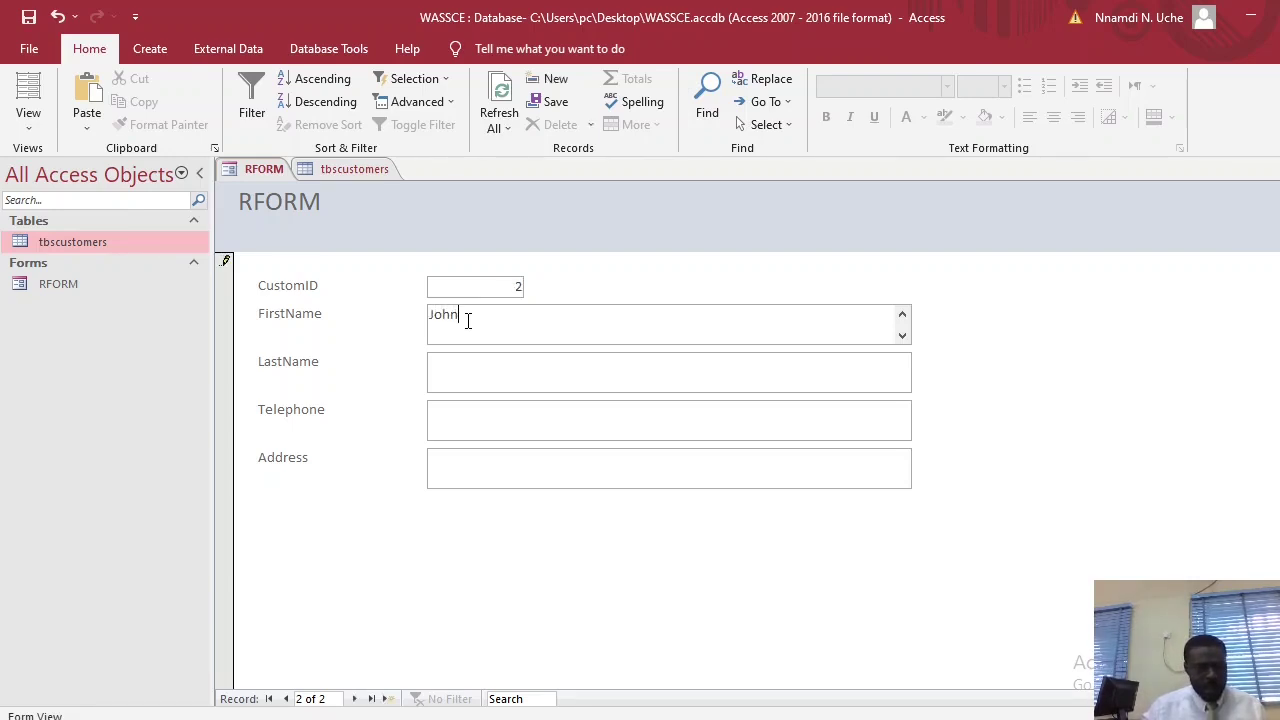
Step: Enter the second customer's first name and last name in RFORM
key(Tab)
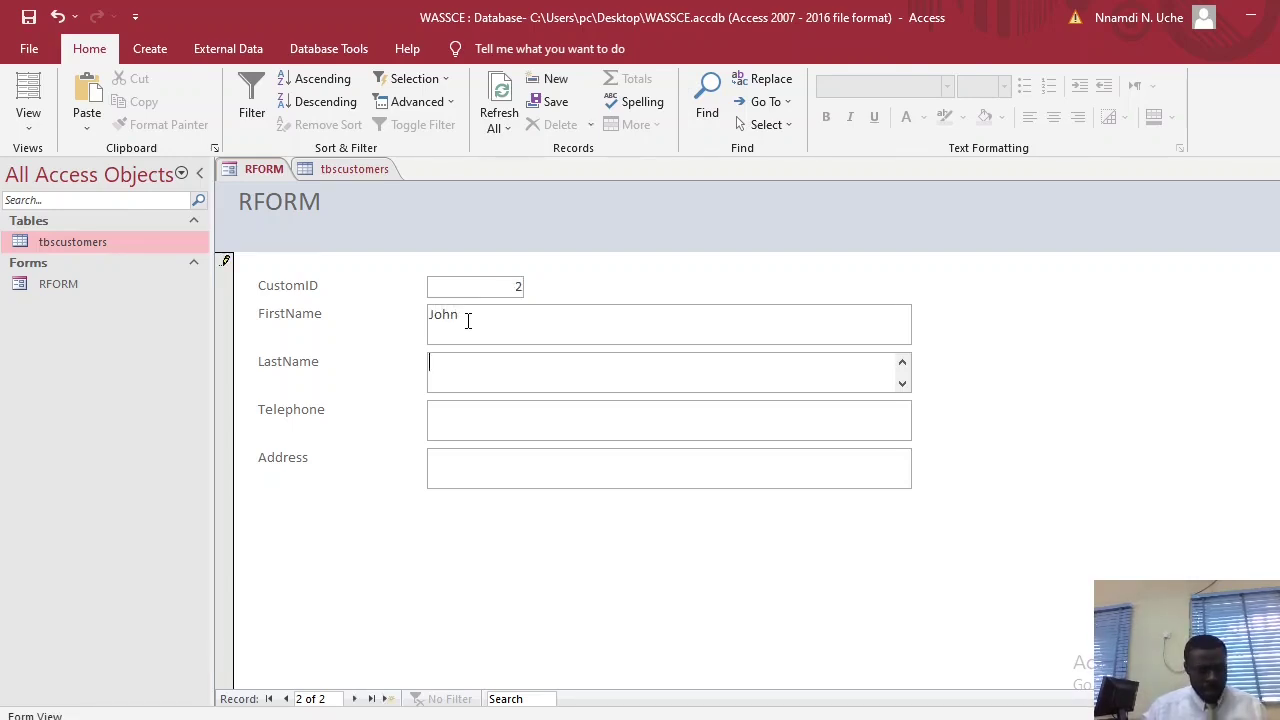
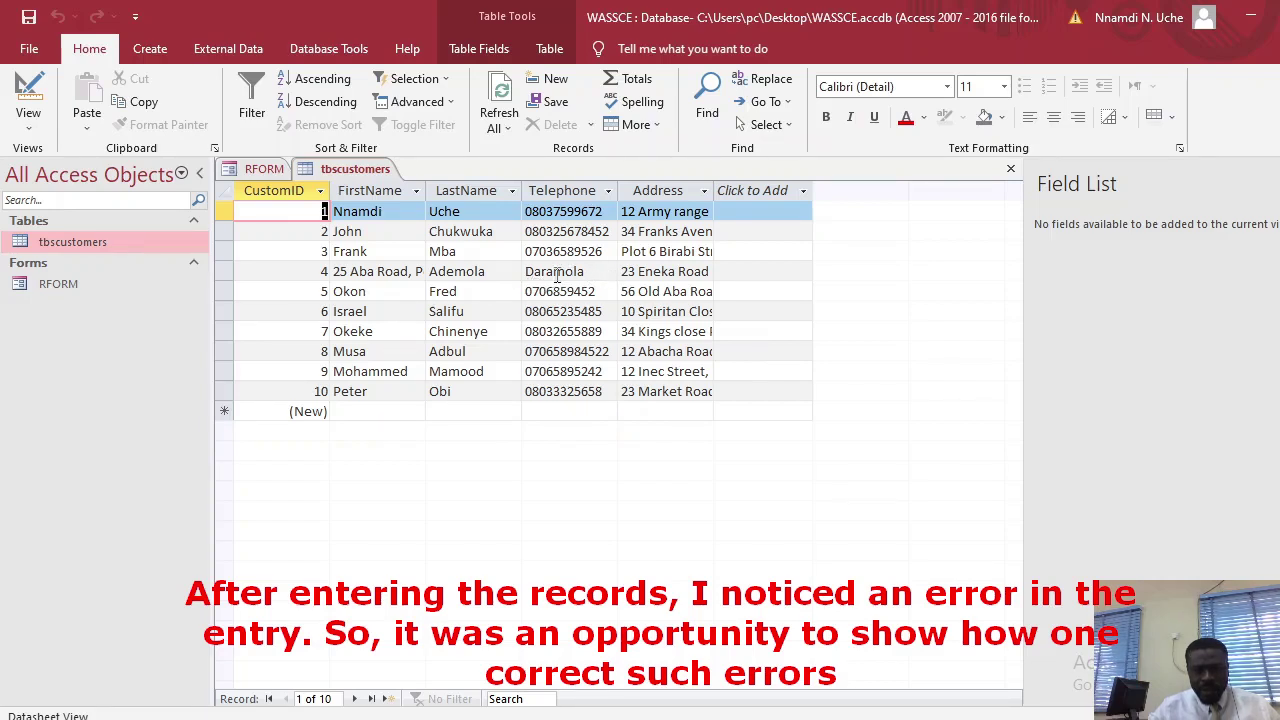
Step: Select faulty record 4 in the datasheet, then step back in RFORM to record 4 of 10
click(405, 272)
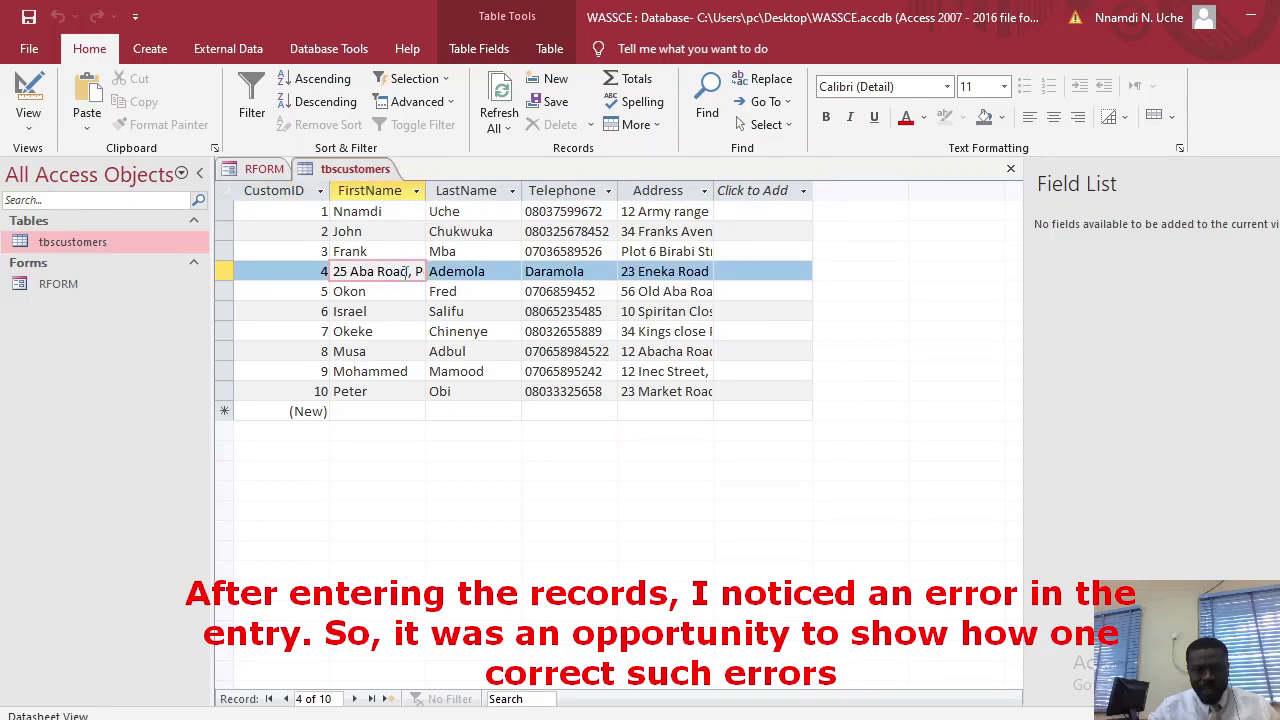
click(262, 170)
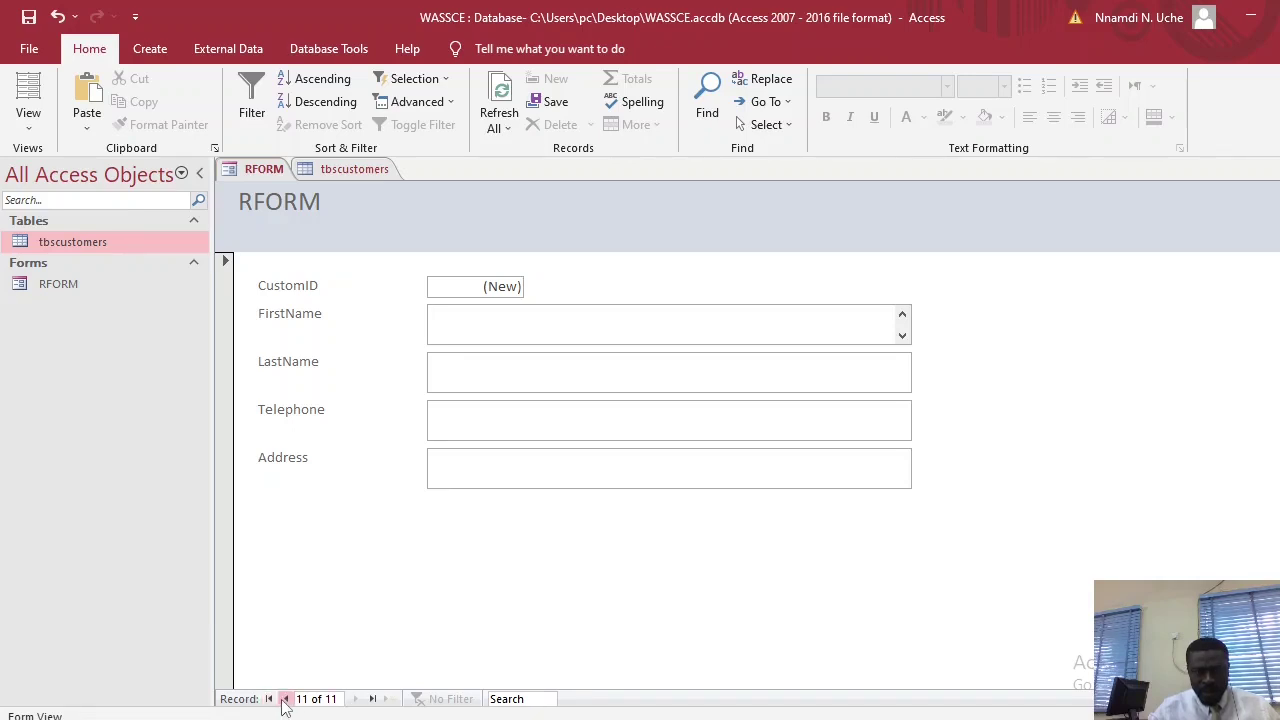
click(285, 699)
click(285, 699)
click(285, 699)
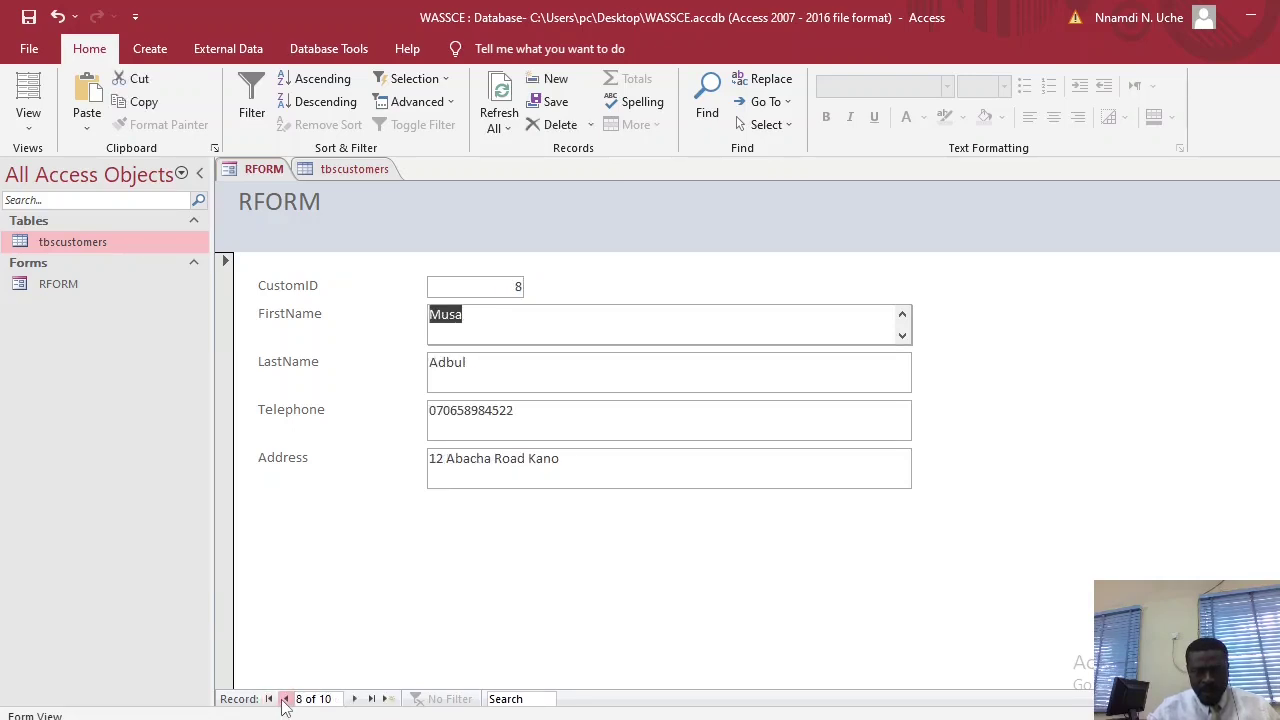
click(285, 699)
click(285, 699)
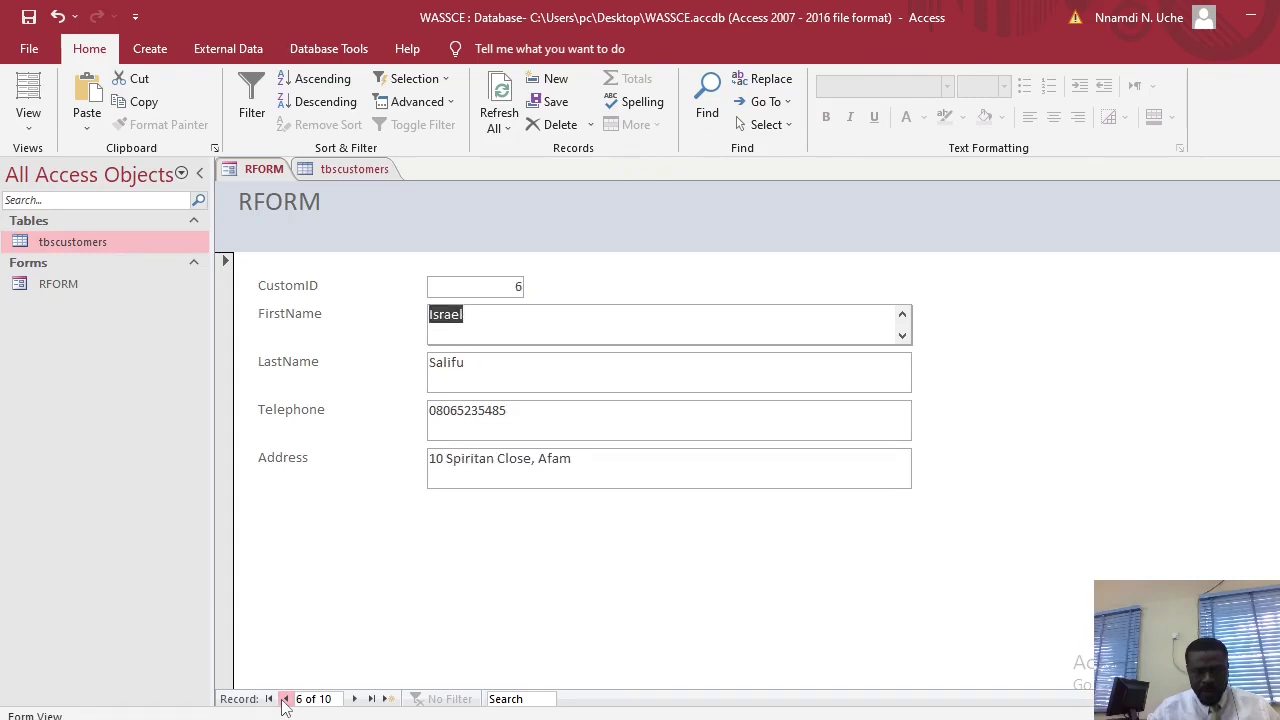
click(285, 699)
click(285, 699)
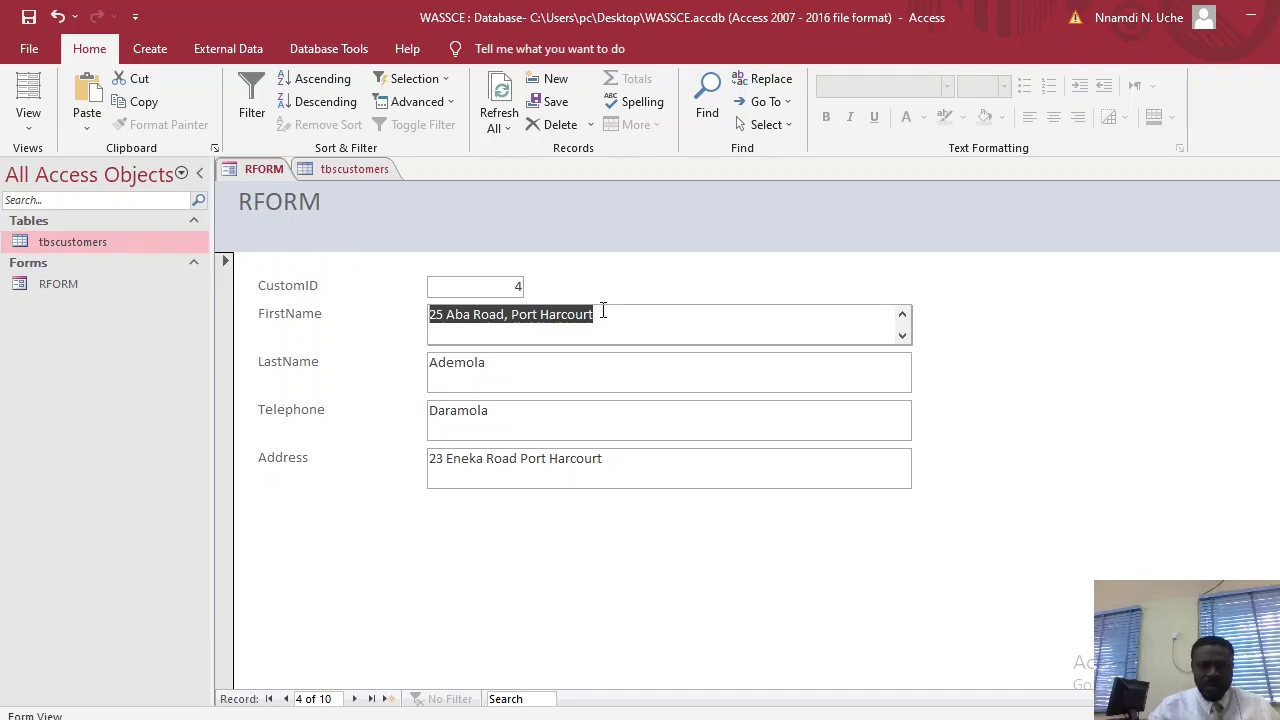
key(Delete)
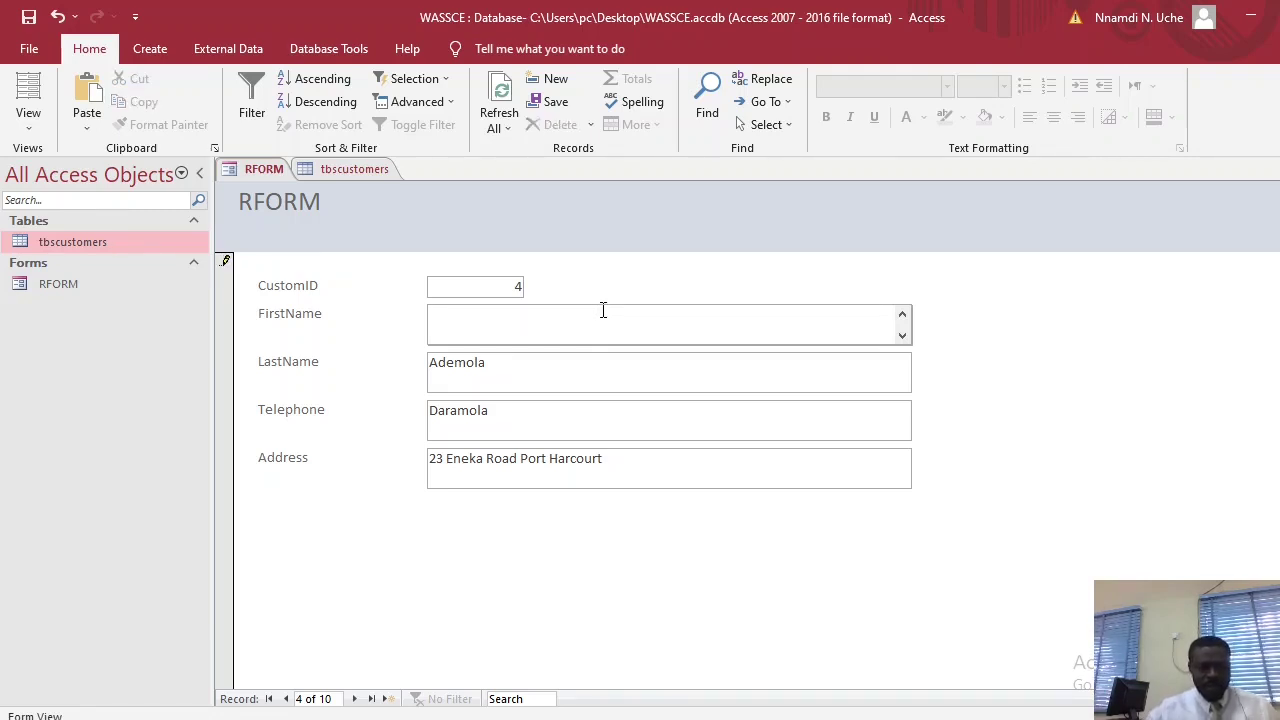
text(Daramola)
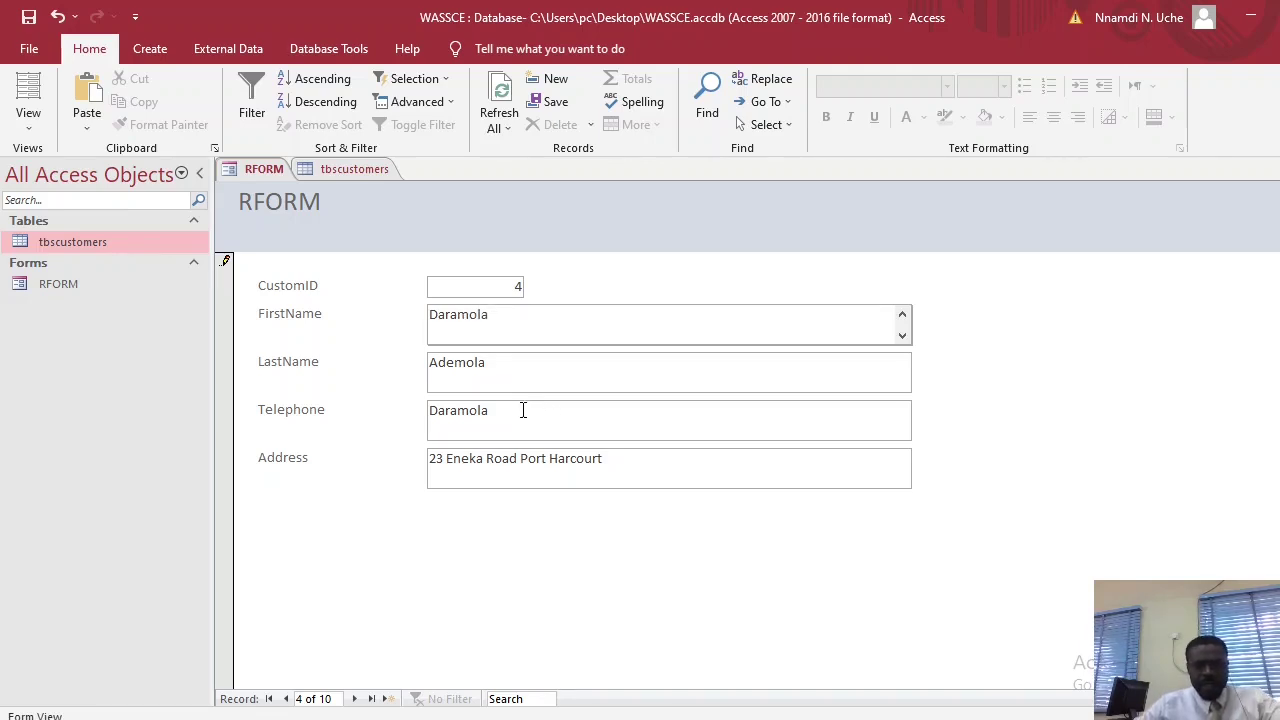
click(337, 400)
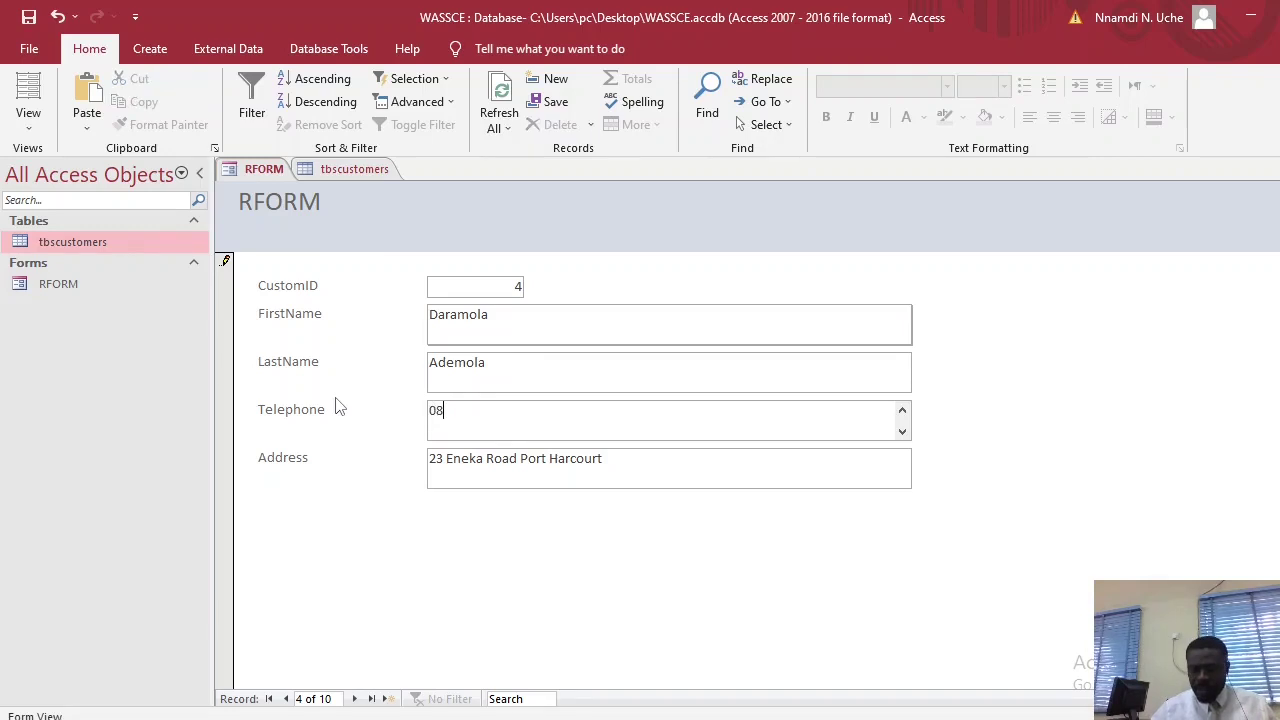
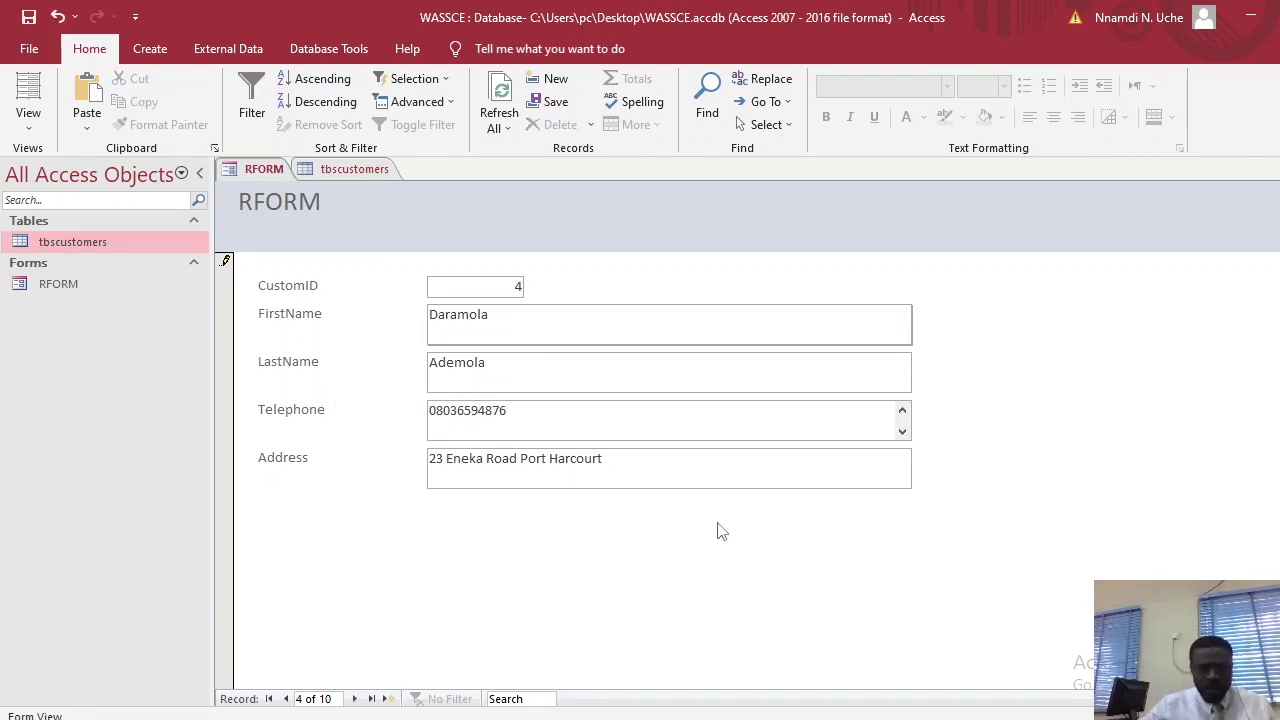
click(471, 289)
key(Tab)
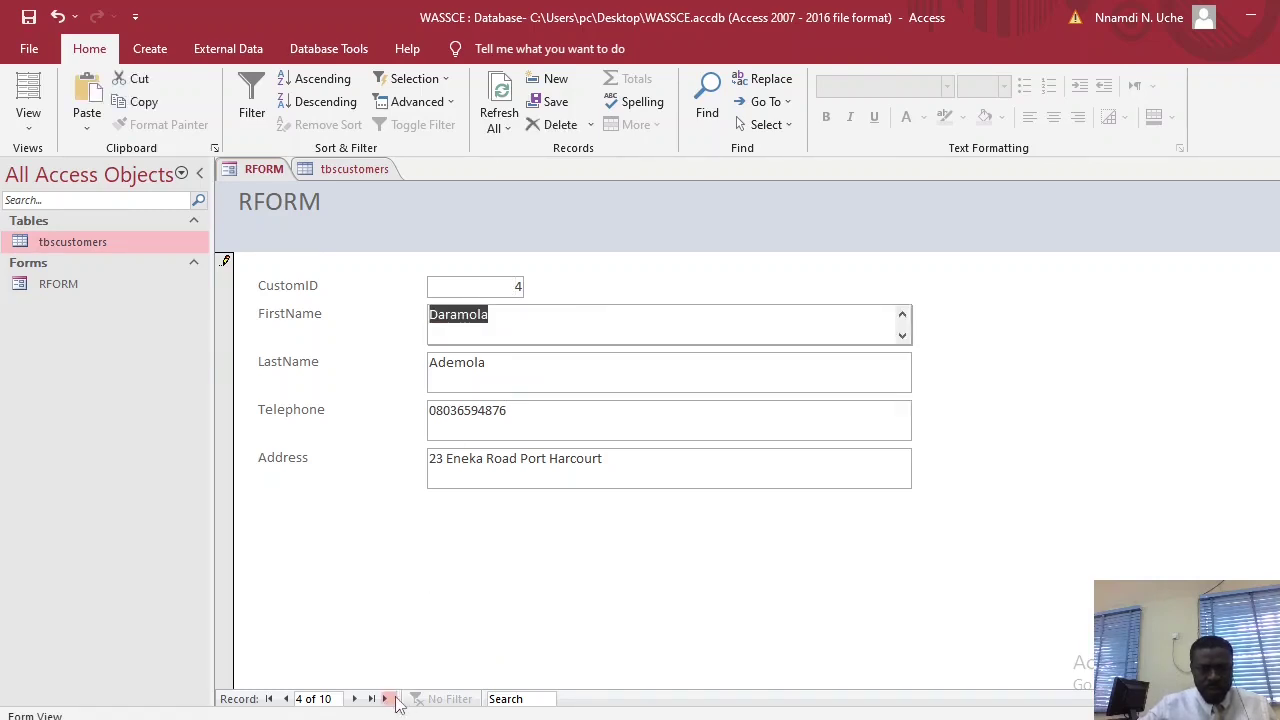
click(392, 699)
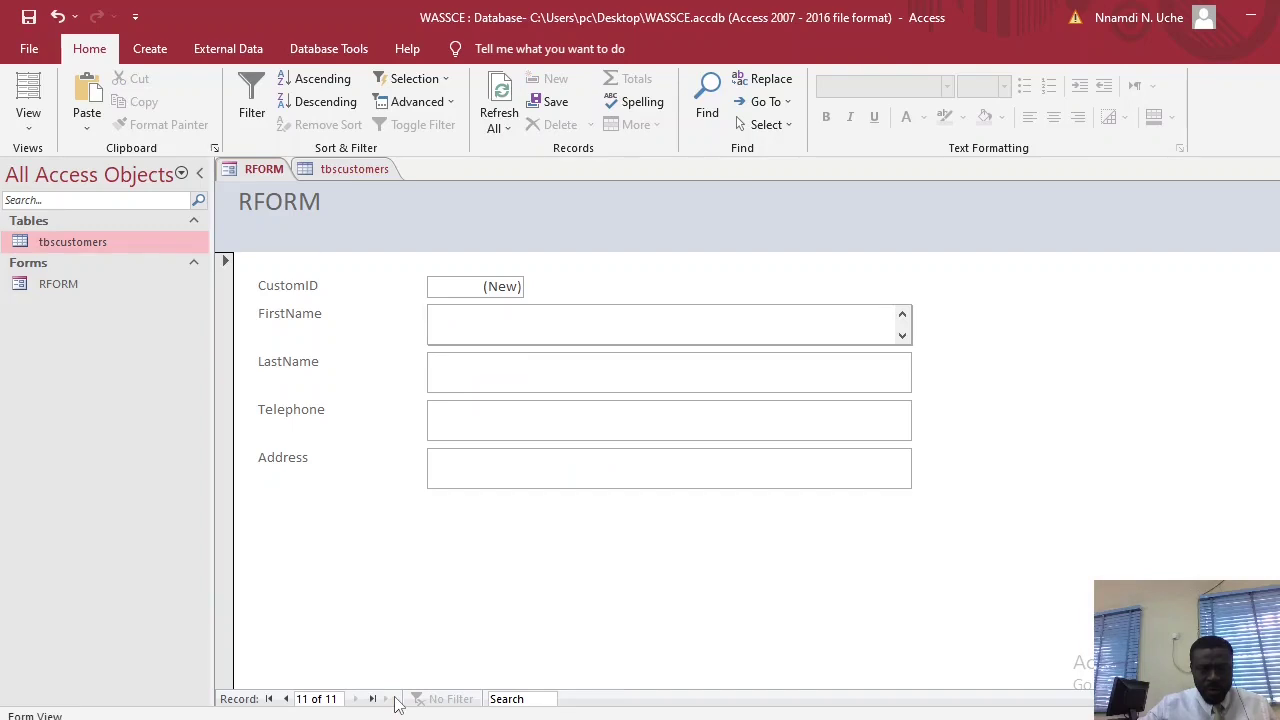
Step: Close and reopen the tbscustomers table to show the corrected record
click(345, 170)
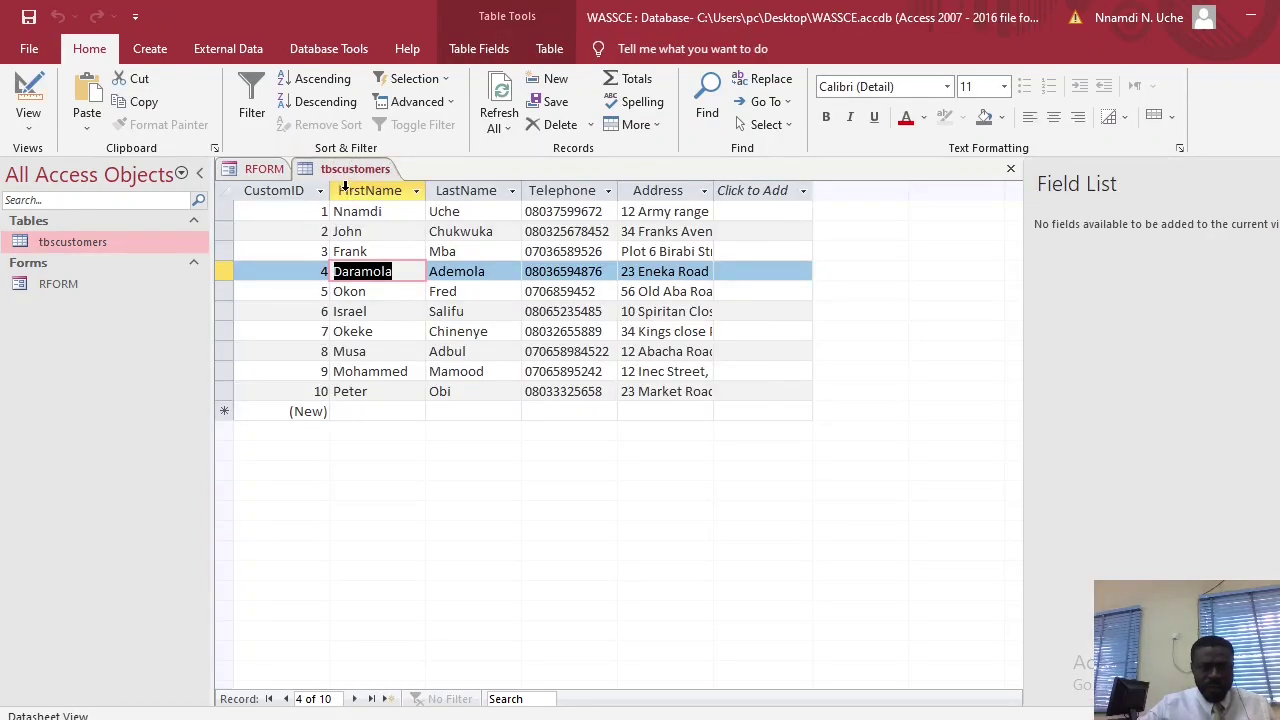
right_click(347, 172)
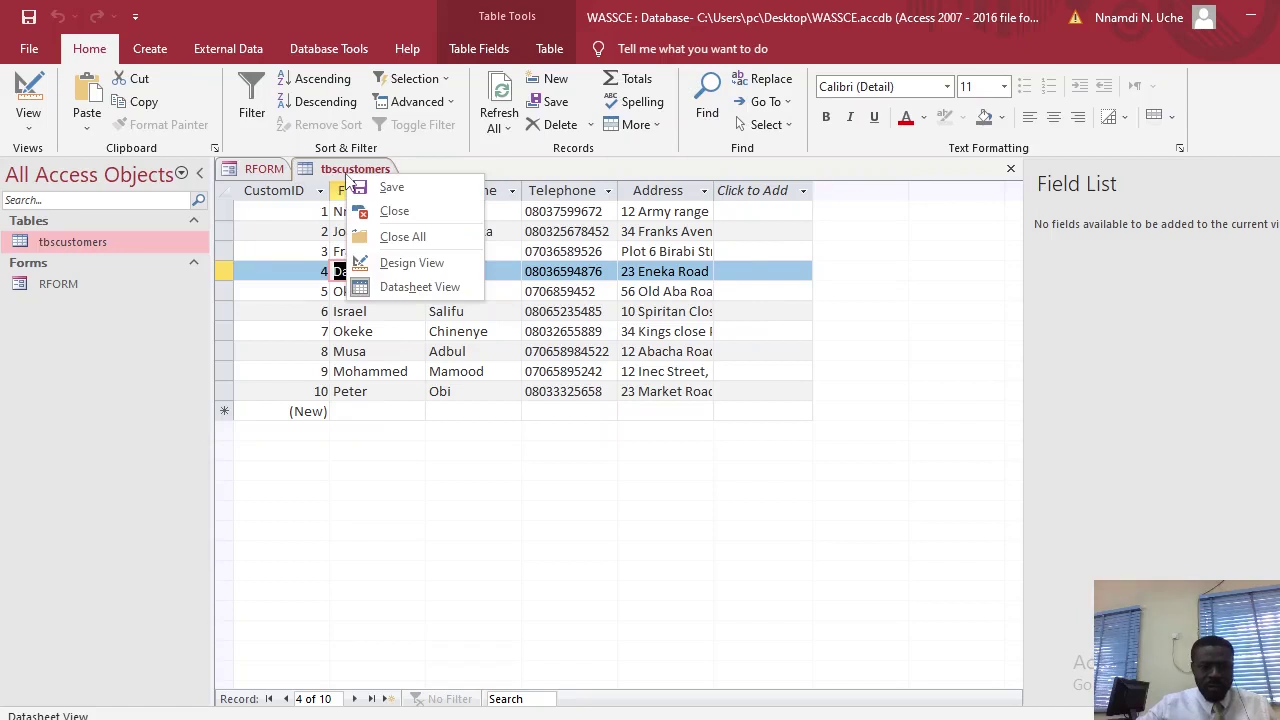
click(393, 213)
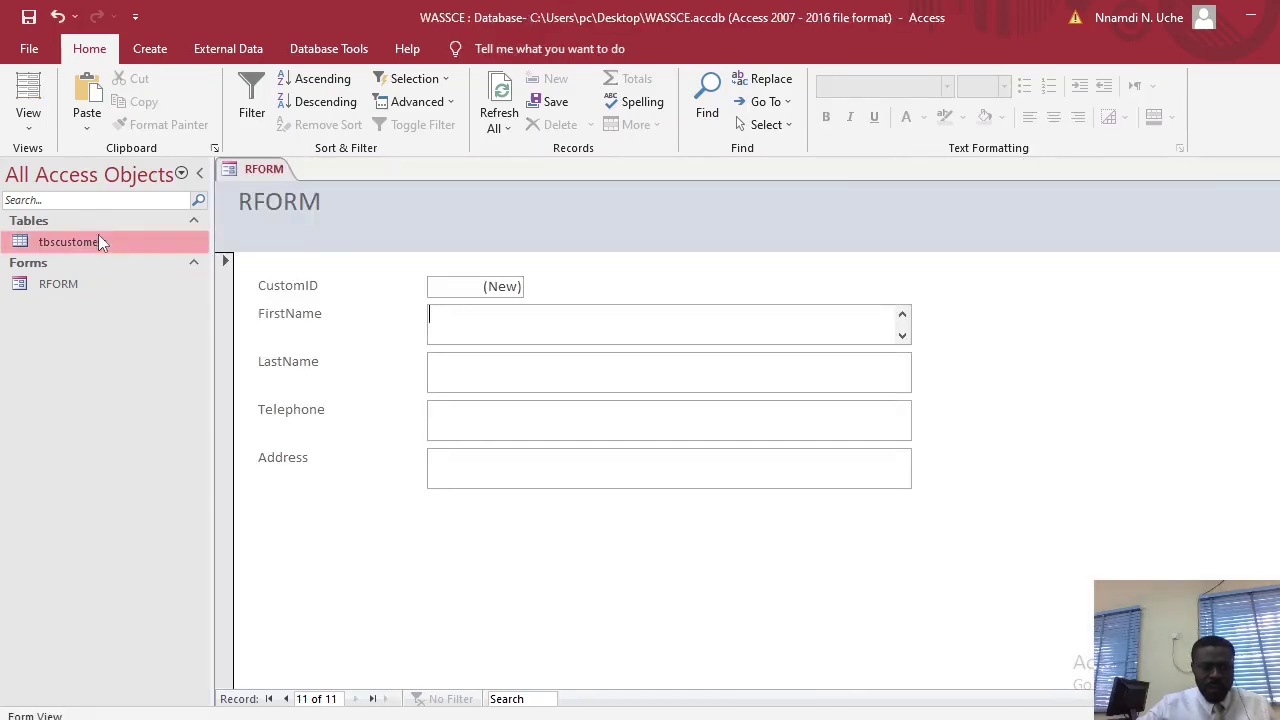
double_click(98, 240)
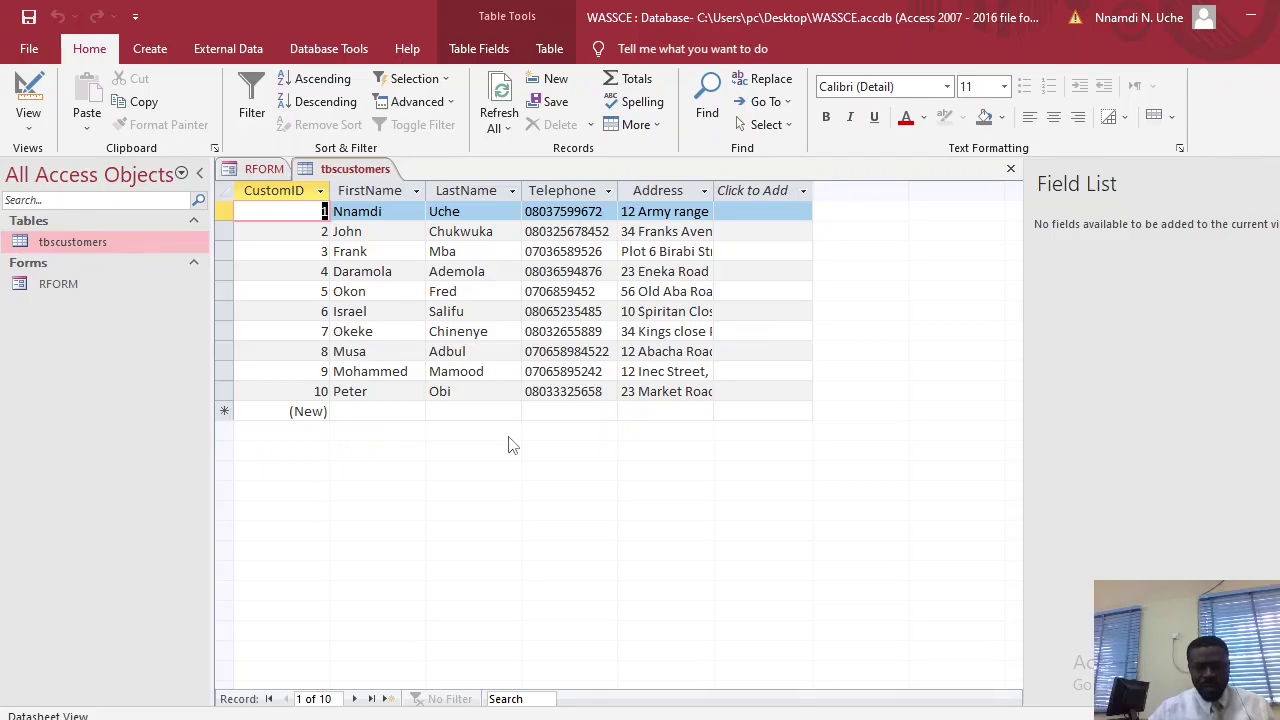
Step: Check the exam paper PDF, then return to the Access database
key(alt+Tab)
key(Tab)
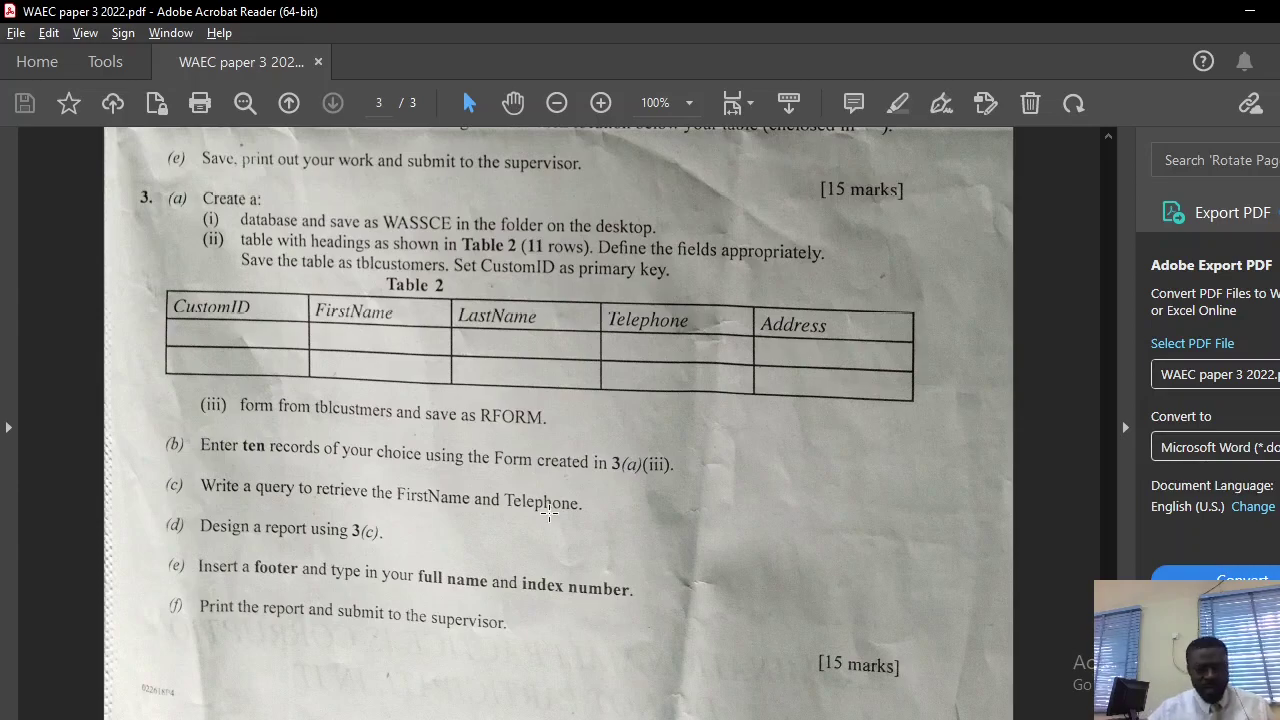
key(alt+Tab)
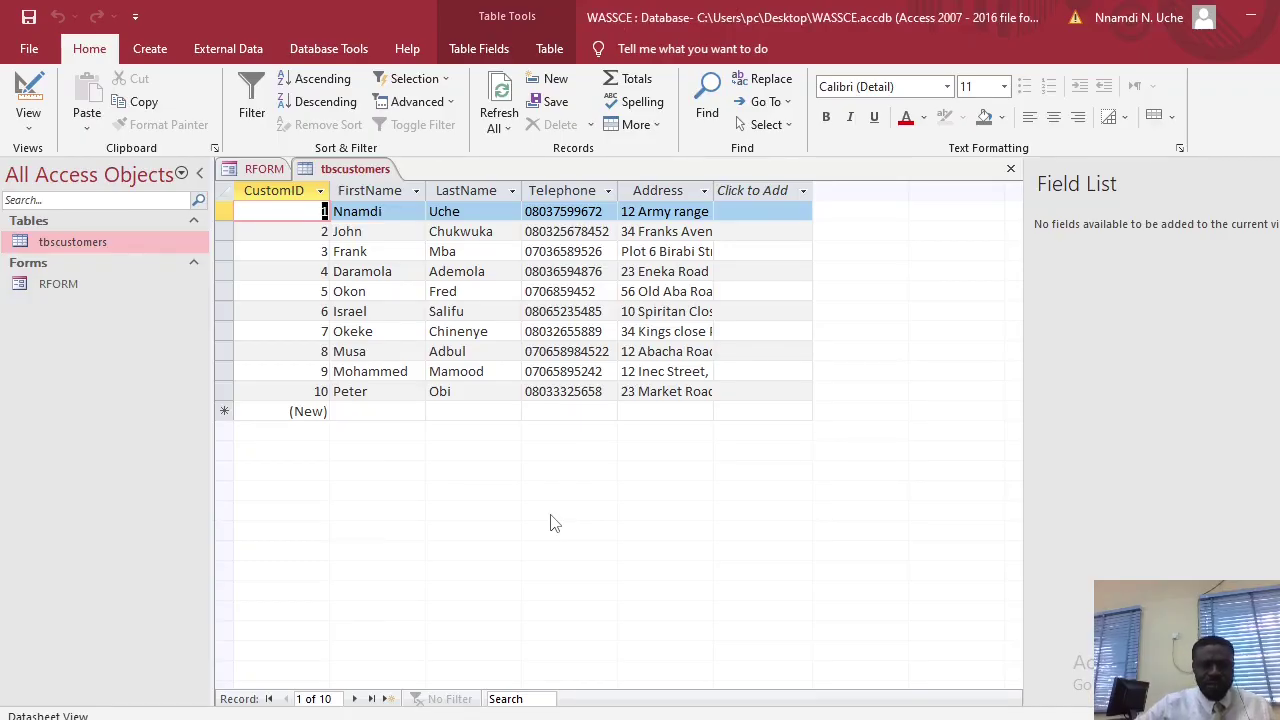
Step: Build a Simple Query Wizard query of FirstName and Telephone from tbscustomers, then show the exam paper
click(152, 50)
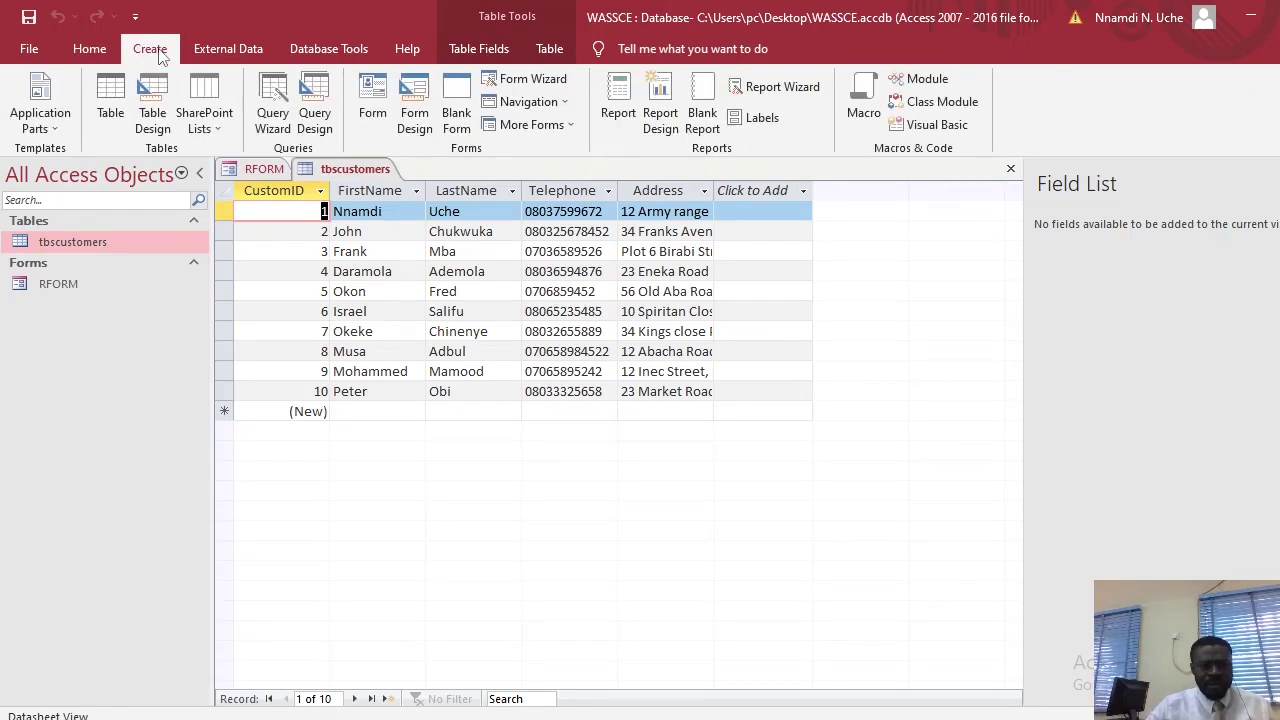
click(268, 100)
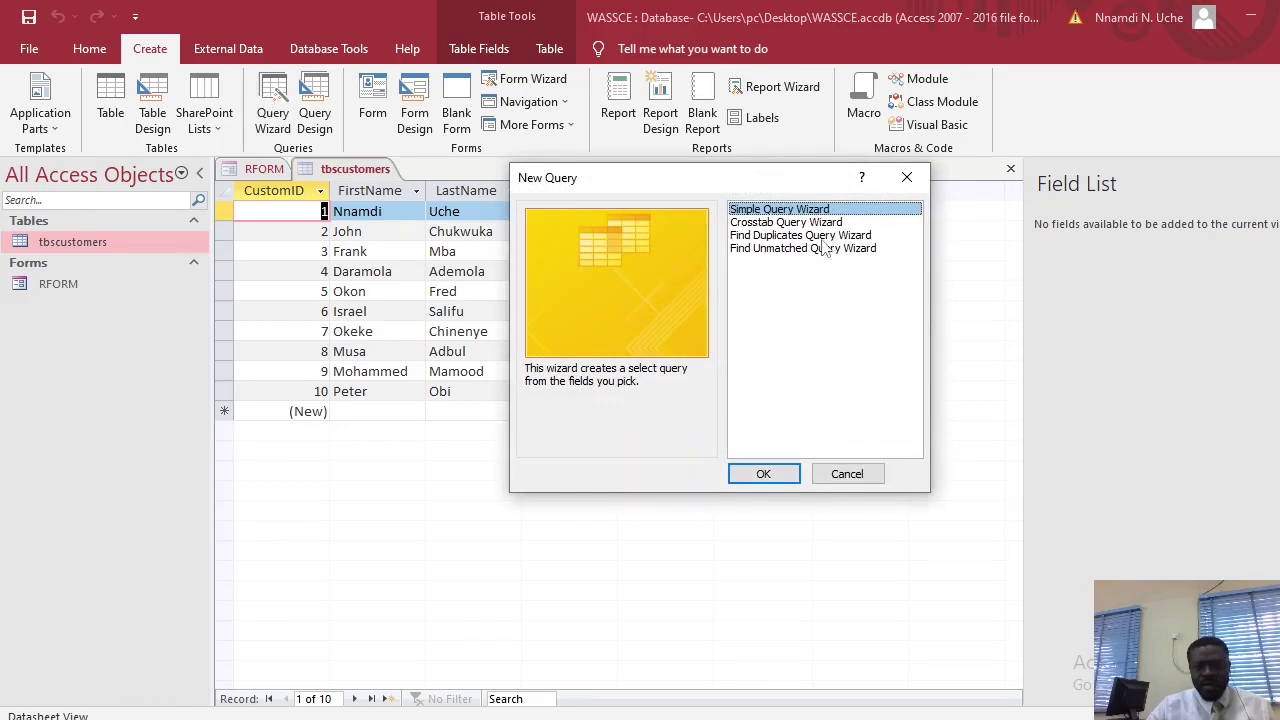
click(760, 474)
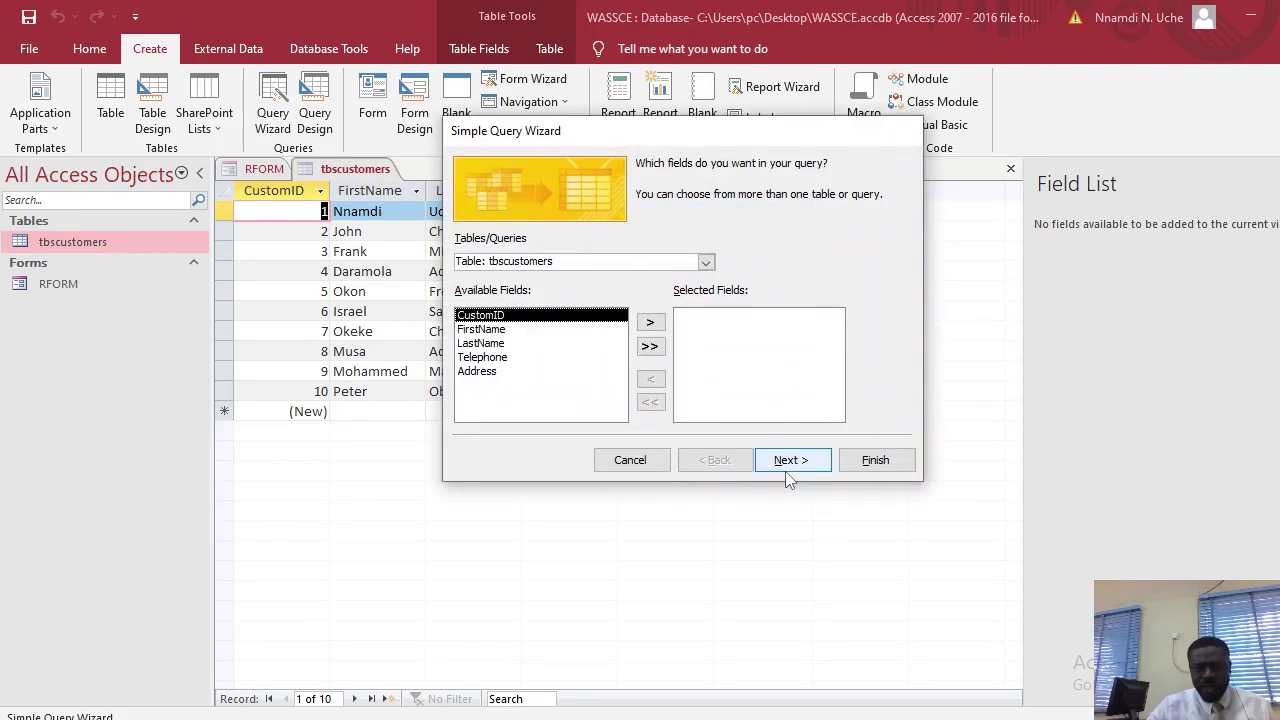
click(498, 333)
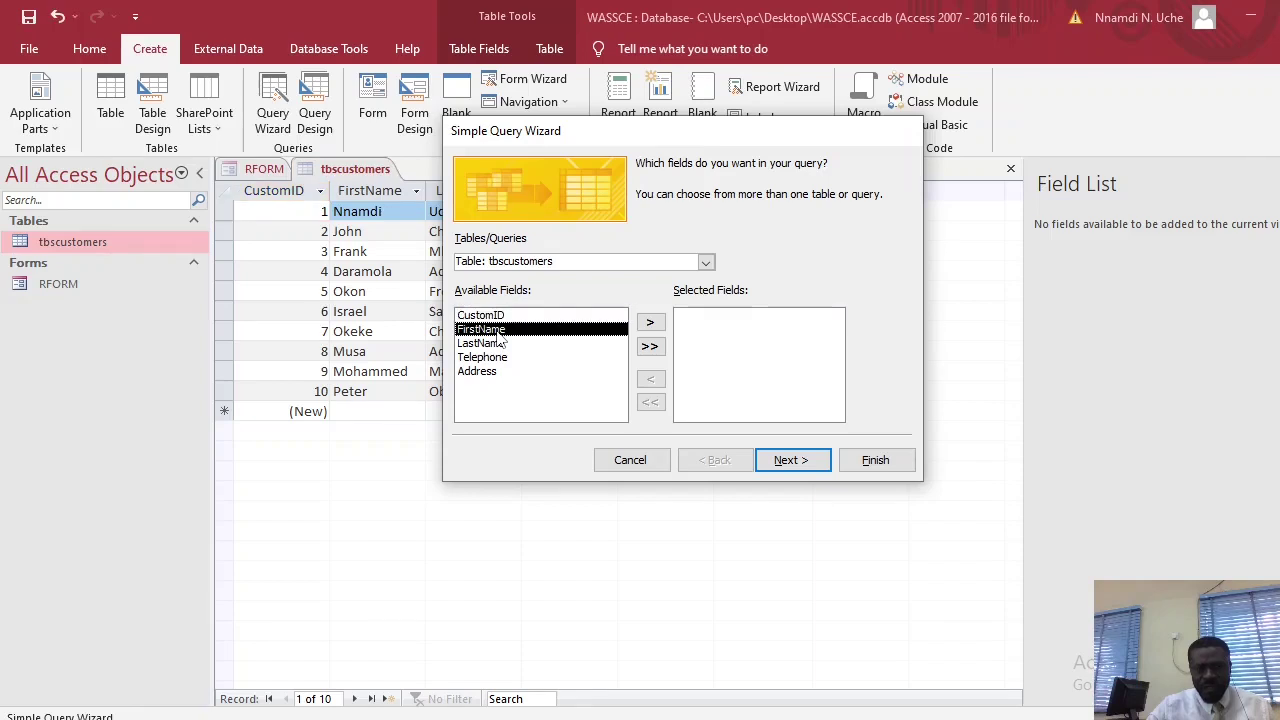
click(650, 324)
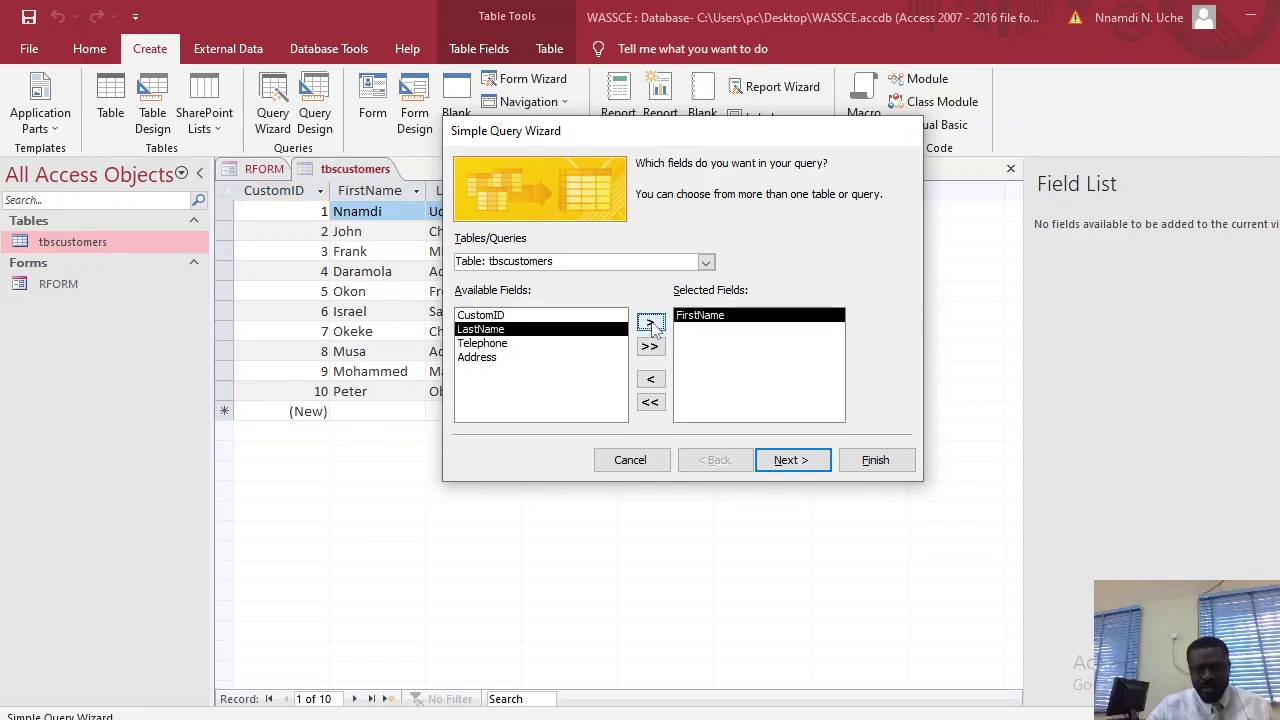
click(493, 344)
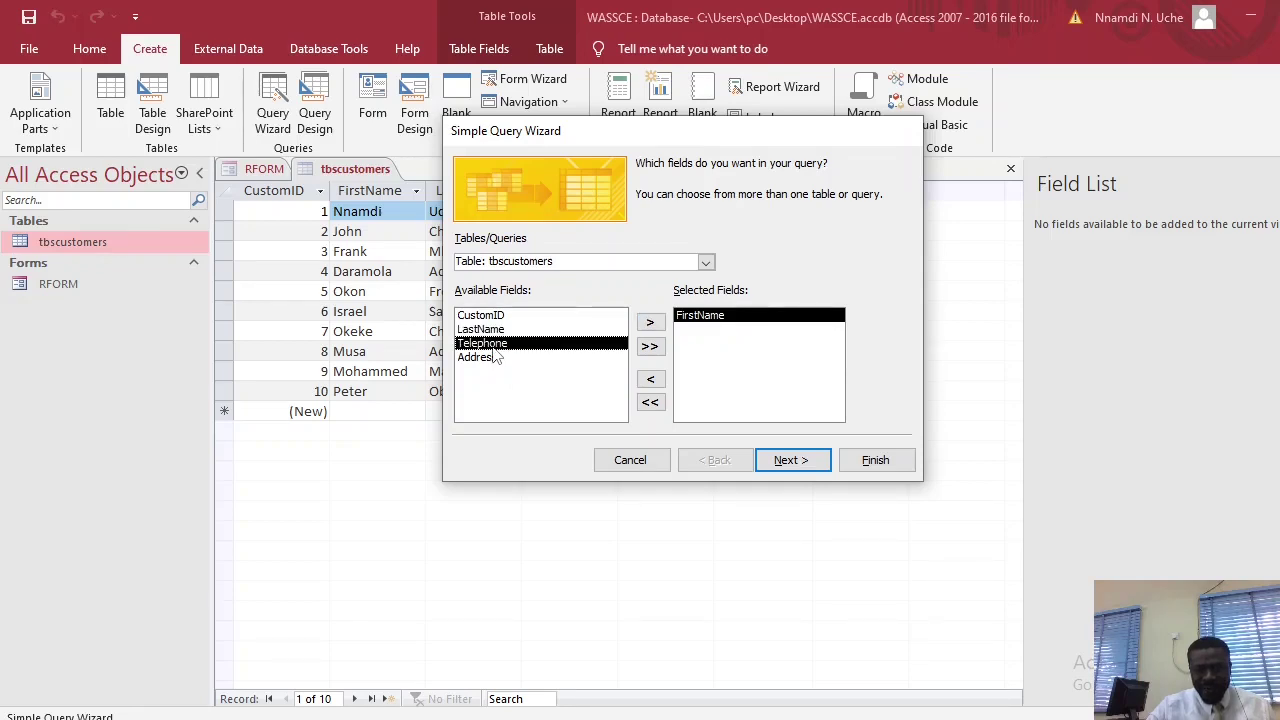
click(651, 324)
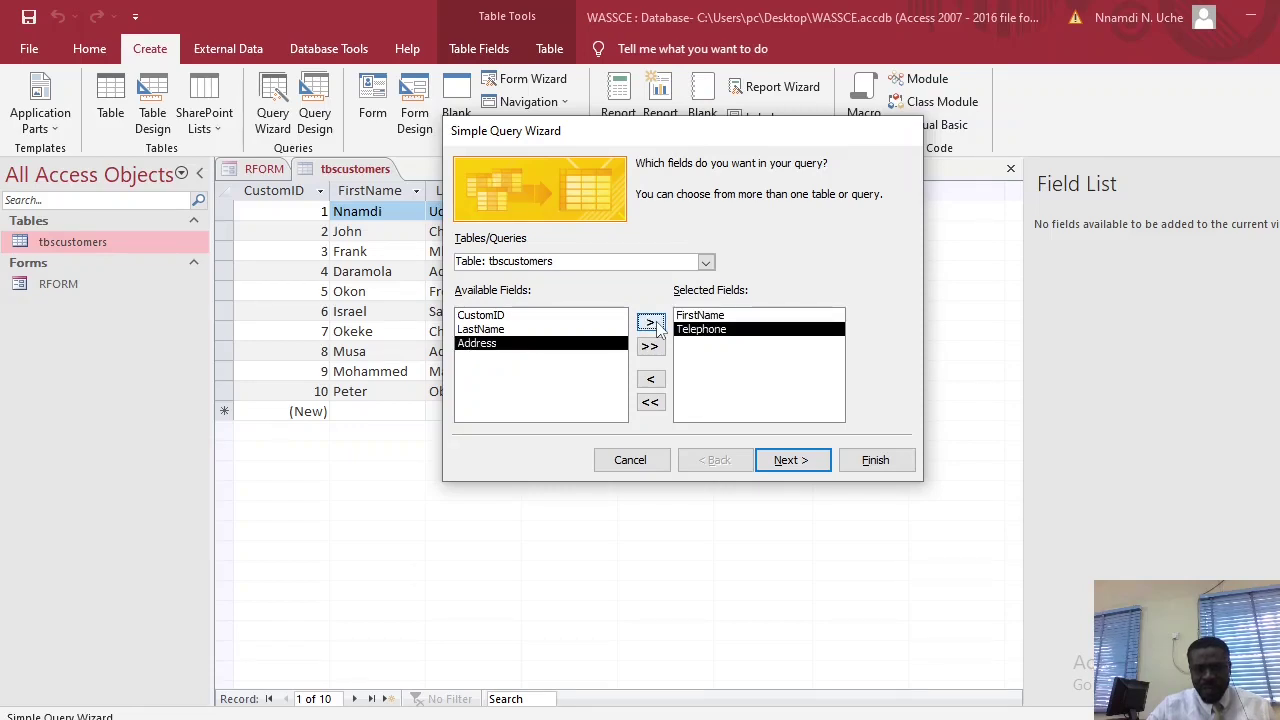
click(795, 462)
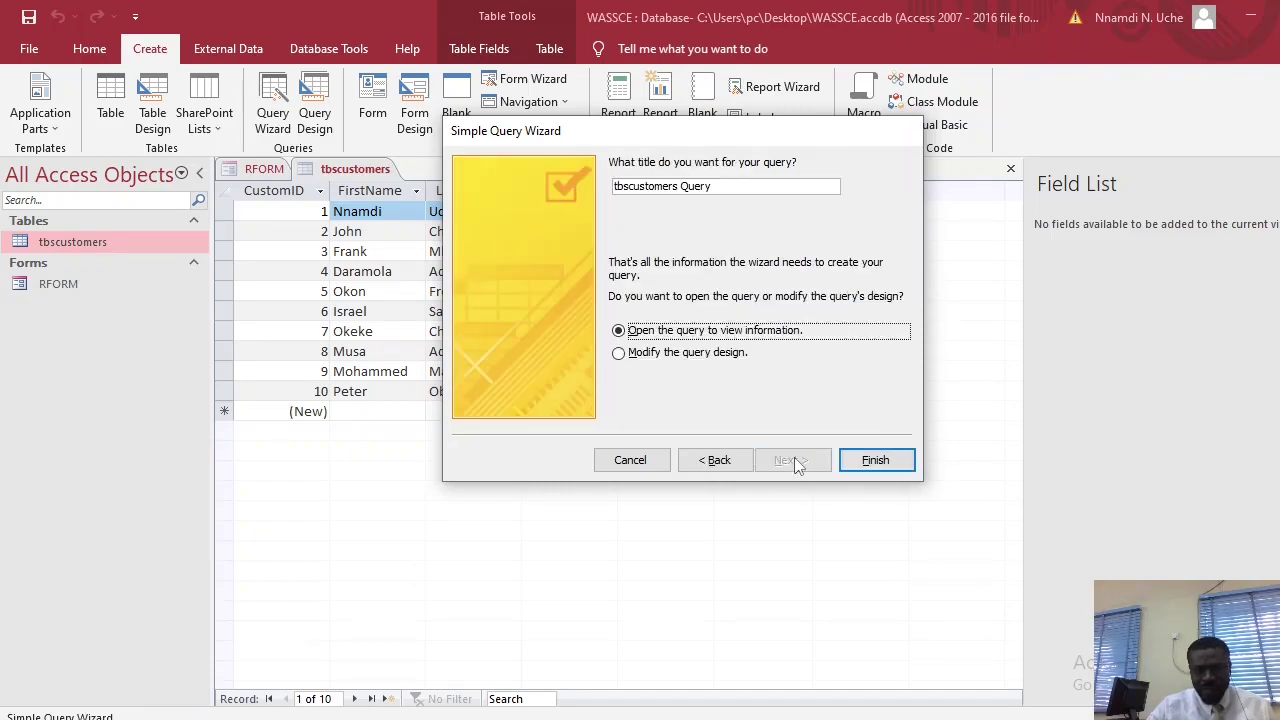
click(872, 462)
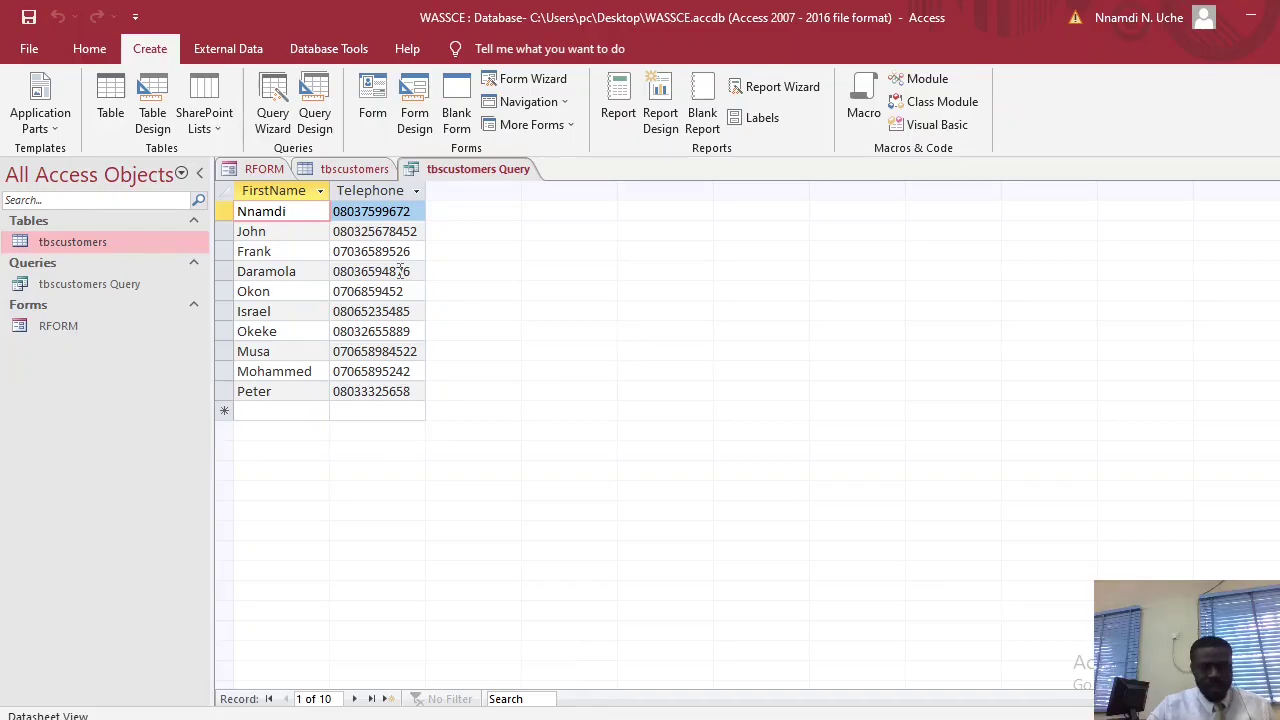
key(alt+Tab)
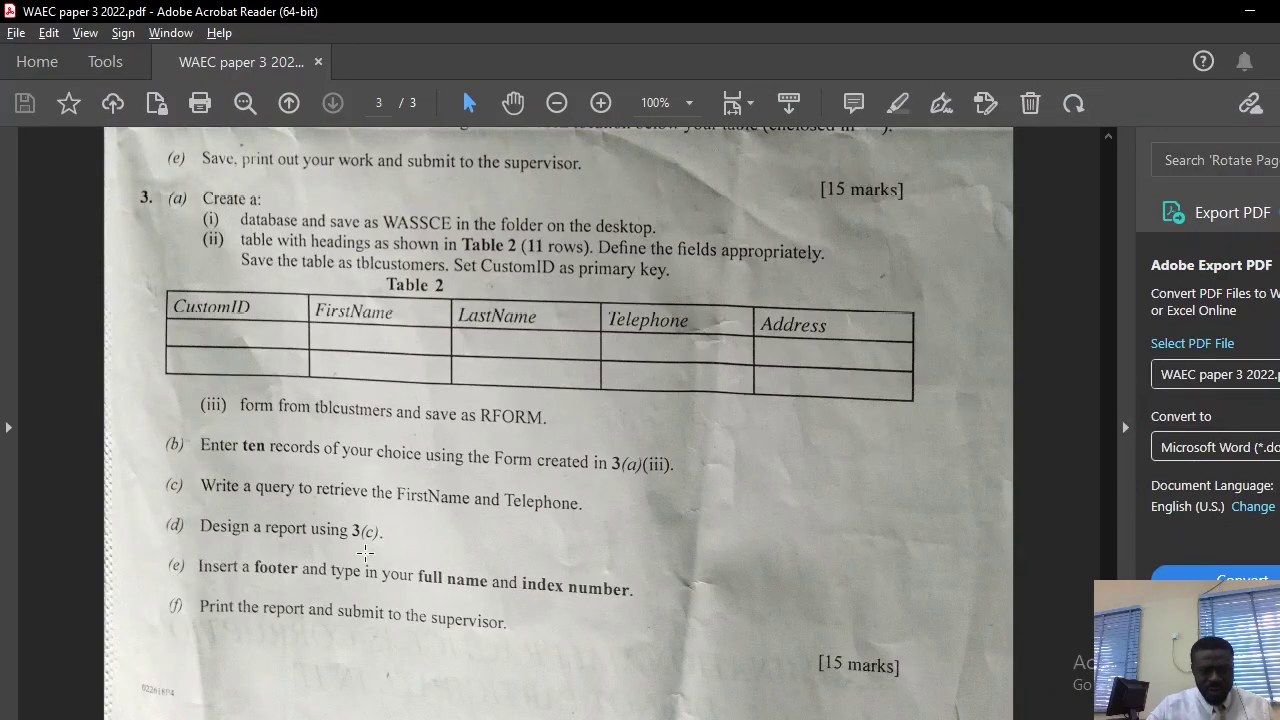
Step: Switch from the exam paper back to the tbscustomers Query results in Access
key(alt+Tab)
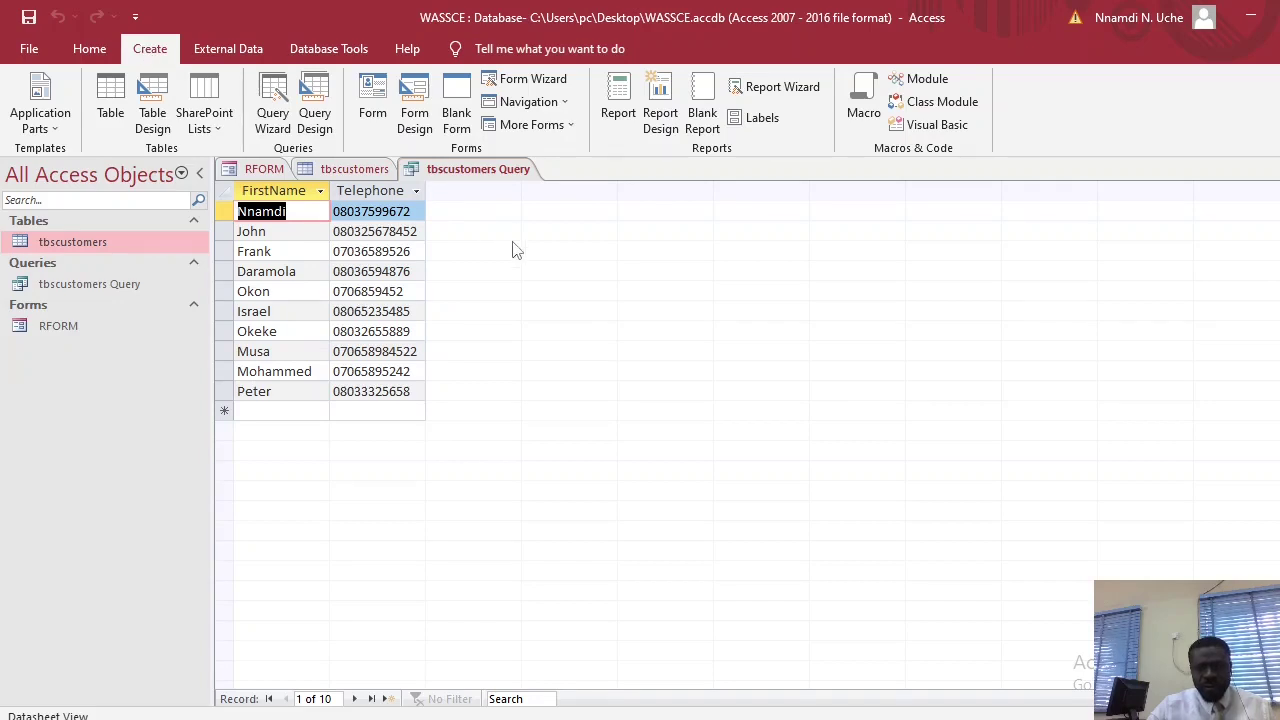
Step: Create a tabular, portrait wizard report of FirstName and Telephone titled 'tbscustomers Query Report'
click(782, 87)
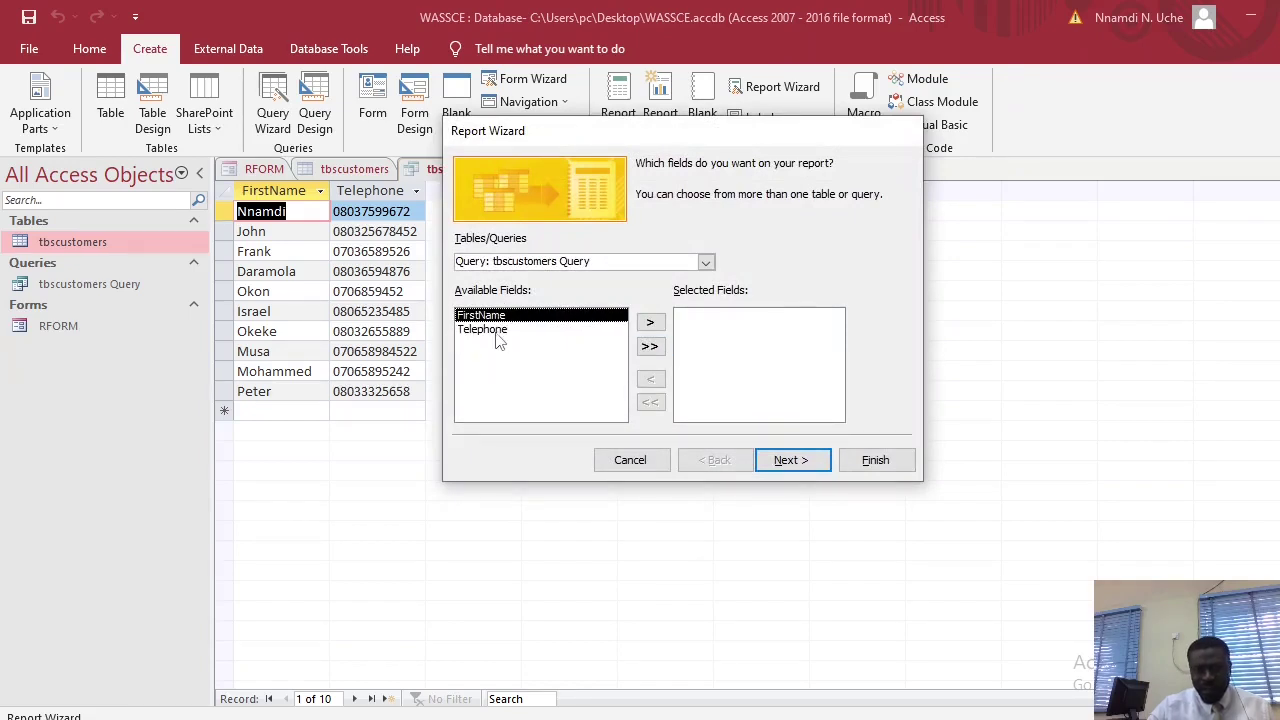
click(649, 347)
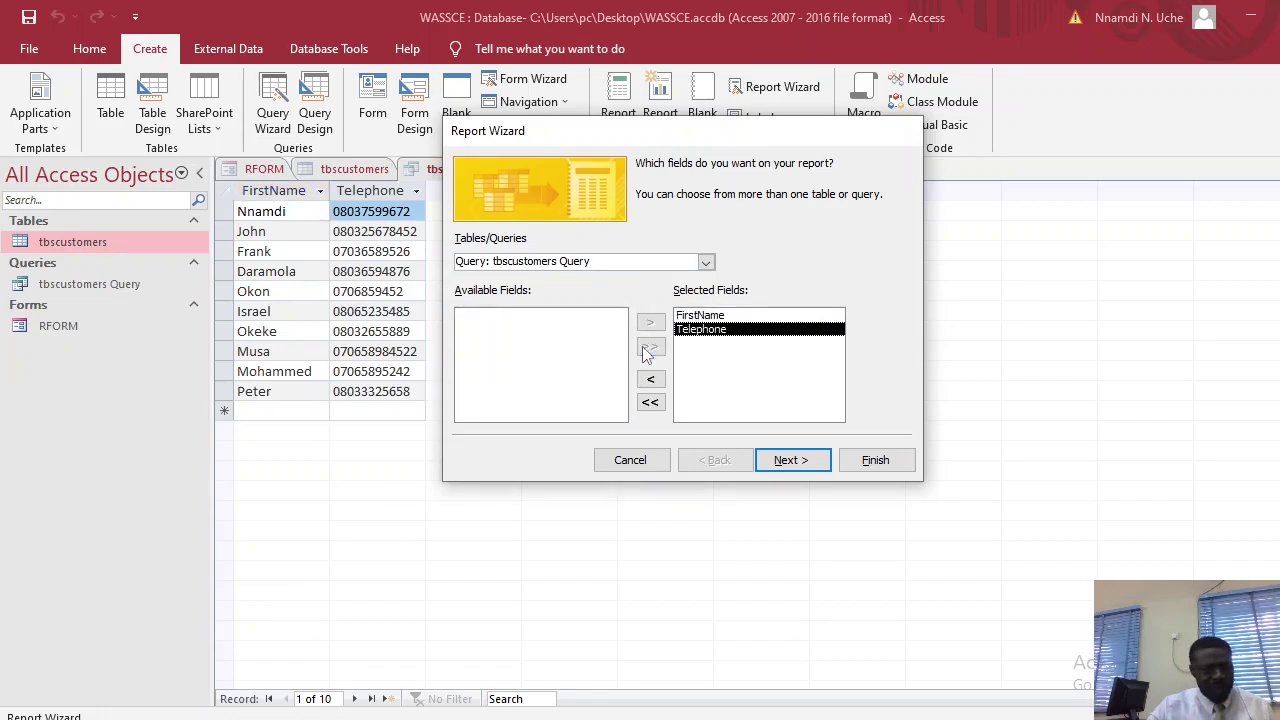
click(801, 463)
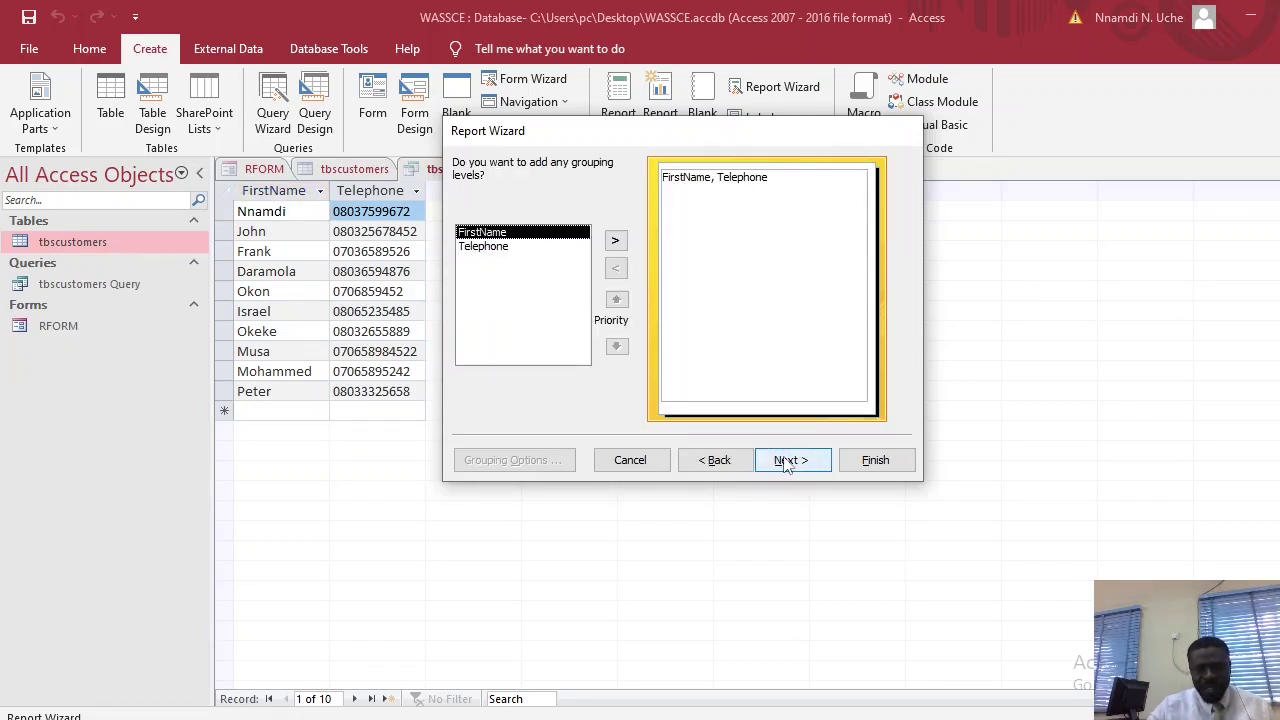
click(785, 464)
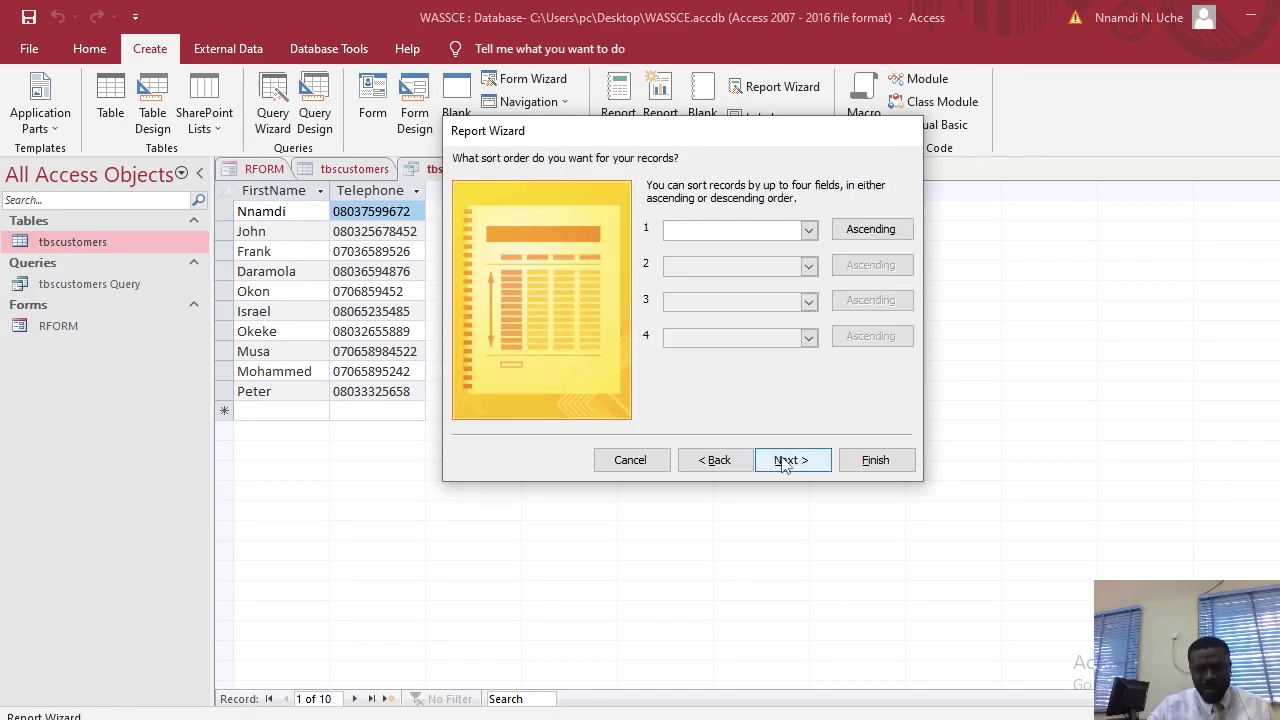
click(785, 464)
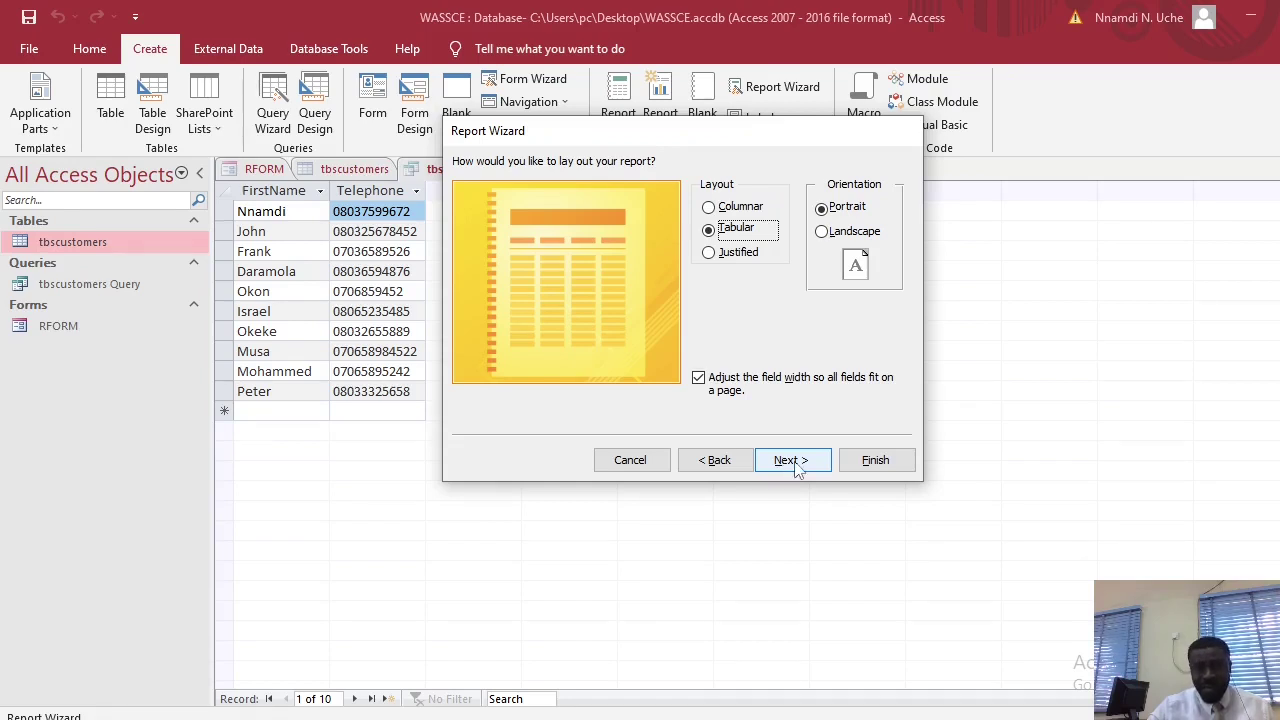
click(797, 464)
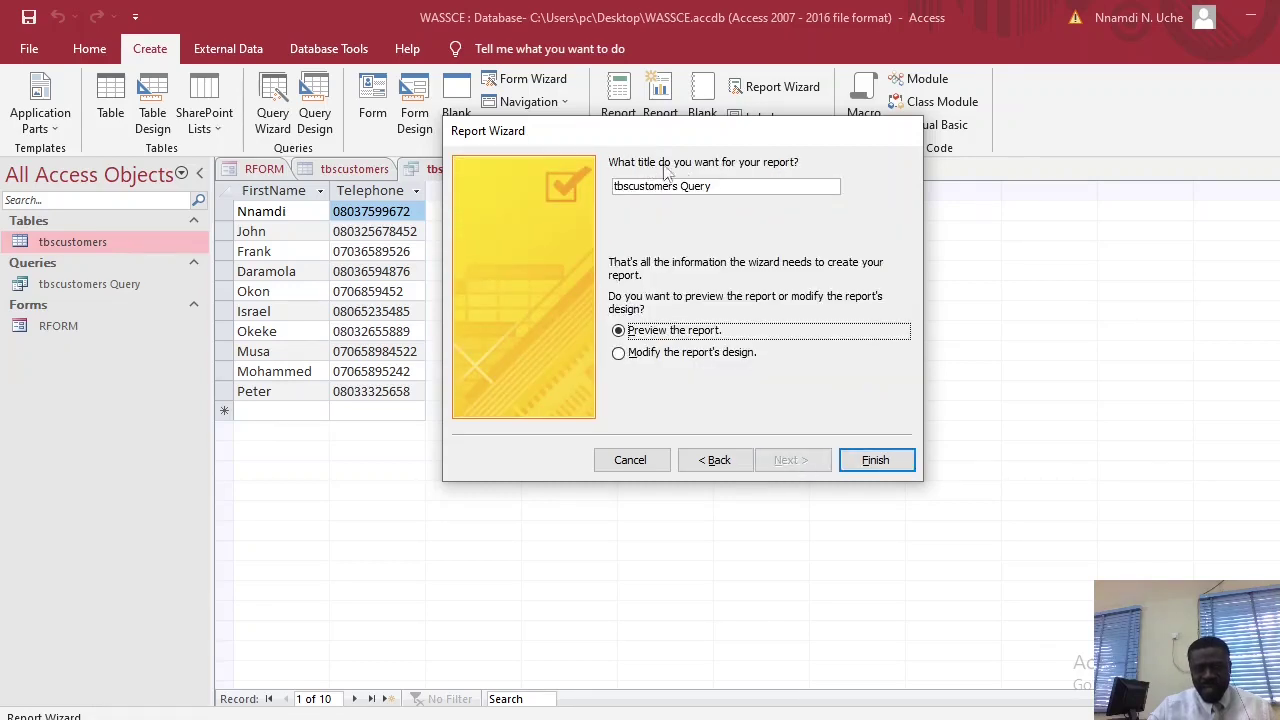
click(717, 187)
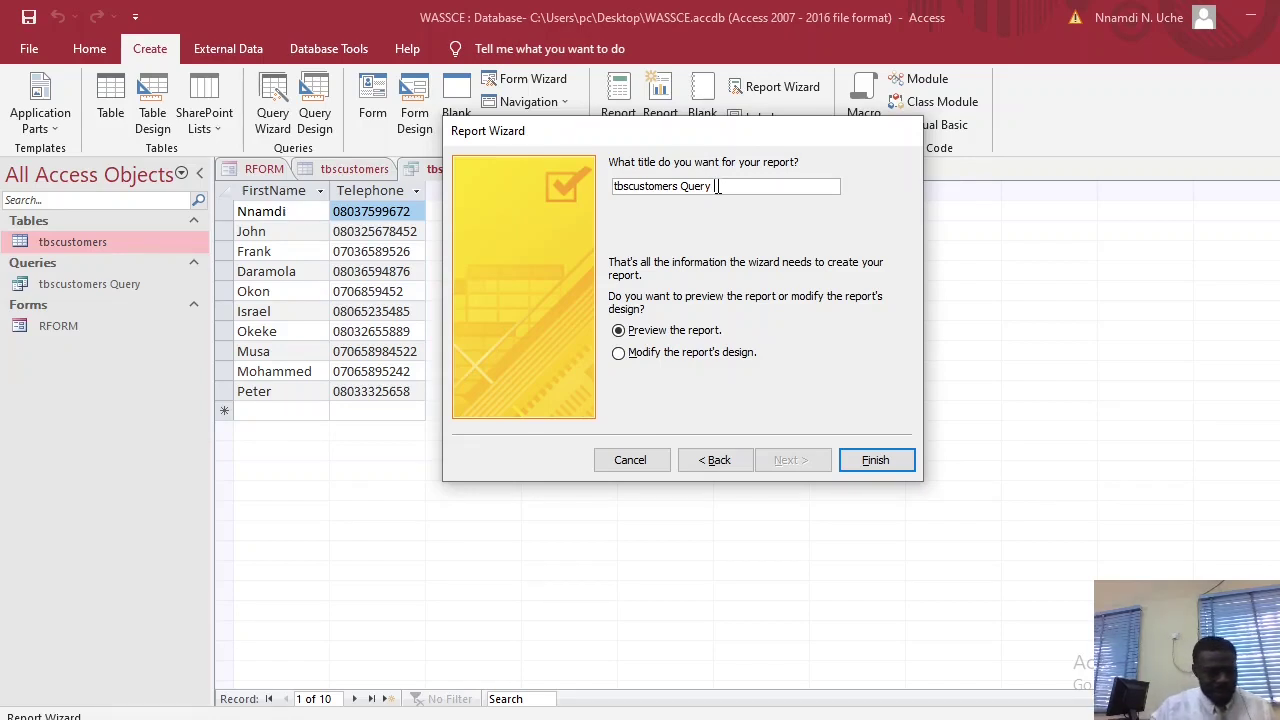
text(Report)
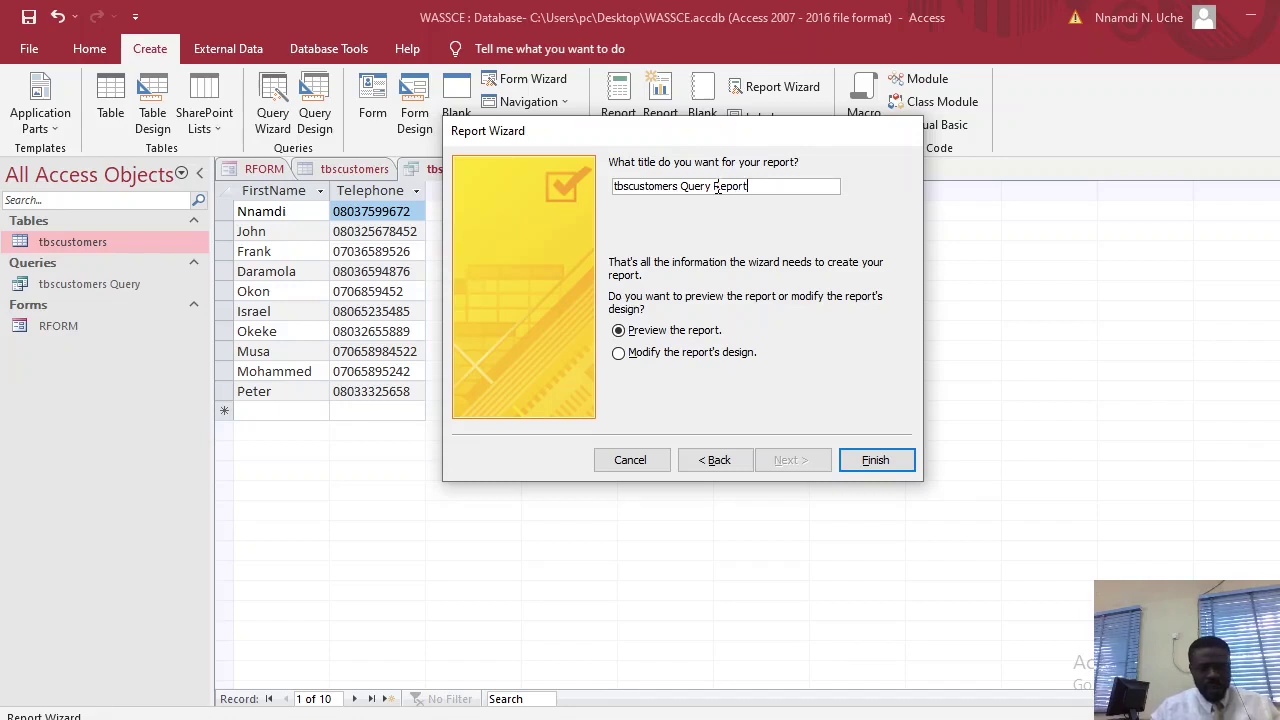
click(711, 187)
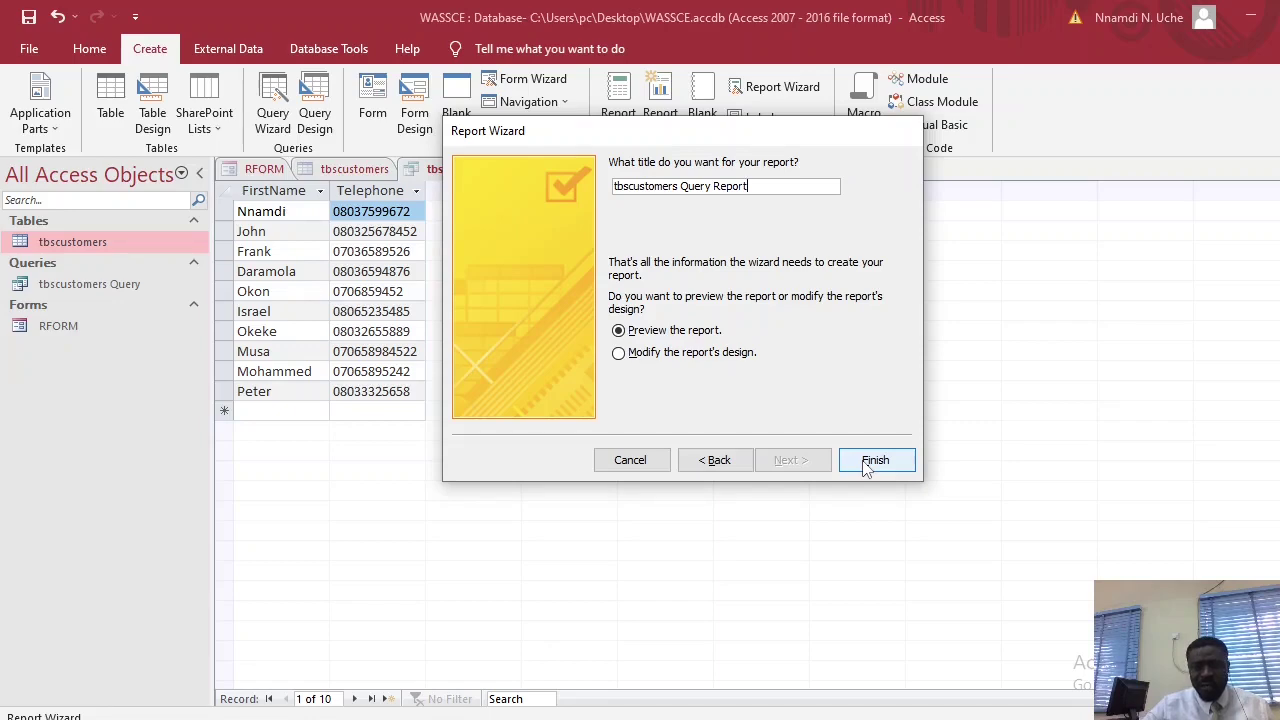
click(872, 461)
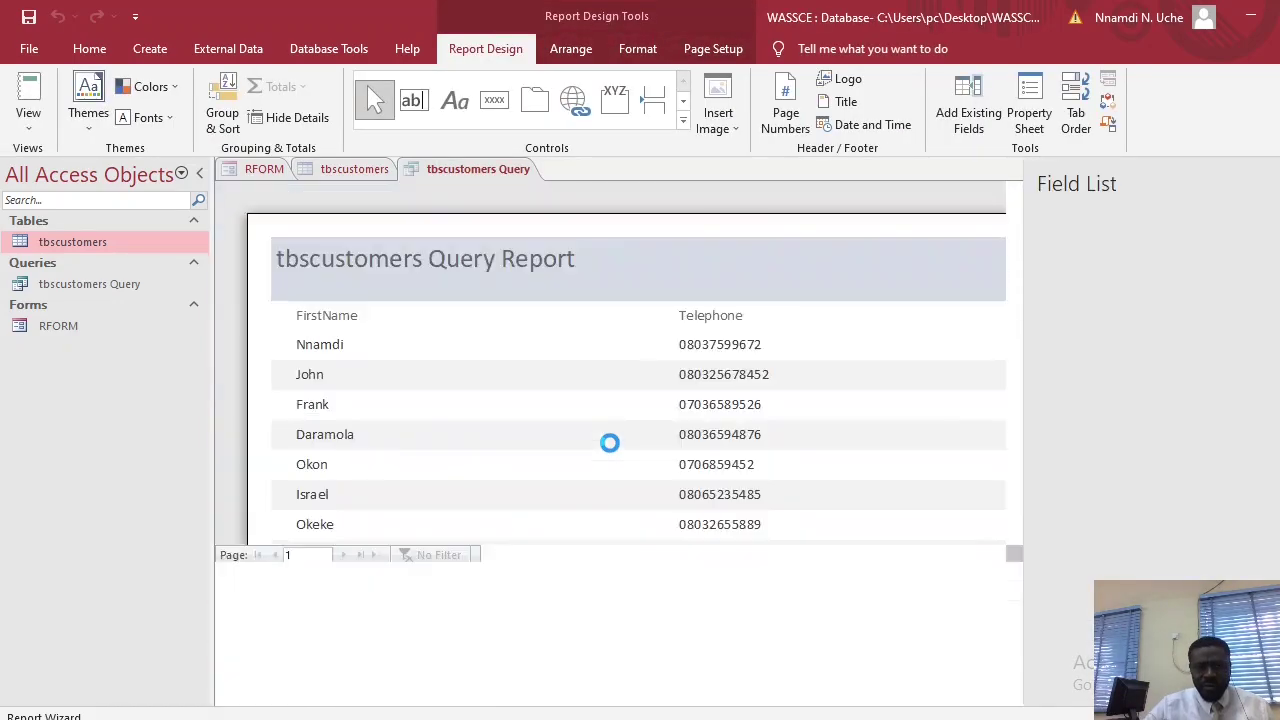
Step: Zoom the report's print preview out and back in, then switch it to Layout View
scroll(617, 450, down, 5)
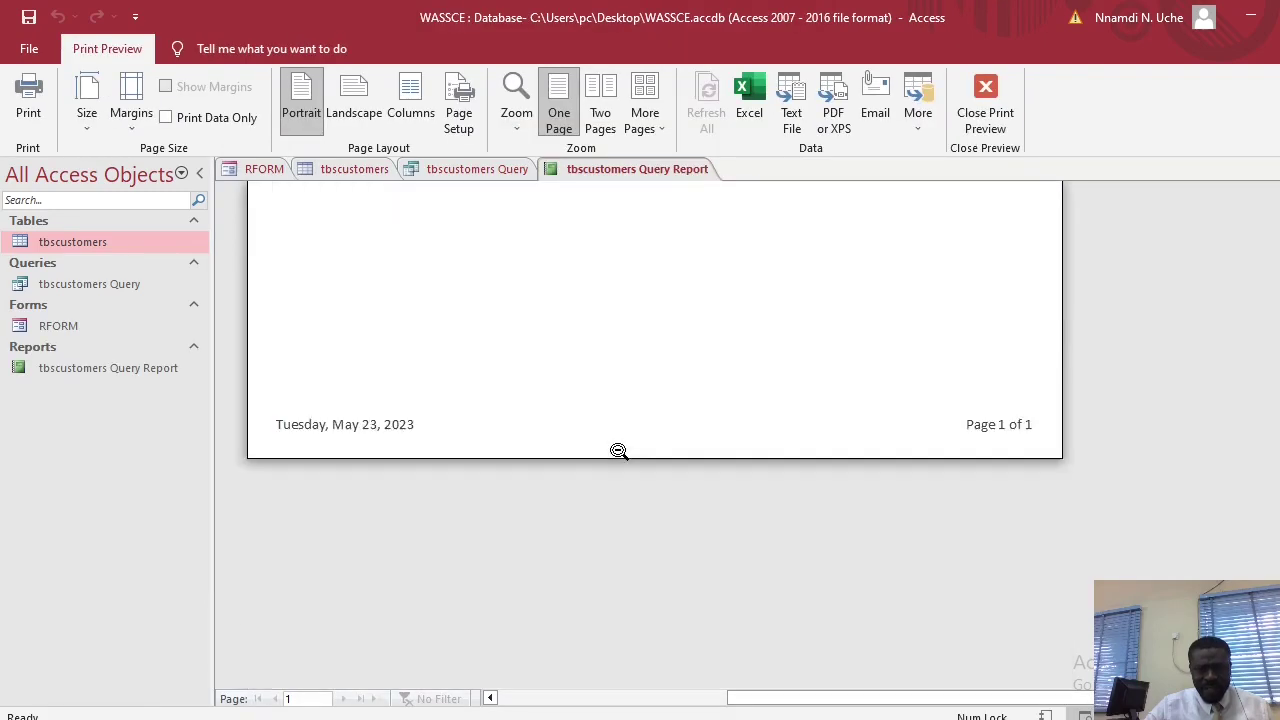
scroll(617, 450, up, 4)
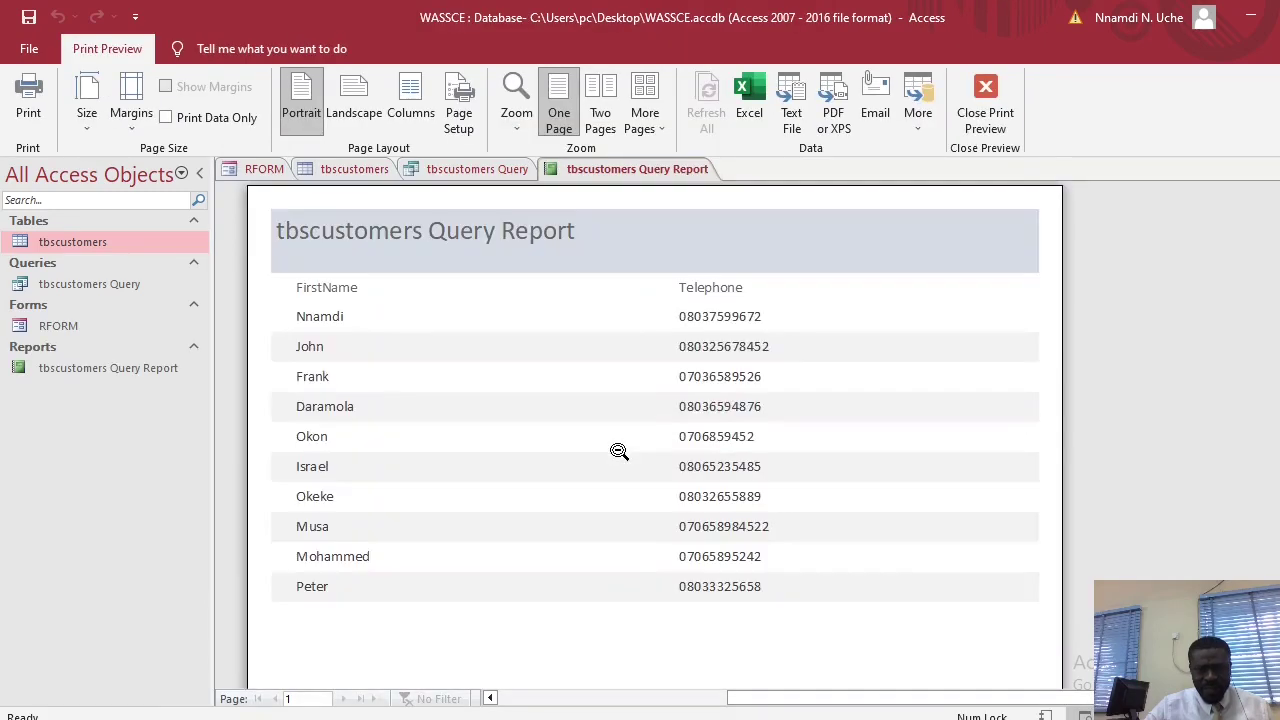
click(444, 241)
click(720, 221)
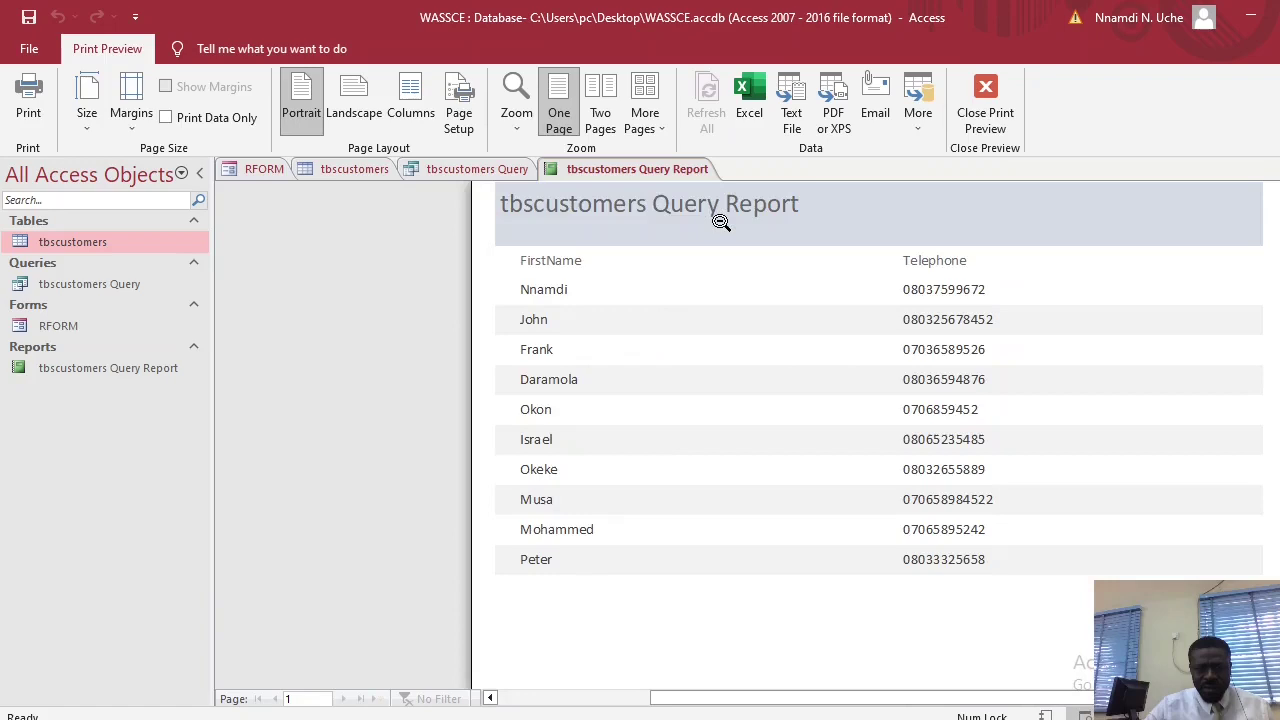
right_click(620, 170)
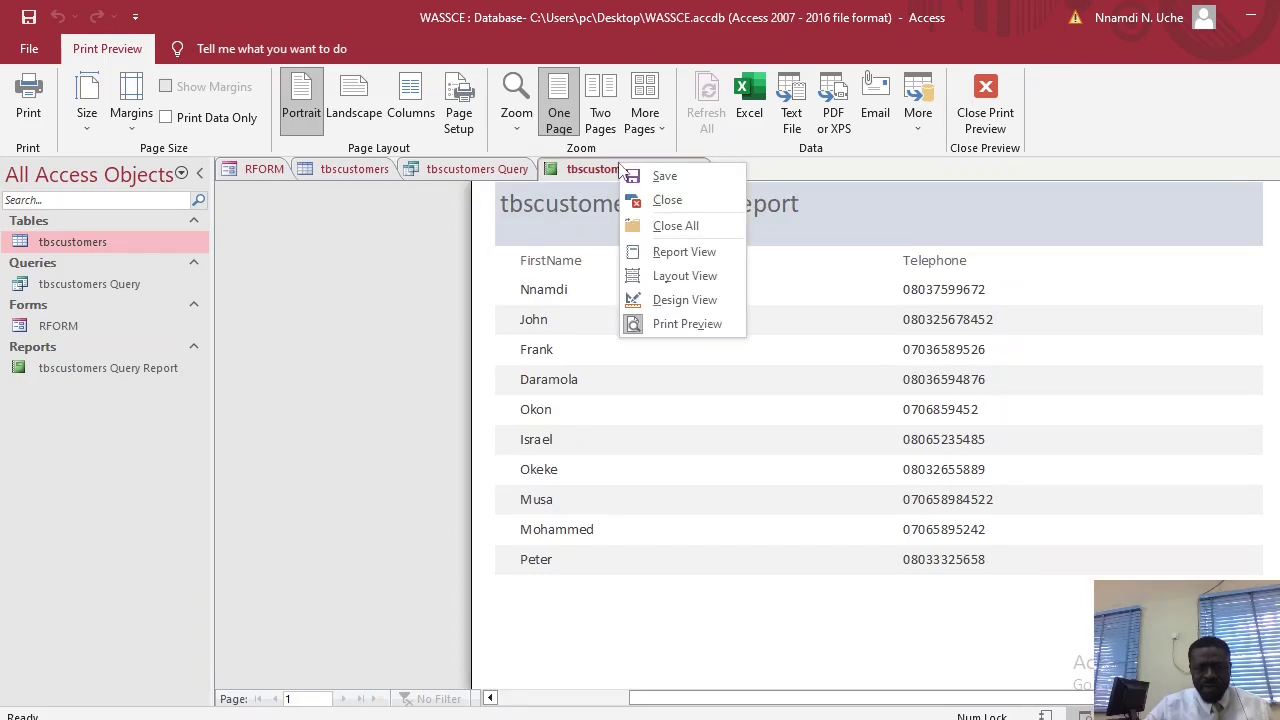
click(677, 272)
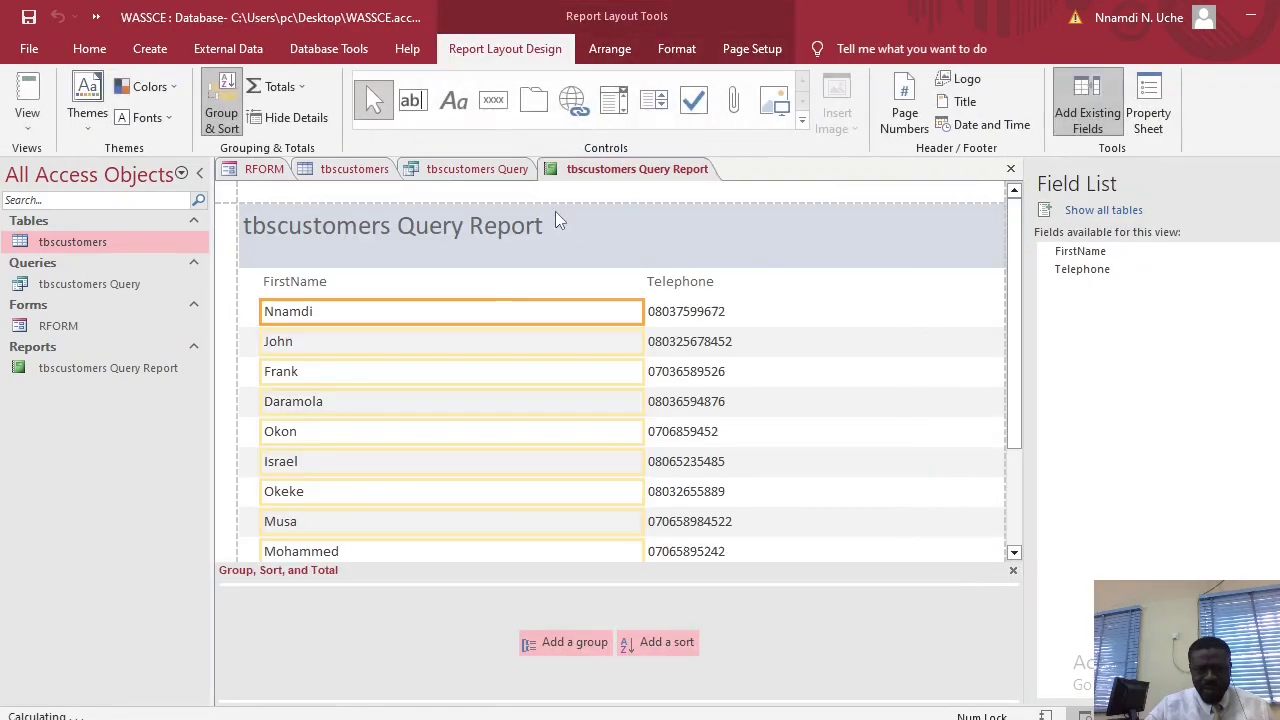
Step: Retitle the report heading from 'tbscustomers Query Report' to 'Customers Telephone', then show the exam PDF
click(335, 227)
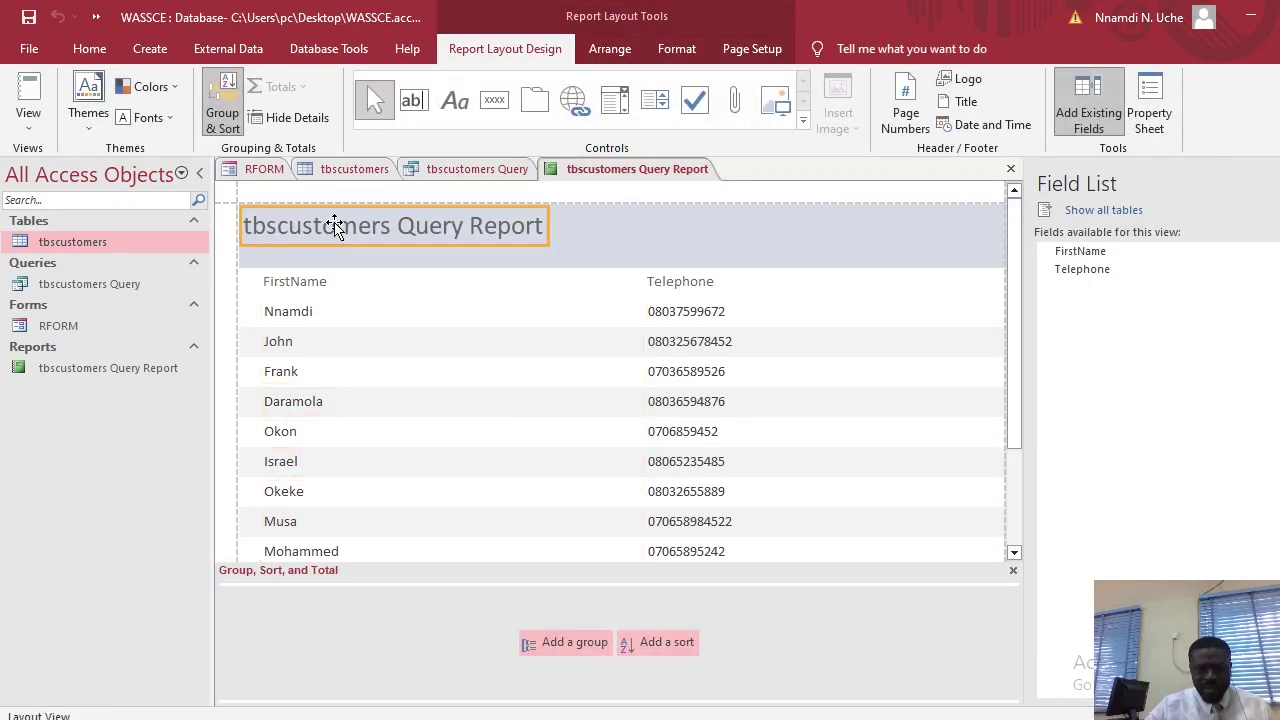
double_click(335, 227)
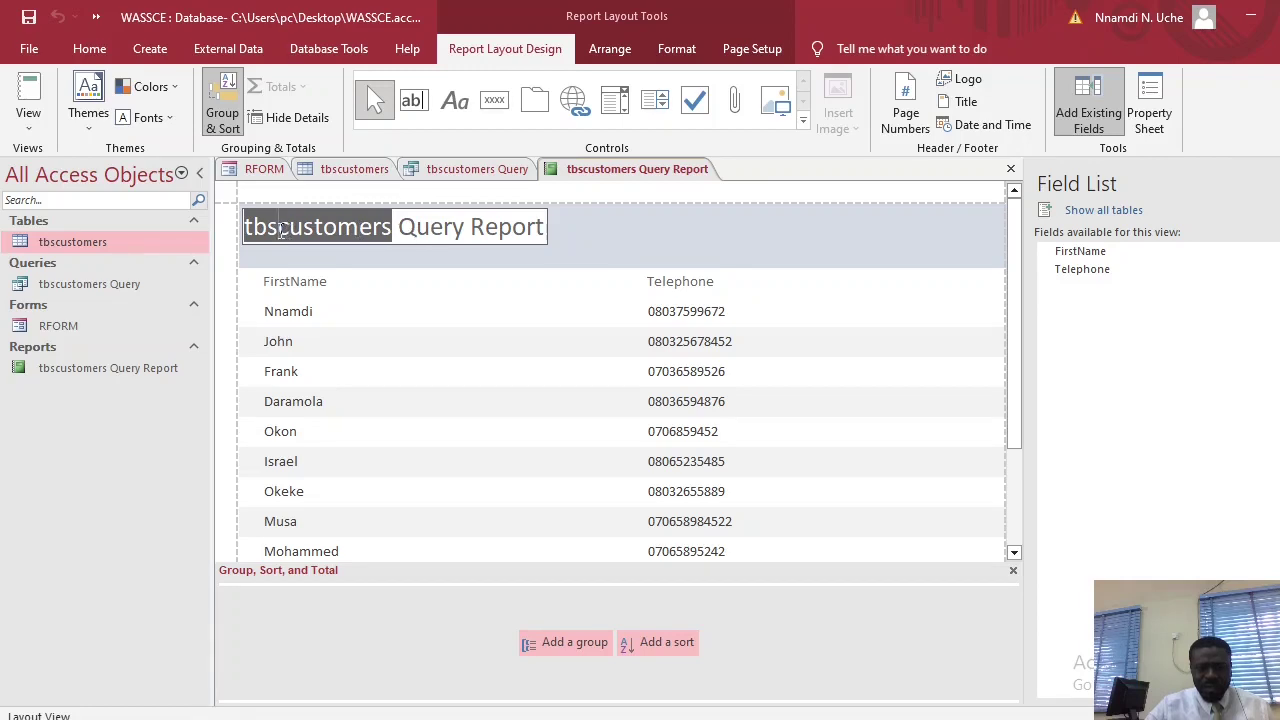
click(281, 231)
key(shift+Home)
key(BackSpace)
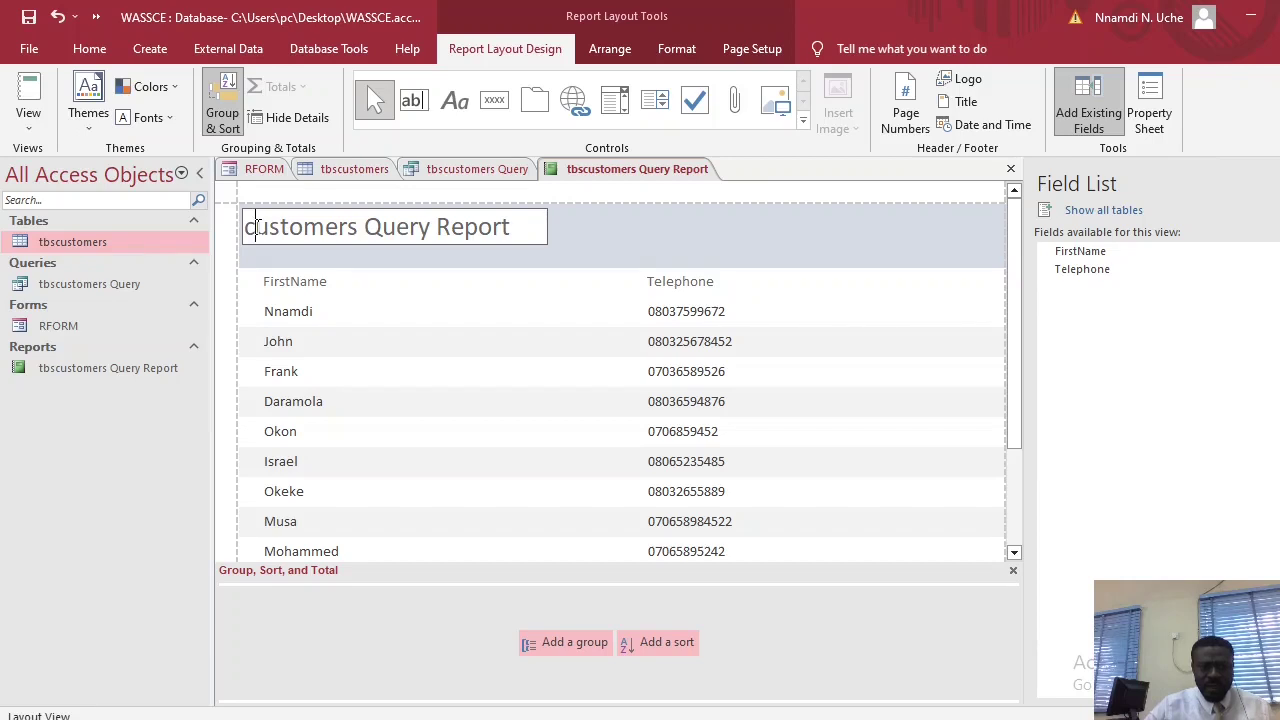
key(Delete)
text(C)
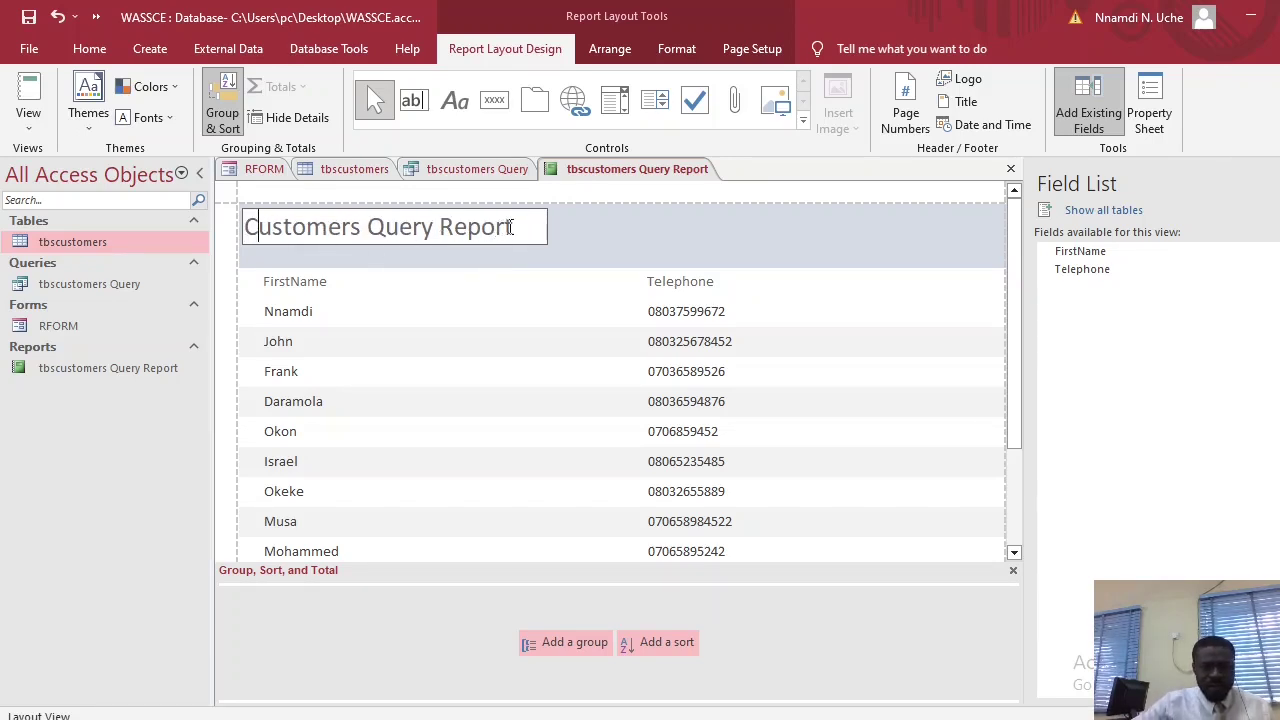
drag(515, 227, 366, 220)
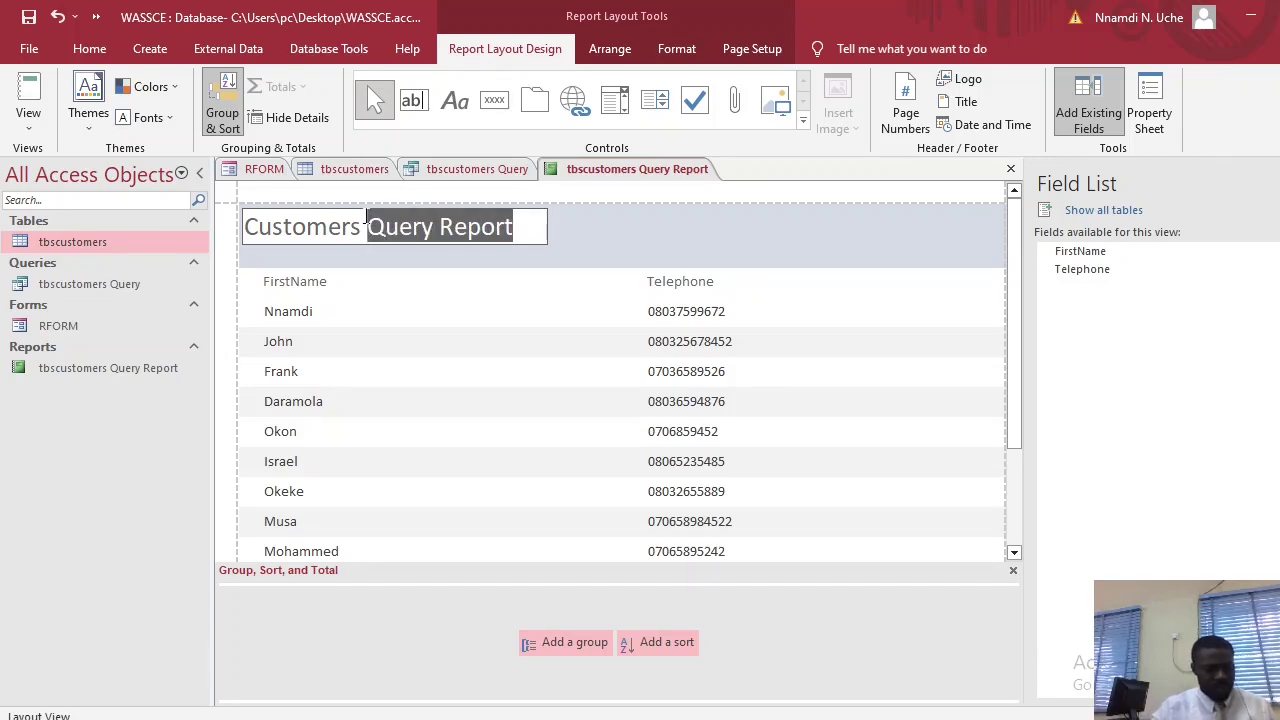
text(Telephom)
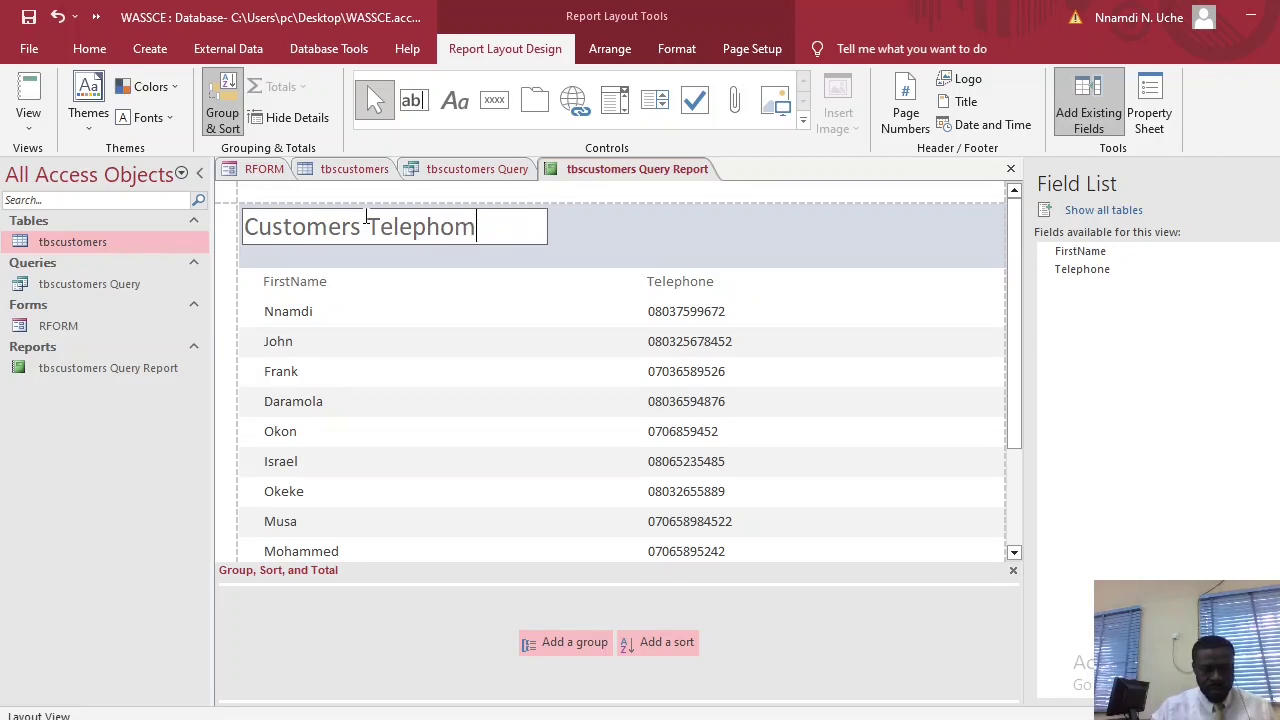
key(BackSpace)
text(ne)
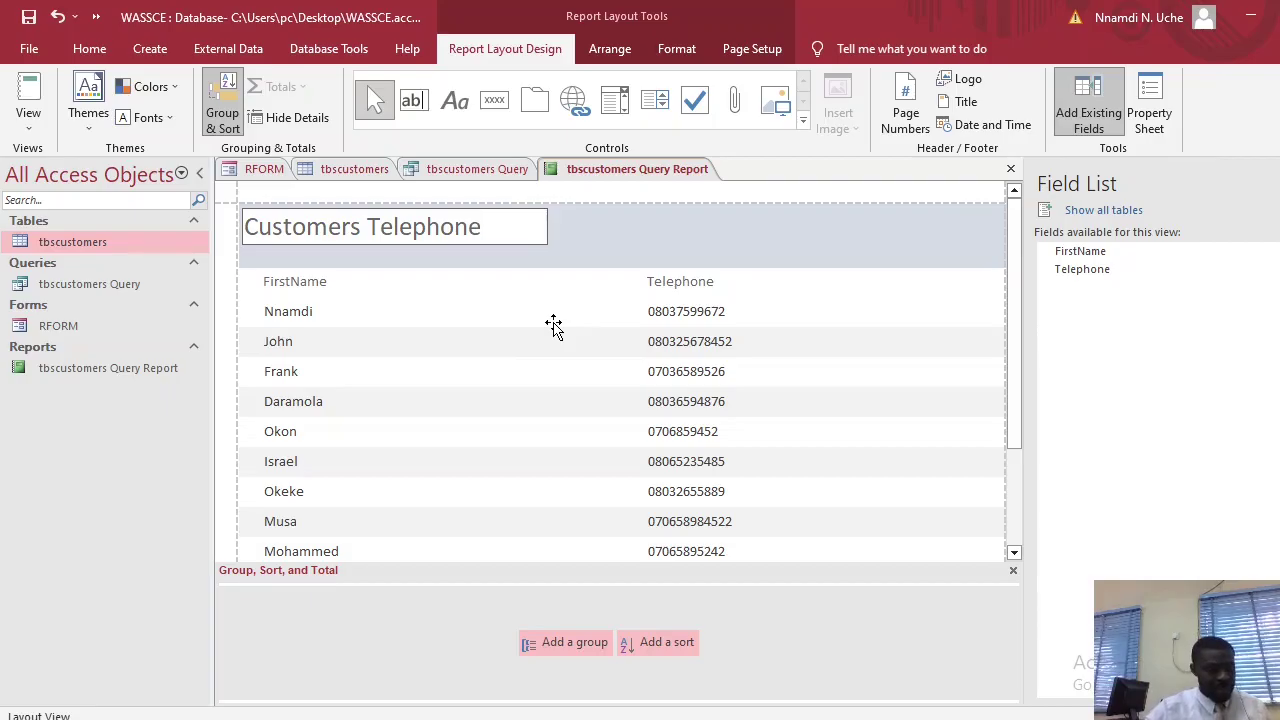
key(alt+Tab)
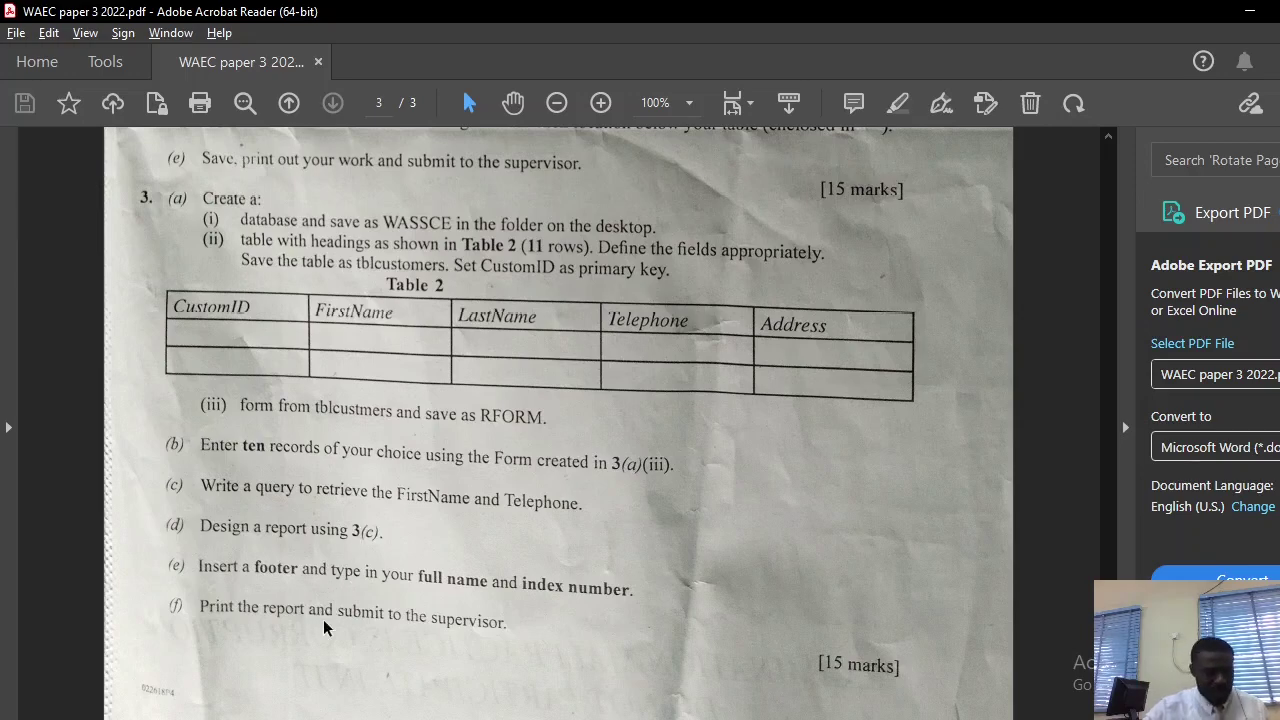
Step: Switch from the exam paper back to the Customers Telephone report in Access
key(alt+Tab)
Step: Scroll through the report and compare it with the tbscustomers table data
scroll(400, 426, down, 1)
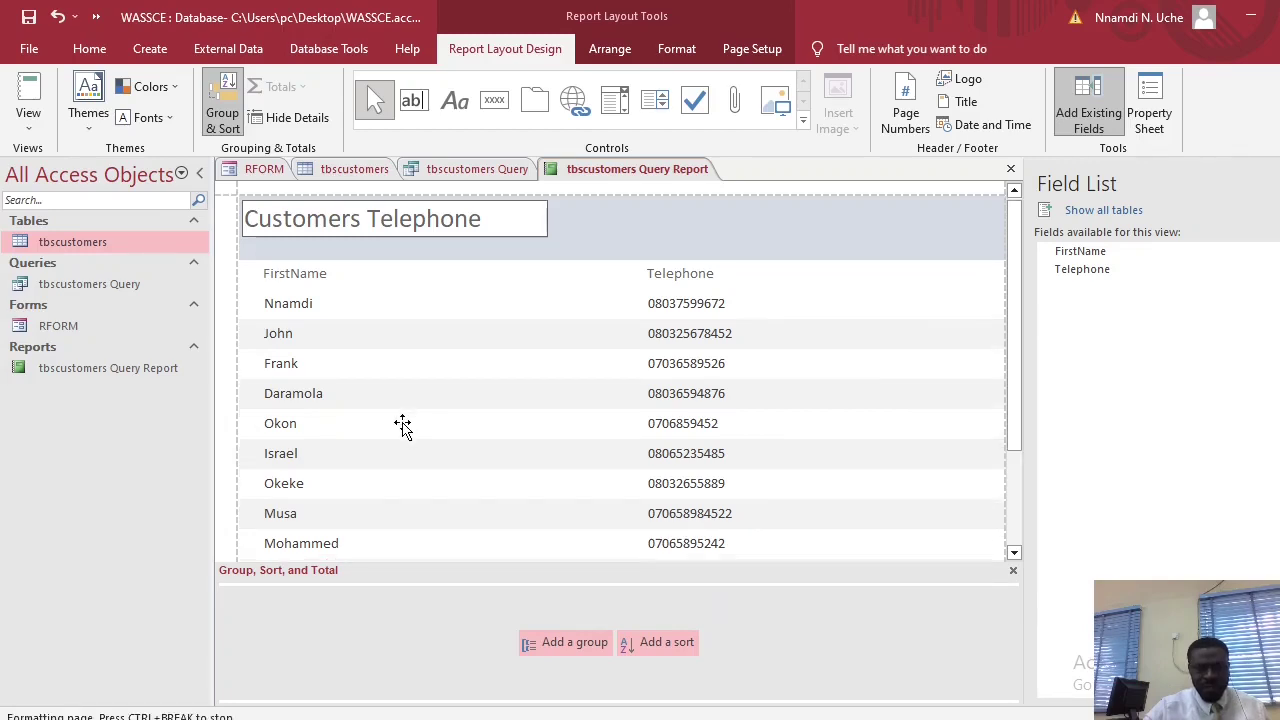
scroll(402, 426, down, 1)
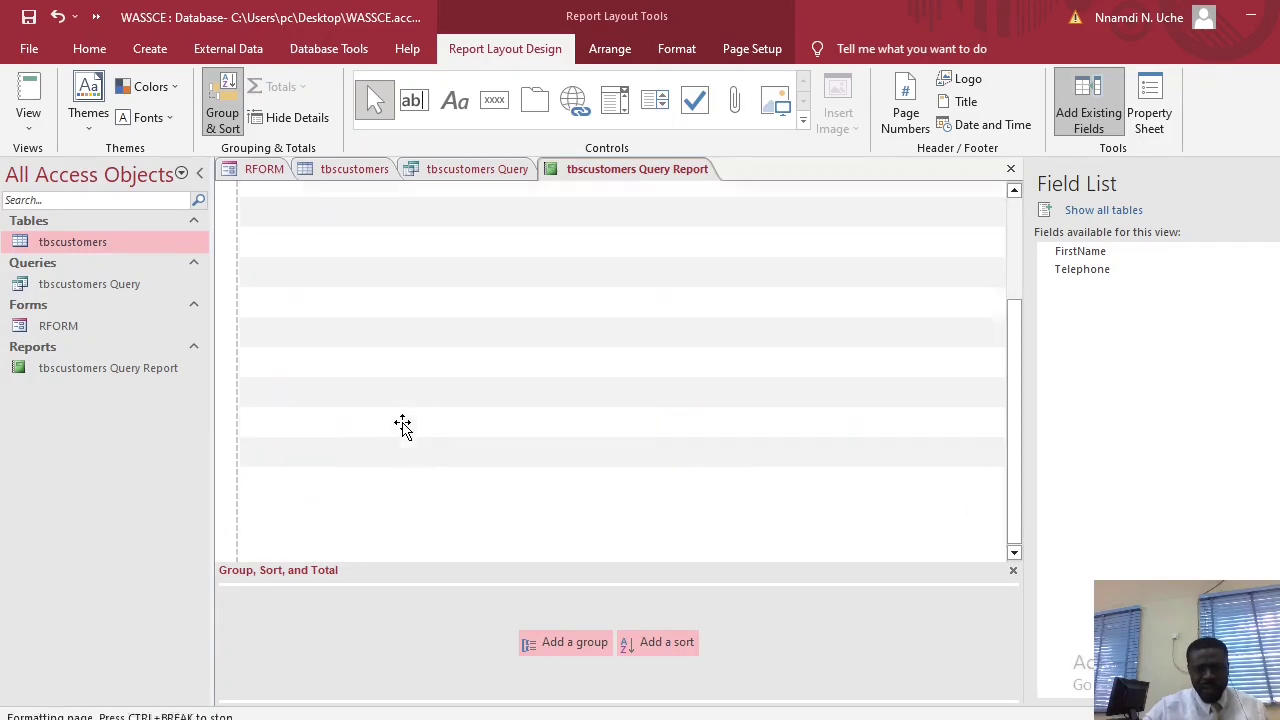
scroll(402, 426, up, 1)
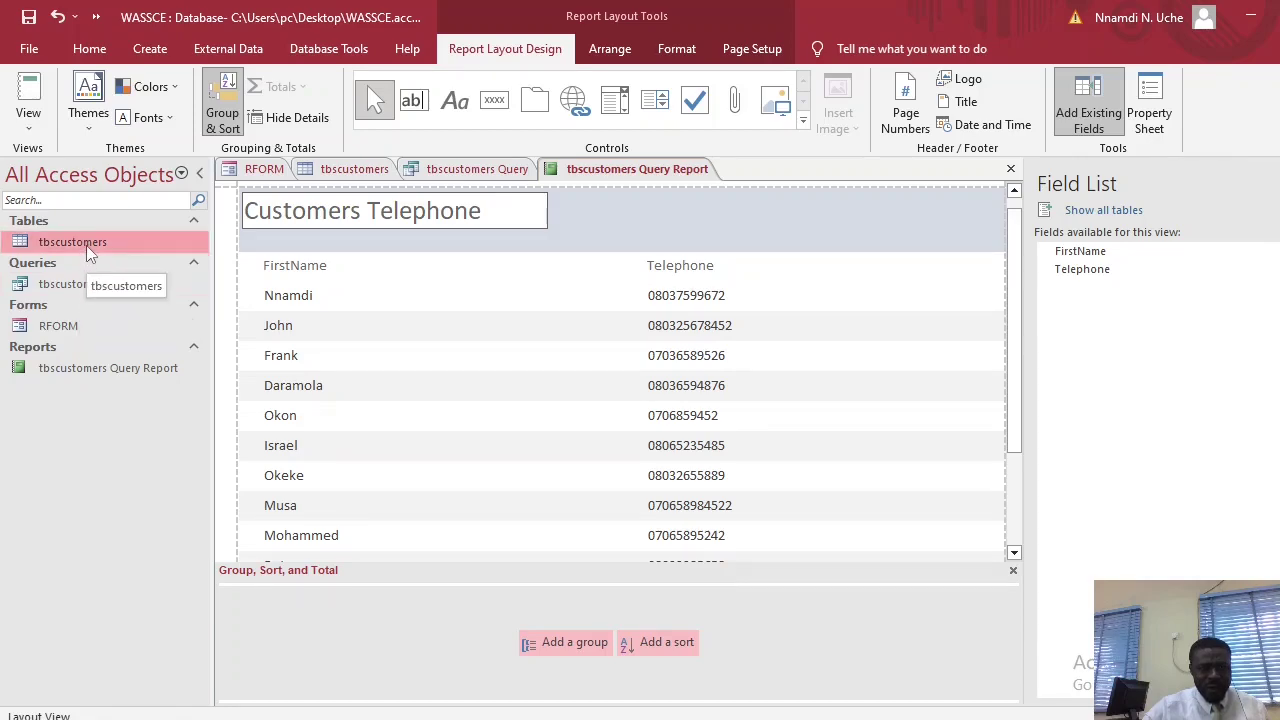
click(352, 170)
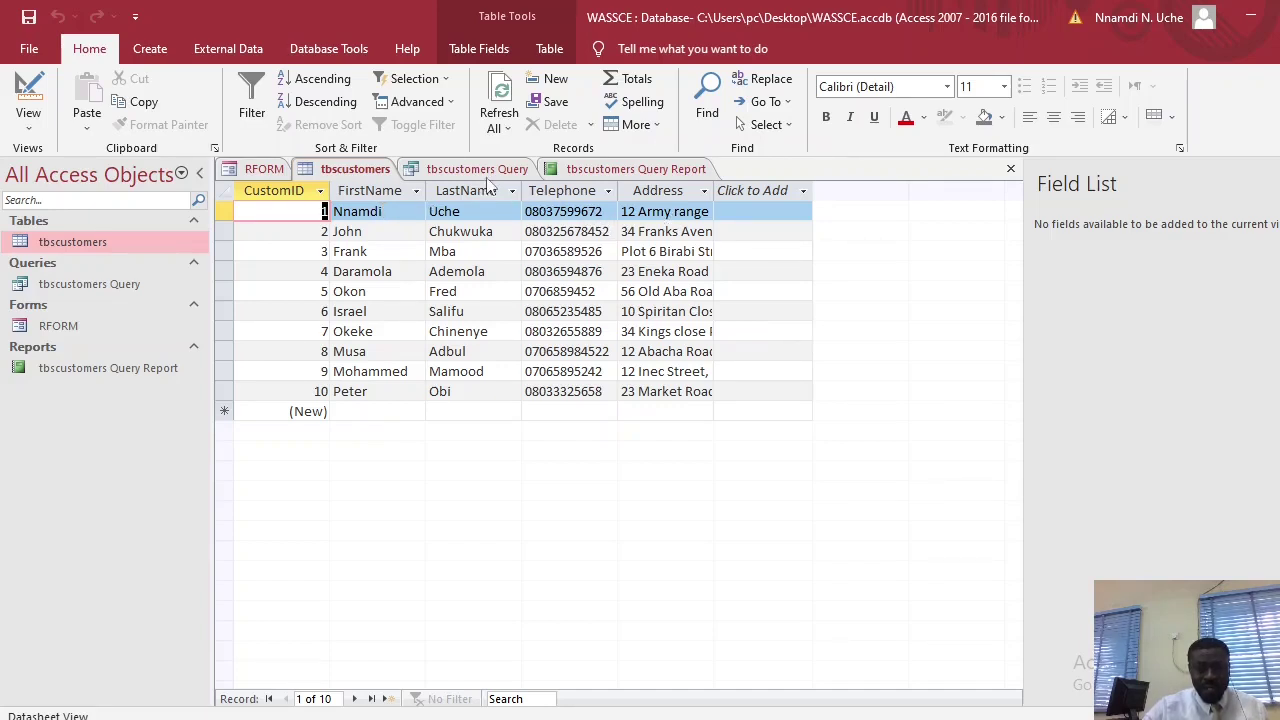
click(607, 172)
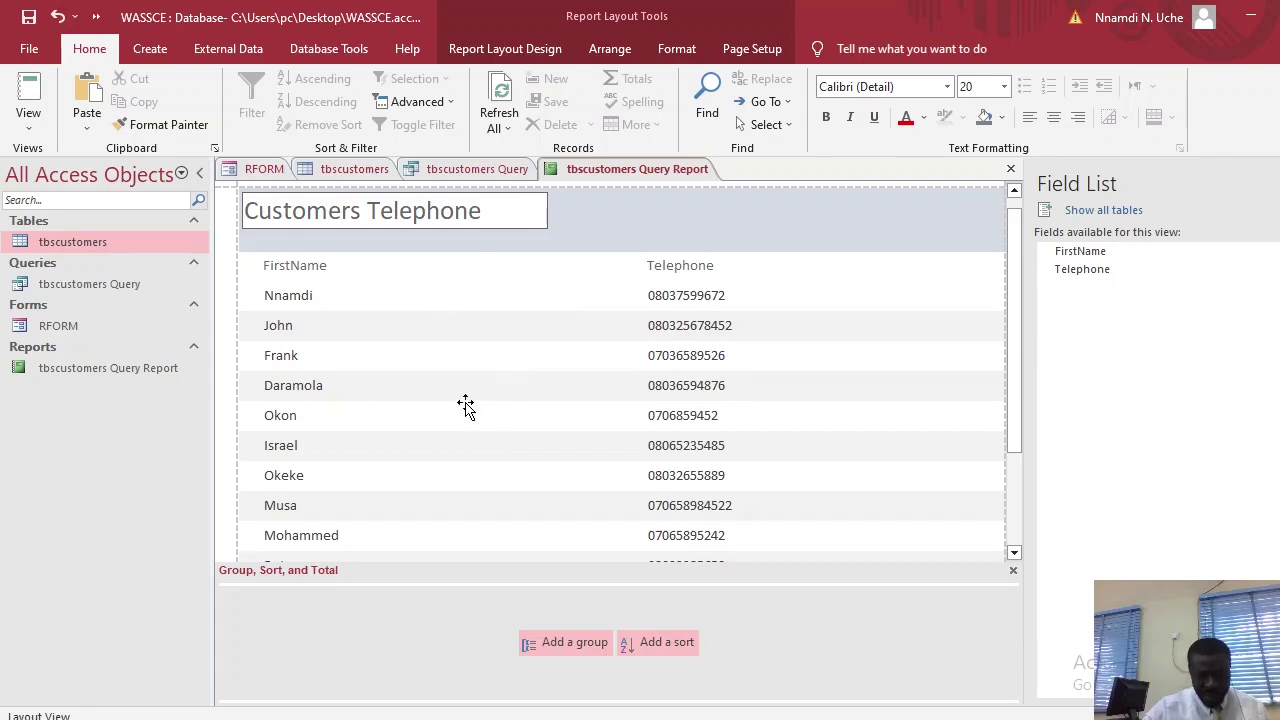
Step: Review the Customers Telephone report again and bring up its view options menu
scroll(465, 405, down, 3)
scroll(465, 405, down, 1)
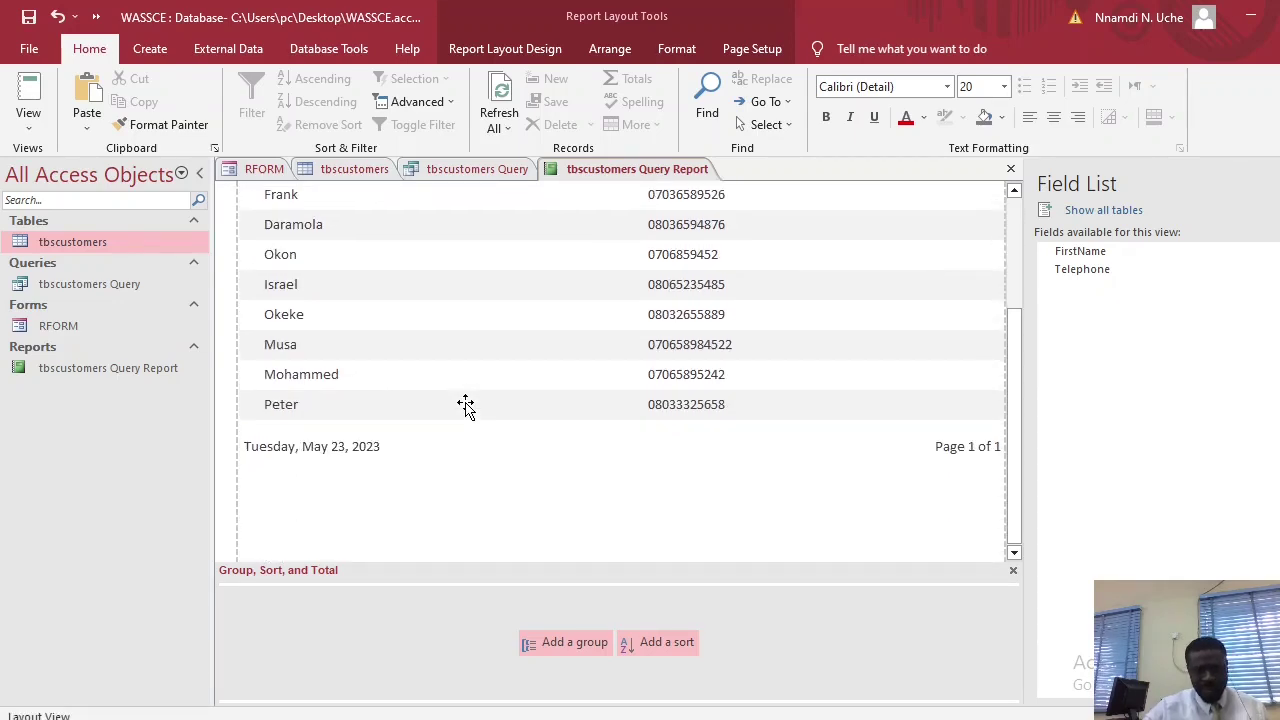
scroll(465, 405, up, 2)
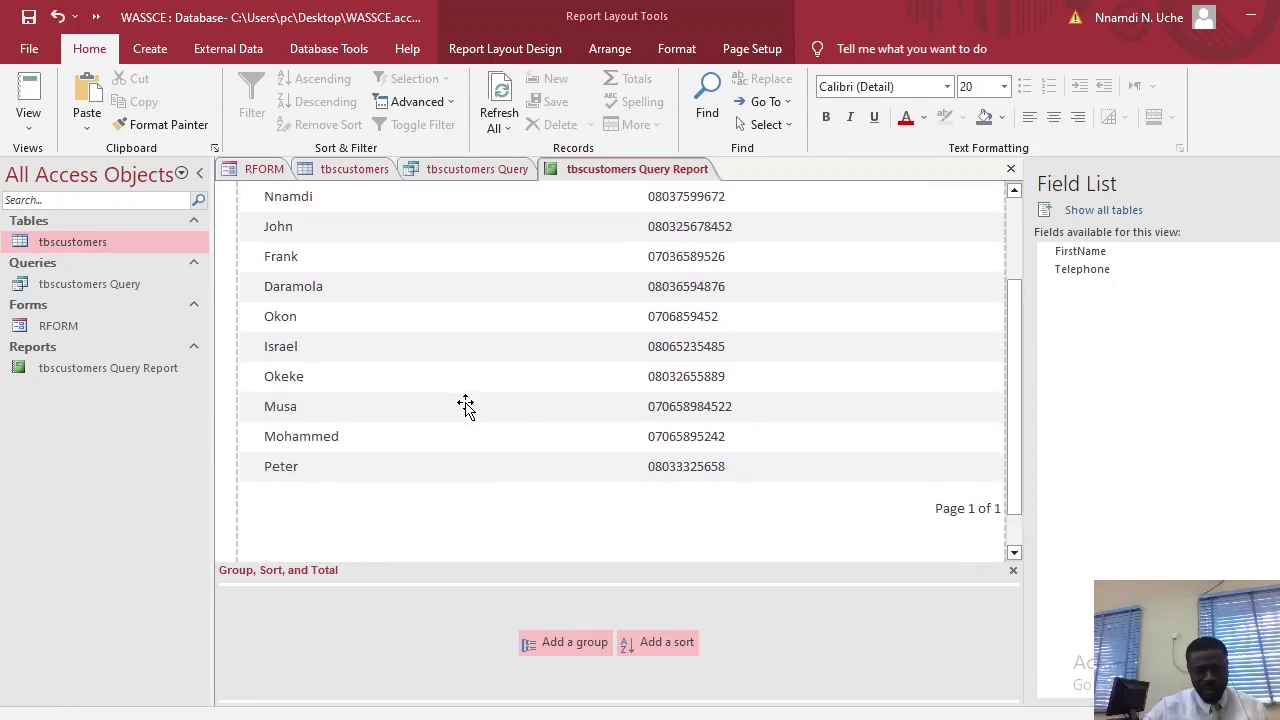
scroll(465, 405, up, 1)
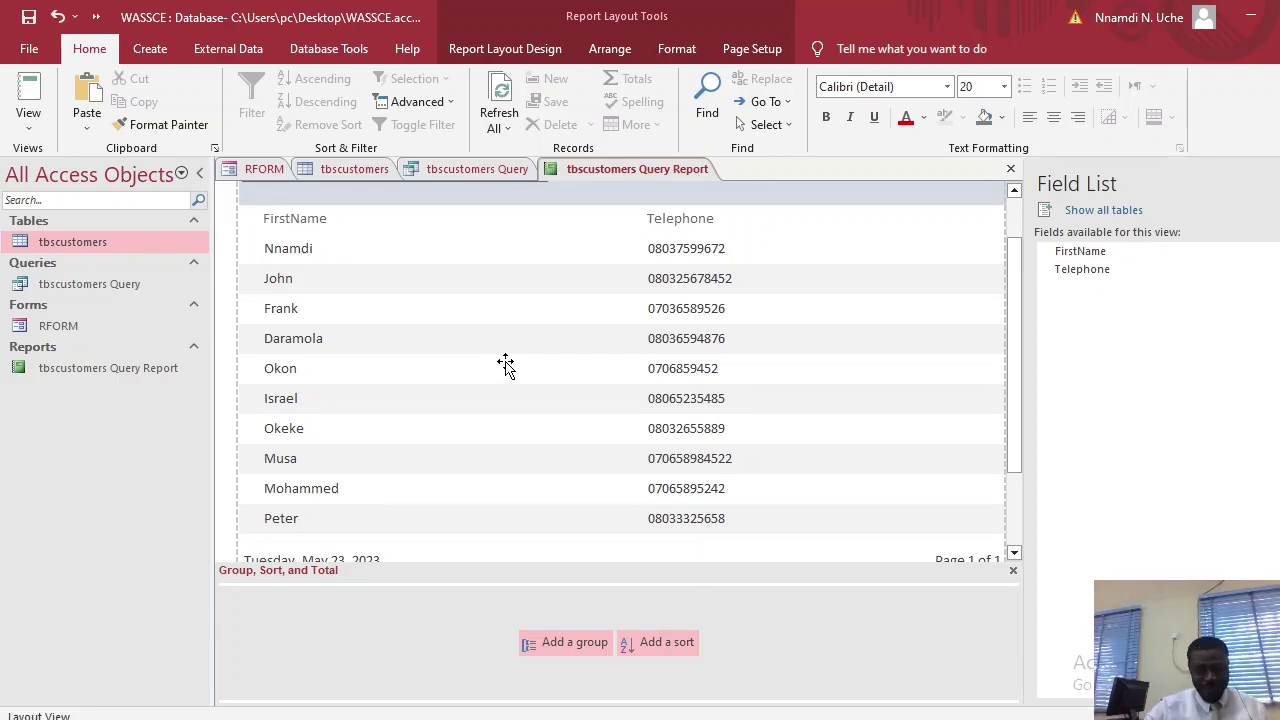
scroll(489, 442, down, 1)
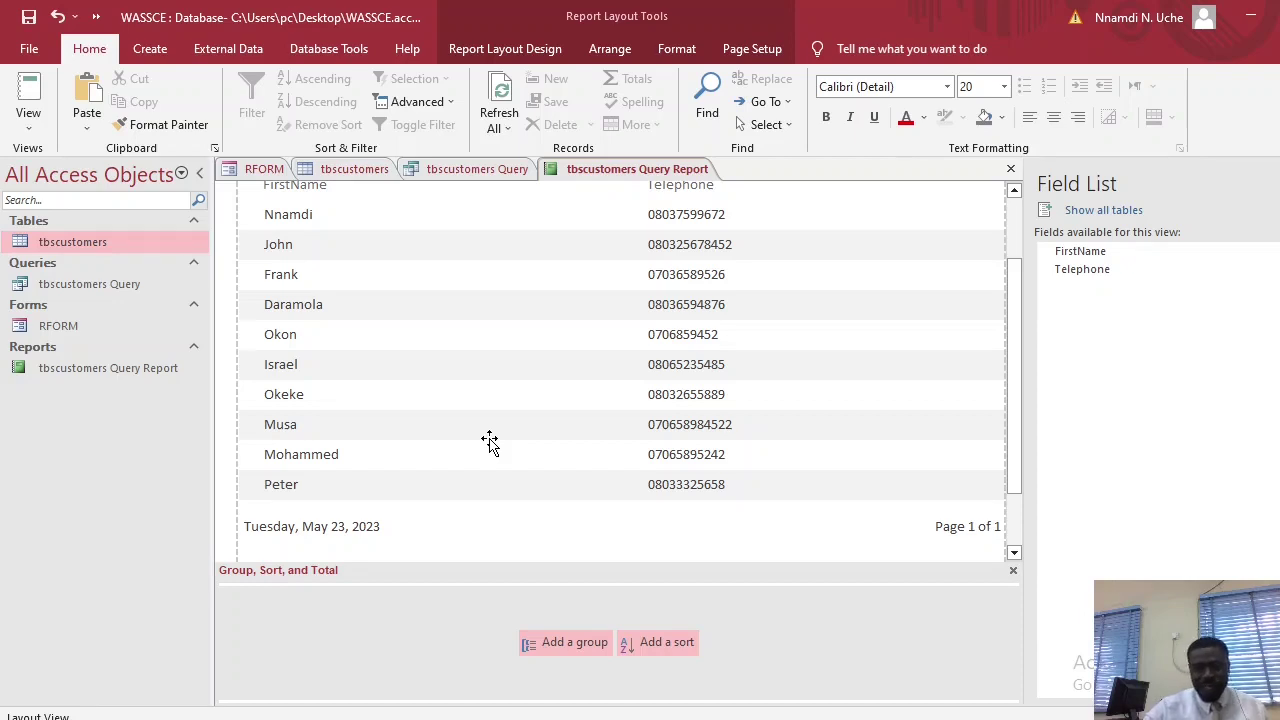
click(589, 177)
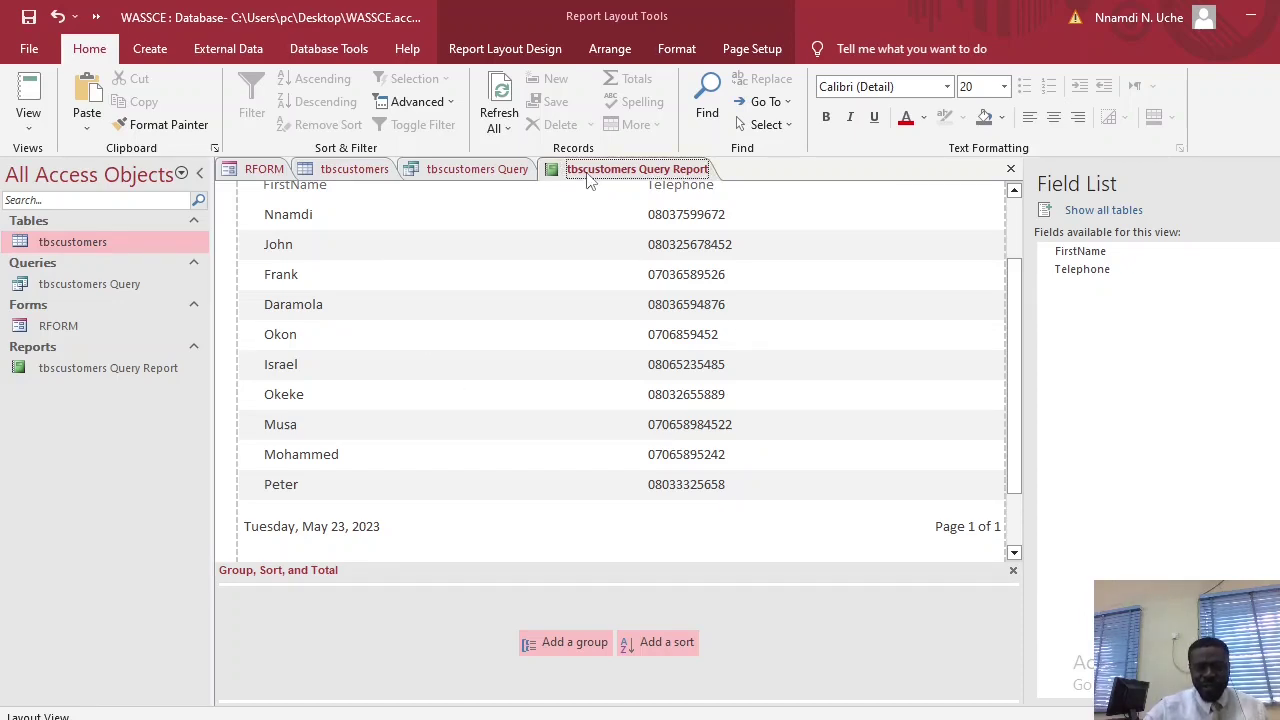
right_click(589, 177)
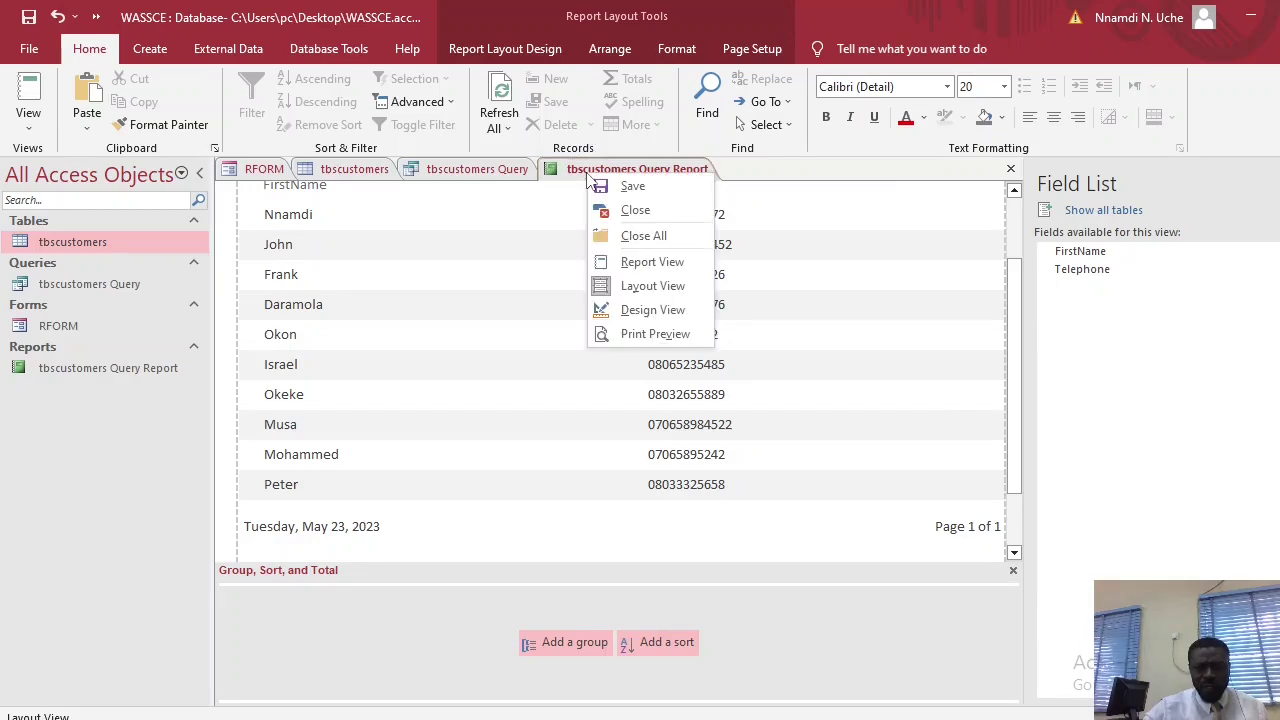
Step: Switch the report to Design View and enlarge the report footer
click(636, 311)
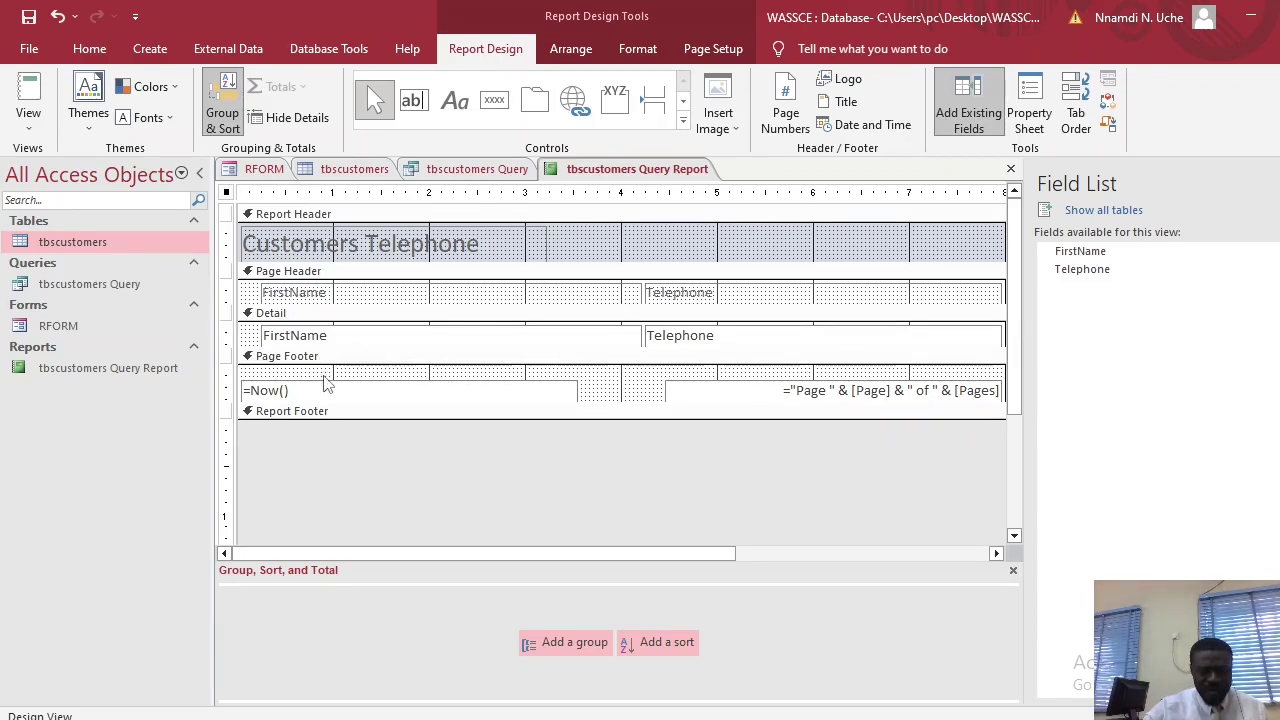
click(325, 383)
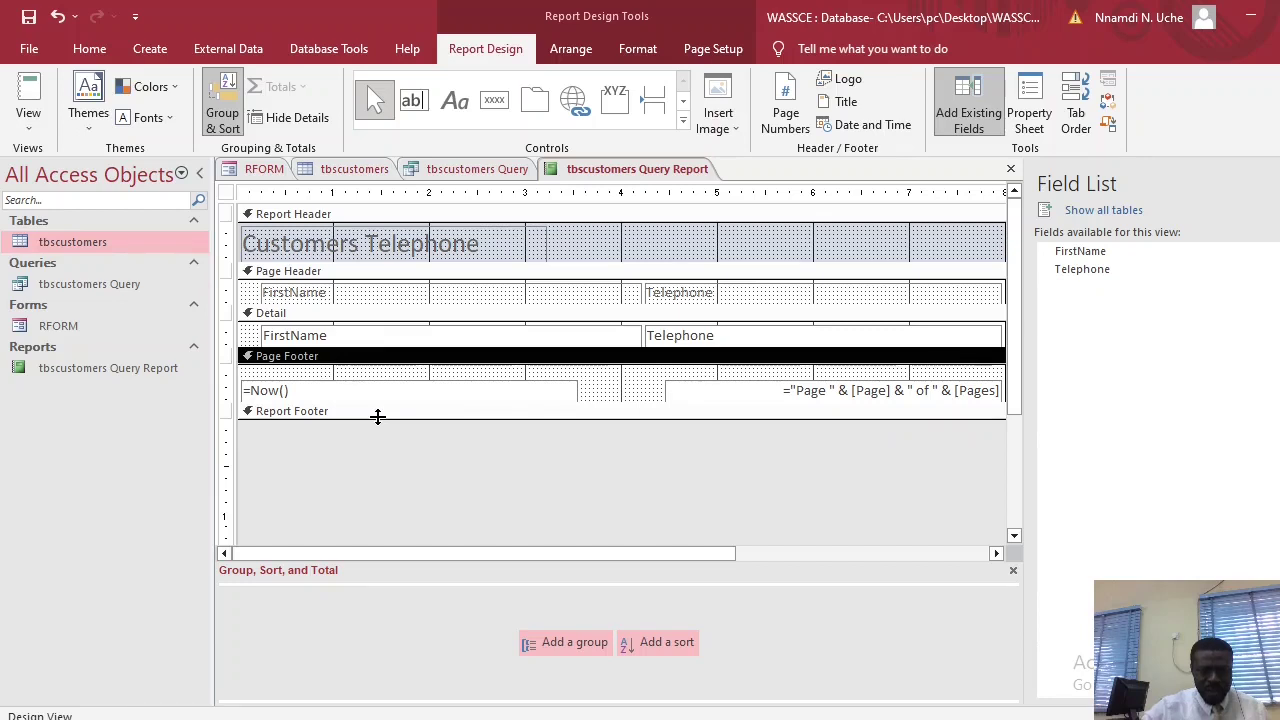
drag(377, 417, 377, 437)
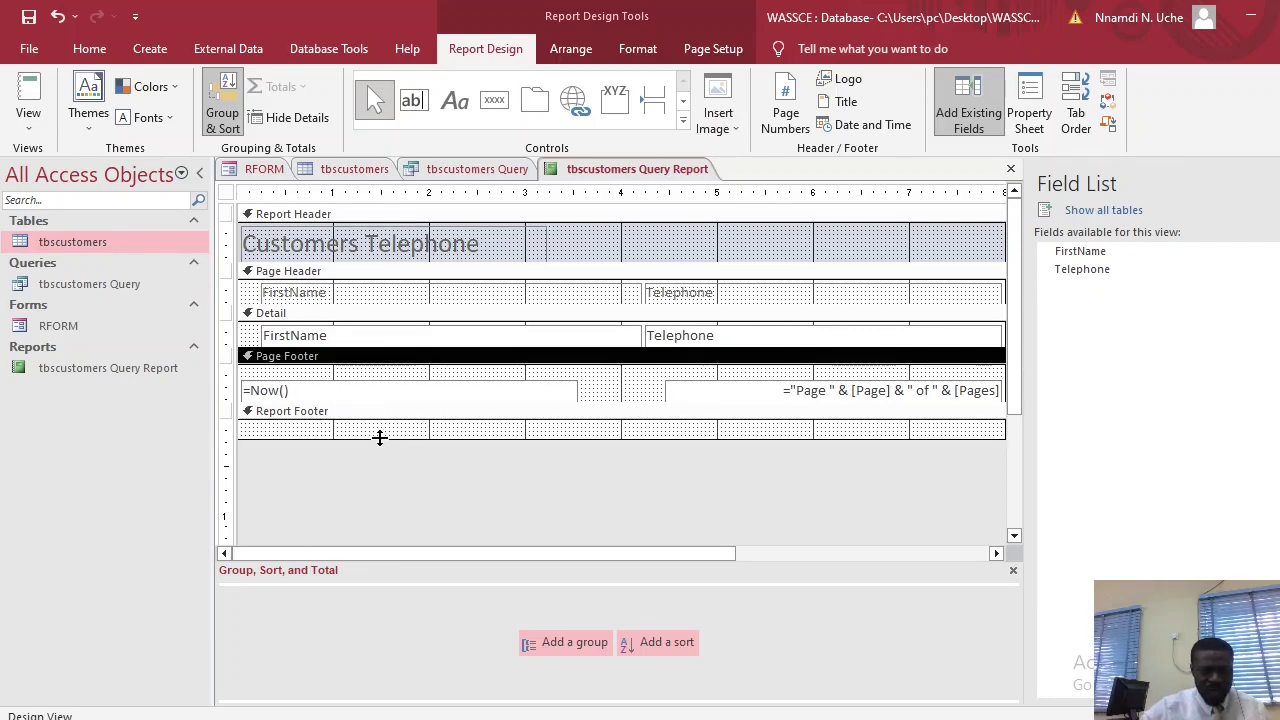
Step: Move the =Now() date box and the page-number box lower in the page footer
click(377, 384)
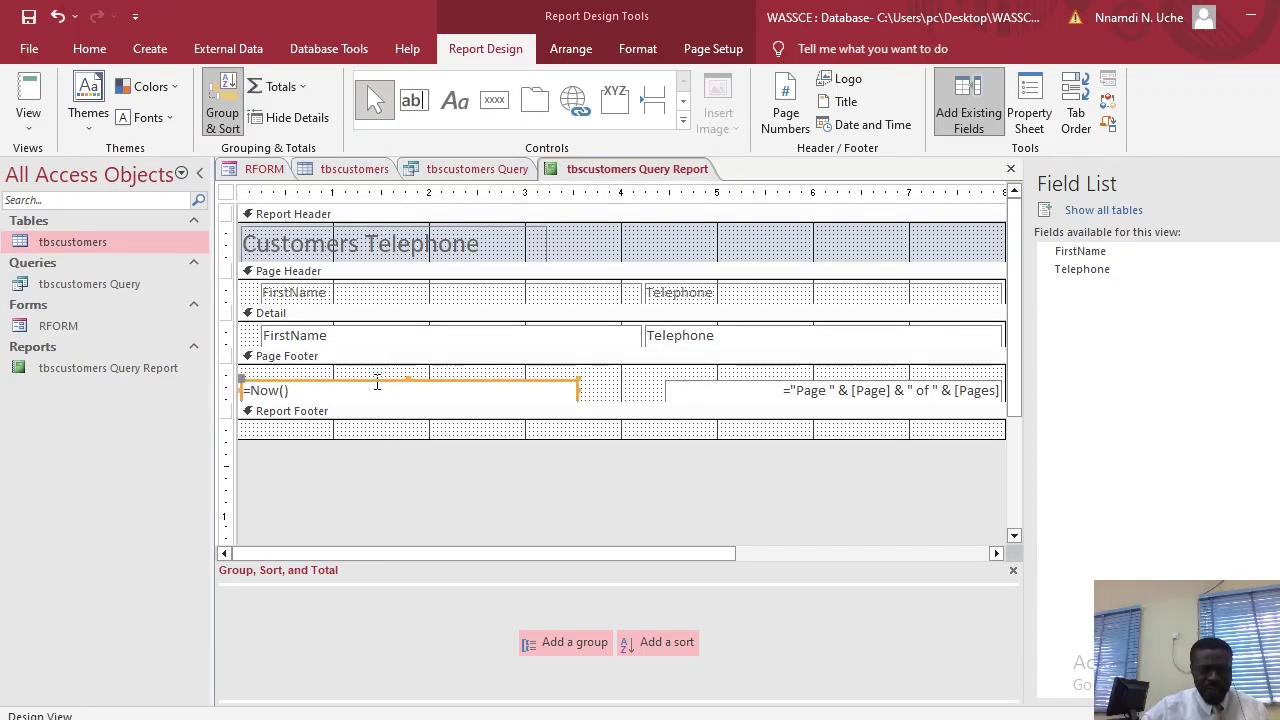
click(377, 384)
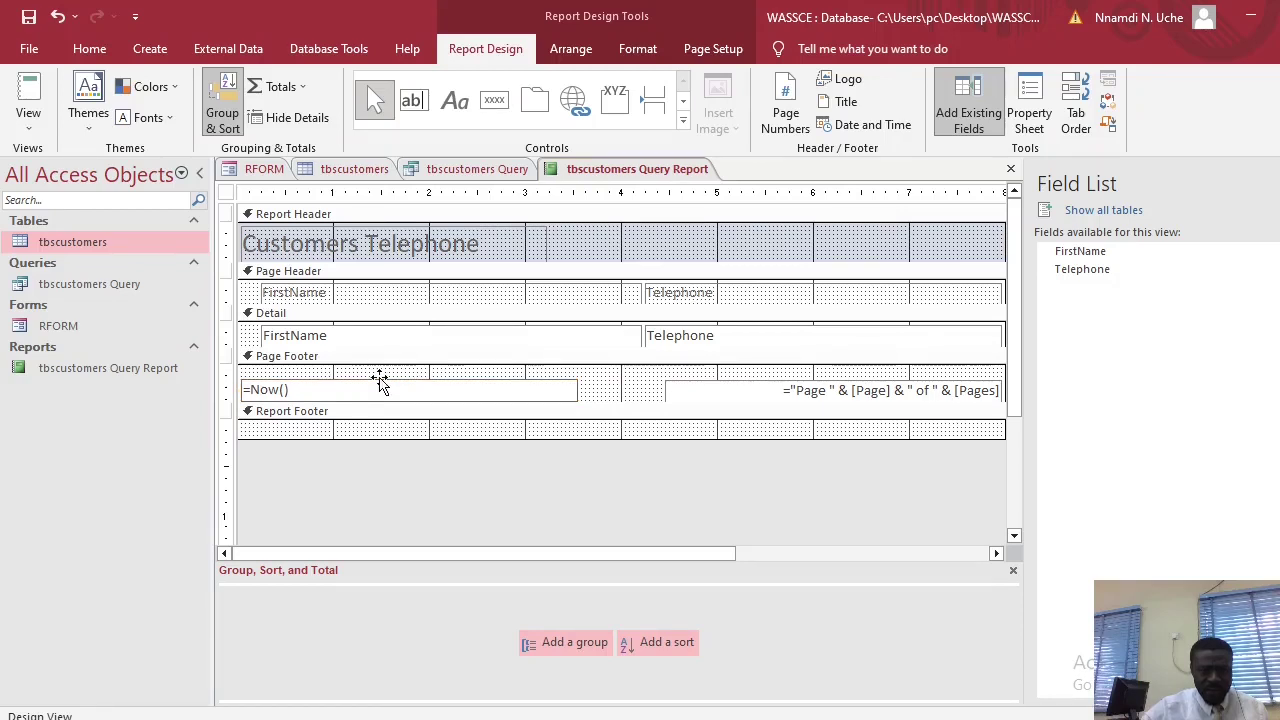
drag(380, 383, 382, 402)
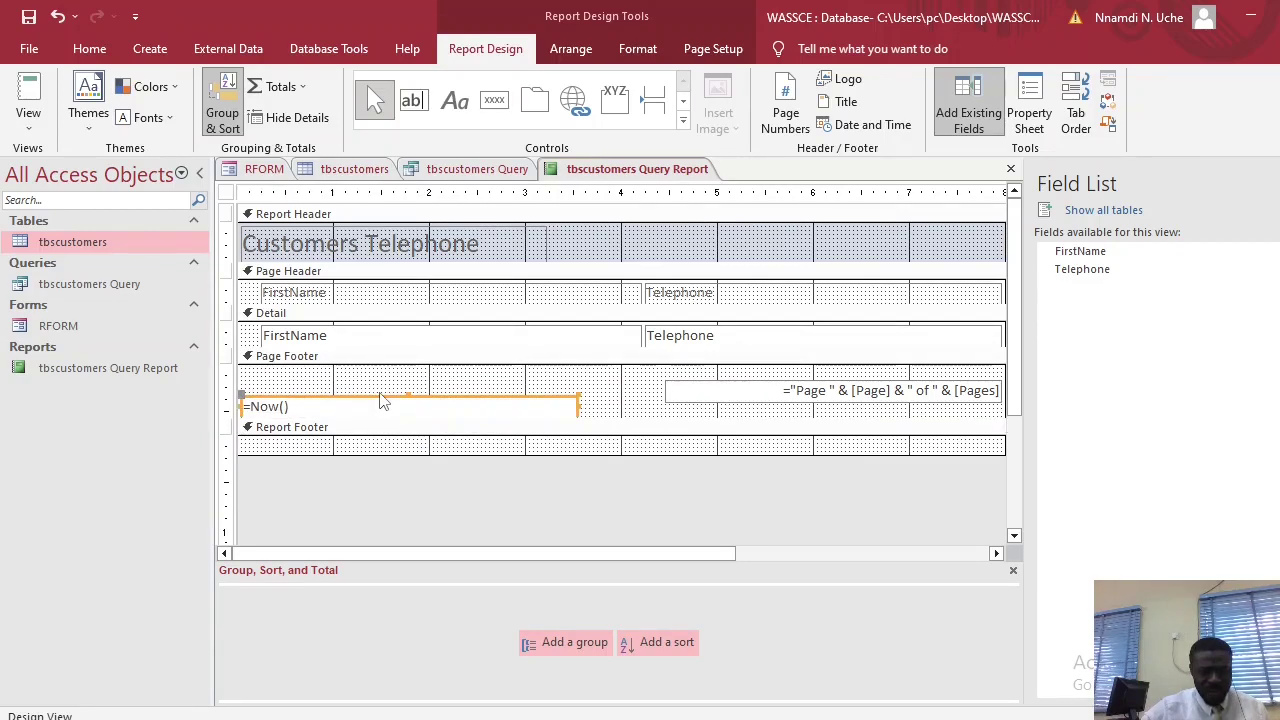
click(720, 389)
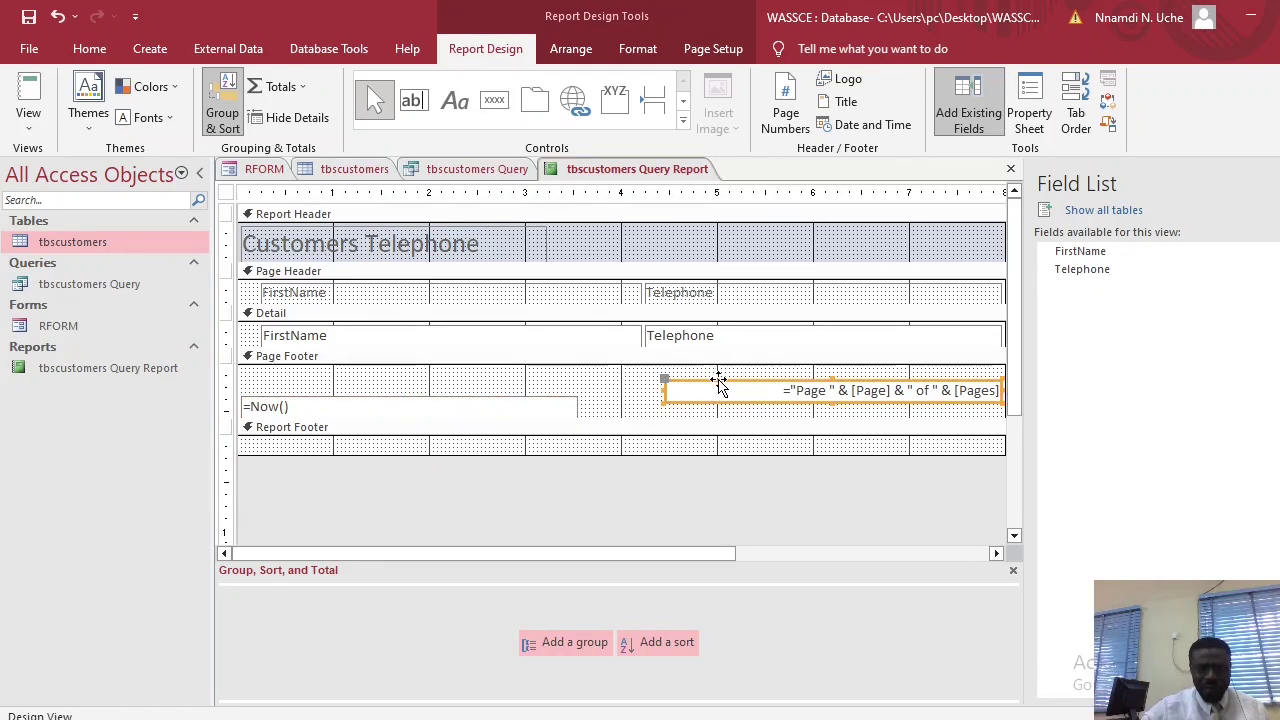
drag(720, 382, 718, 406)
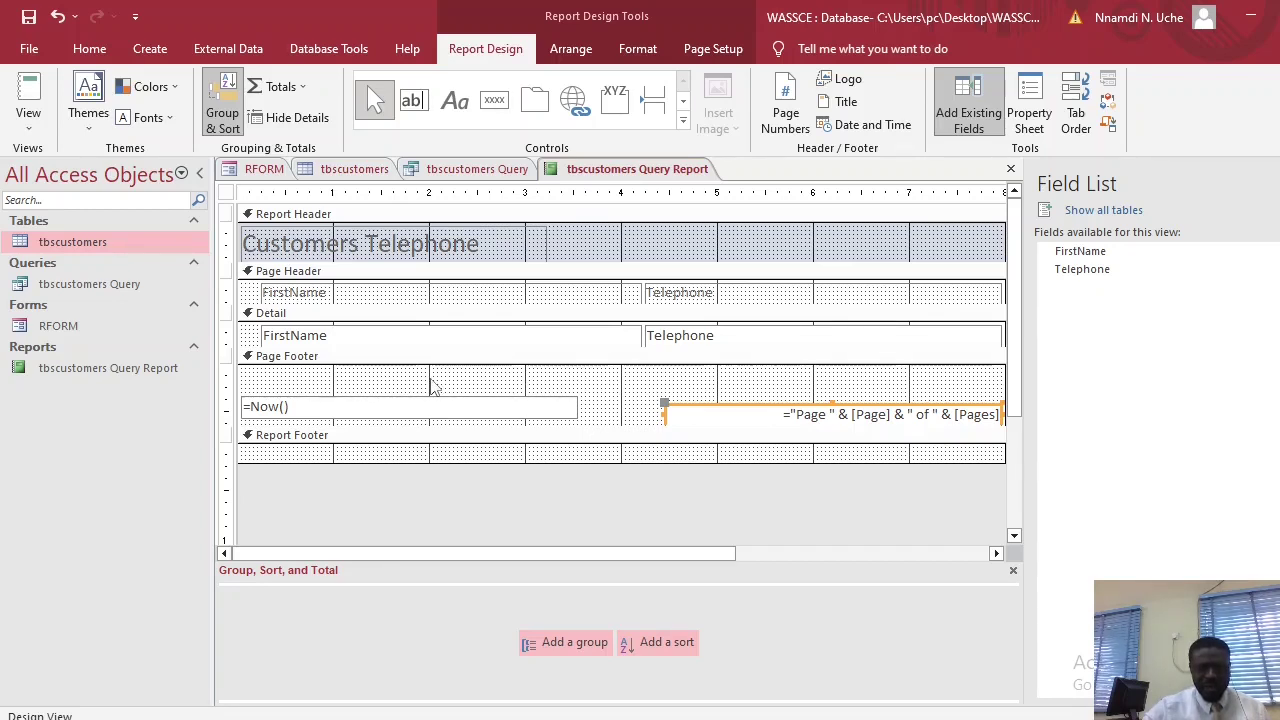
Step: Add a page-footer label with the student's full name and index number, nudged slightly up
click(451, 108)
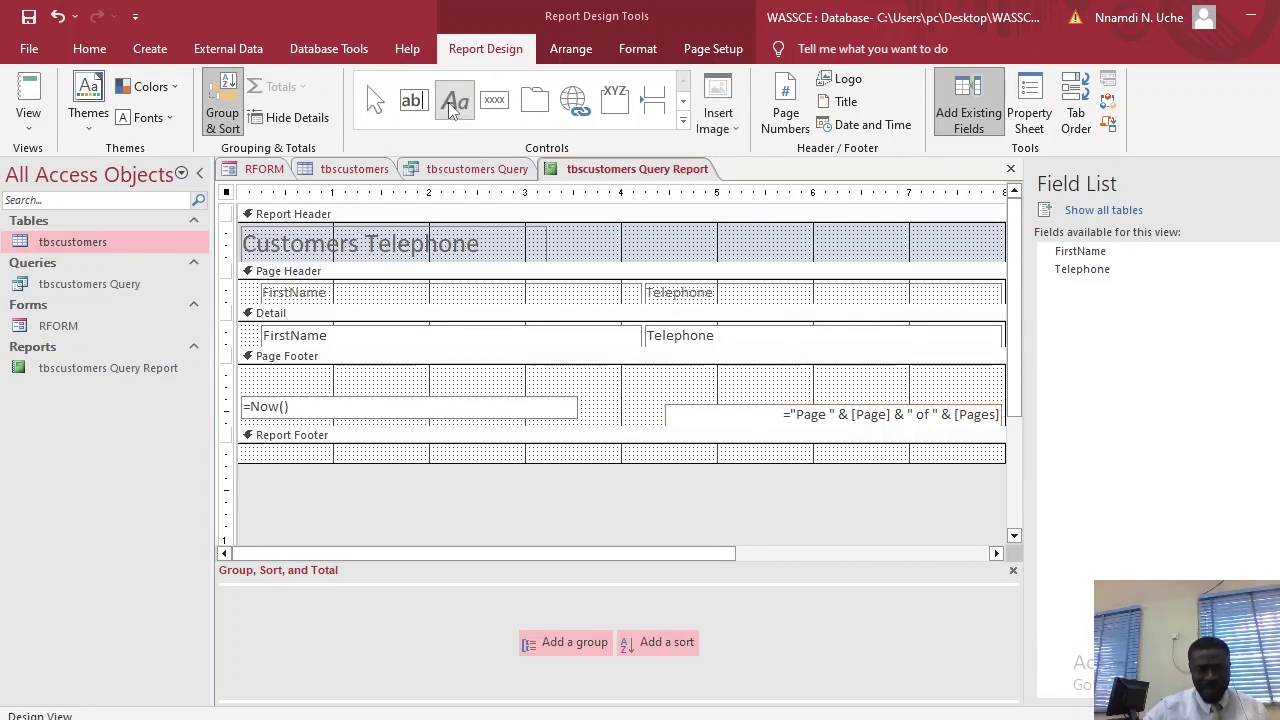
click(341, 380)
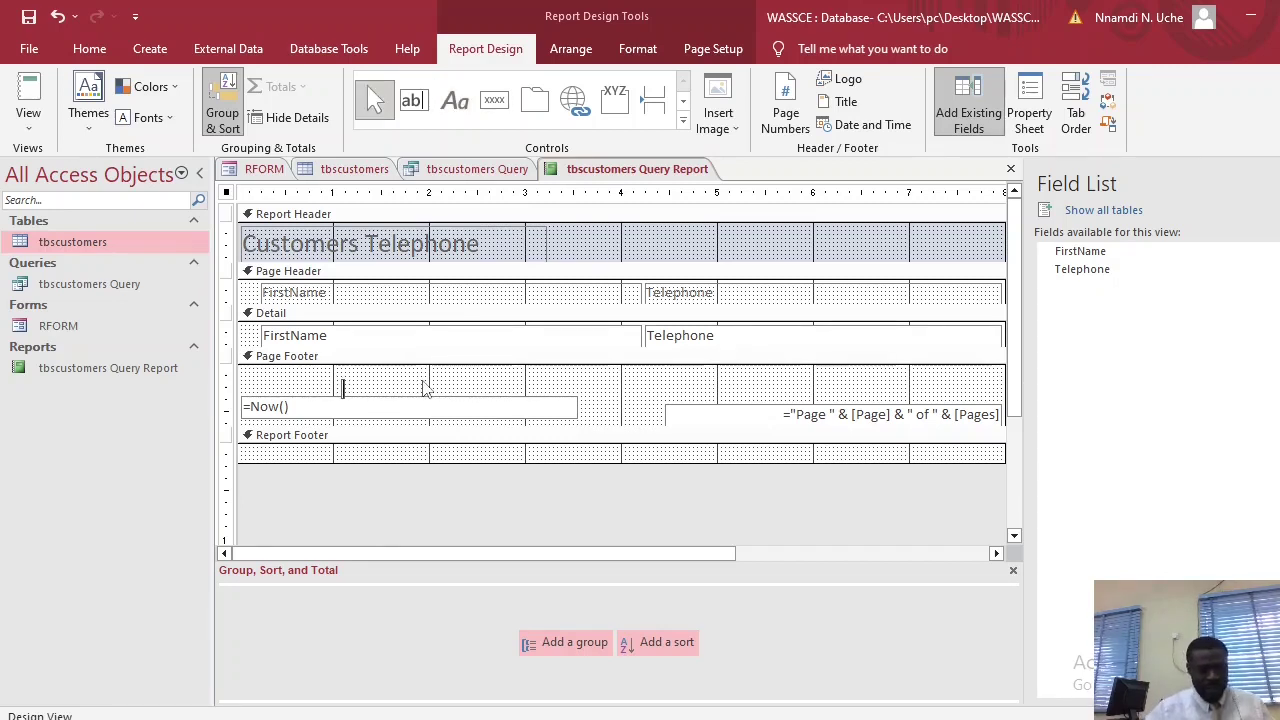
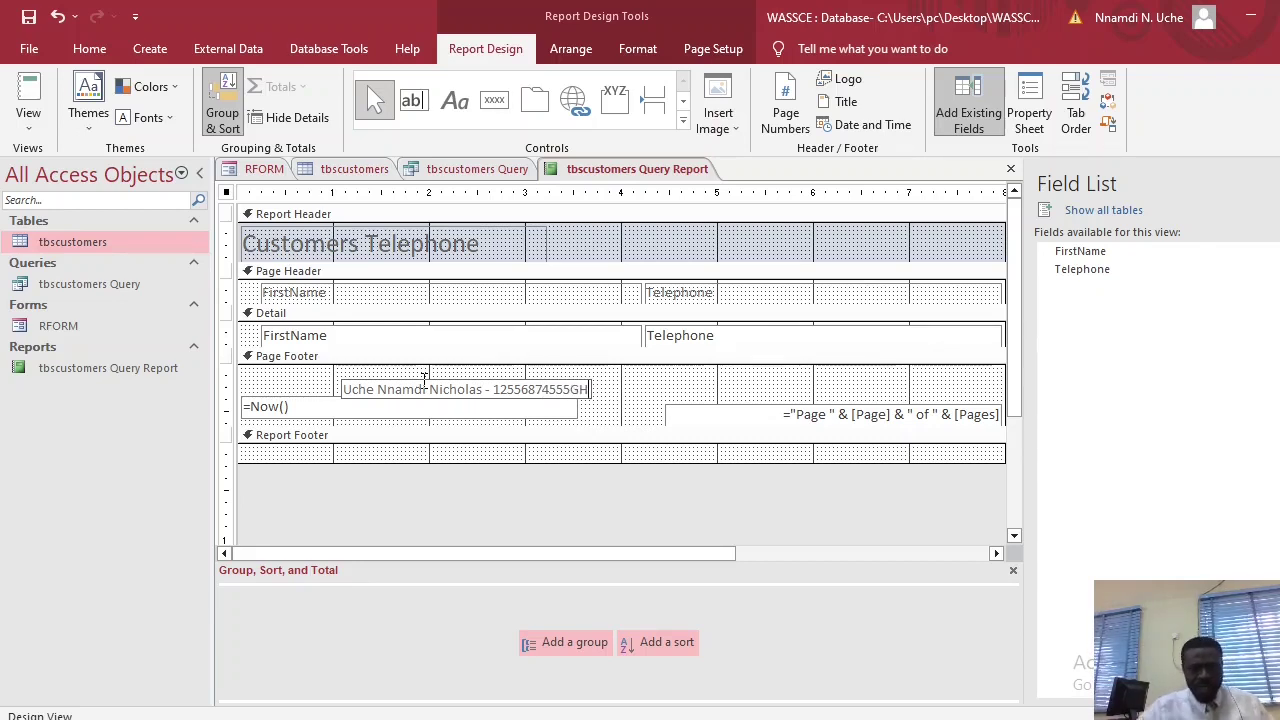
click(612, 385)
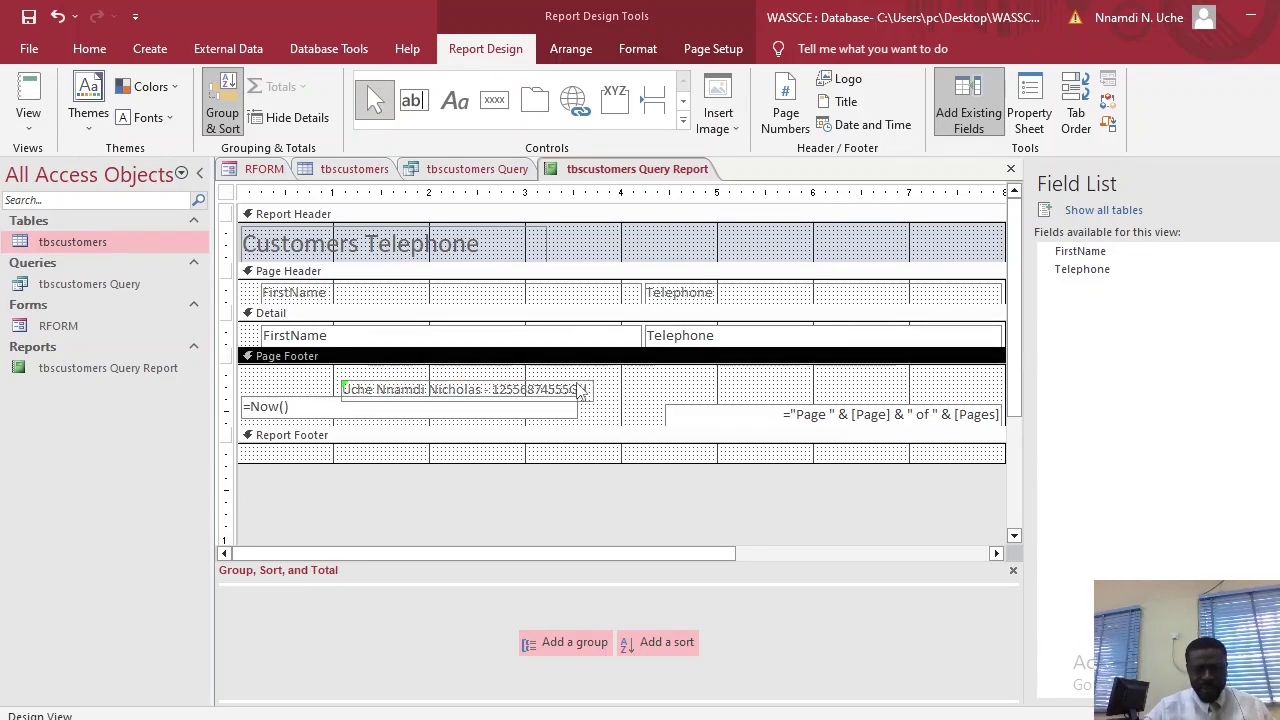
click(580, 390)
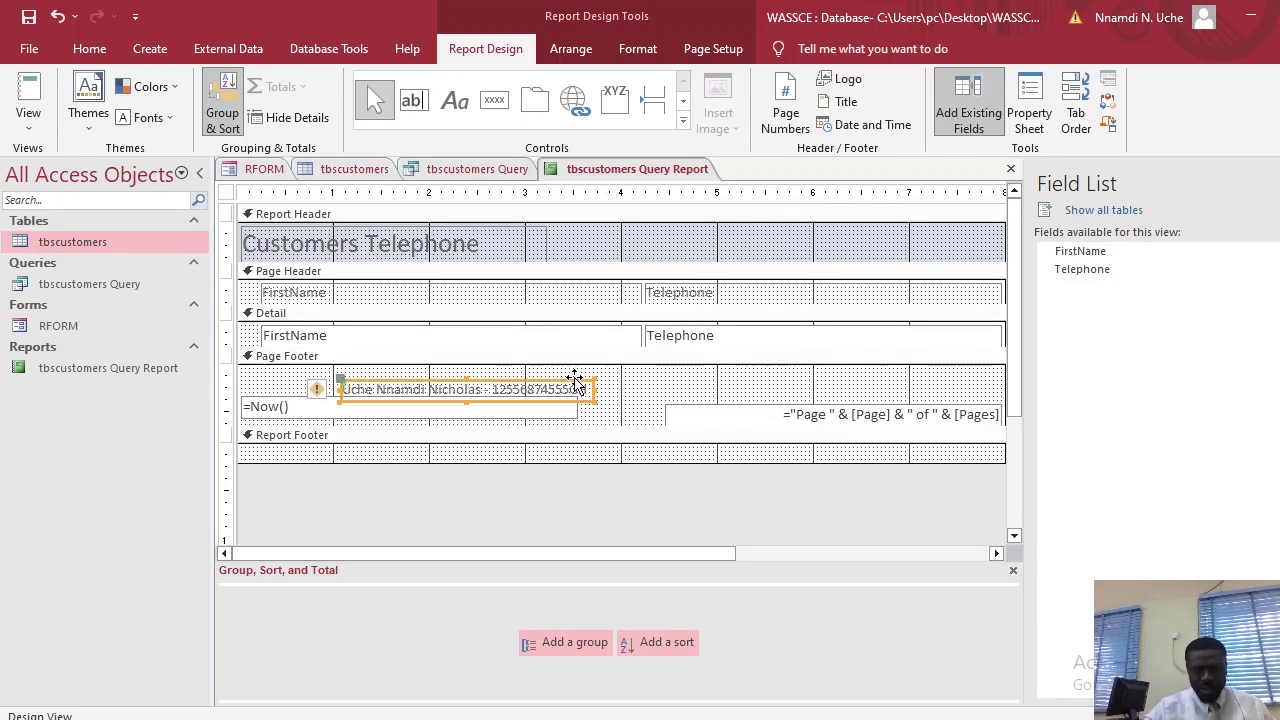
drag(576, 384, 574, 372)
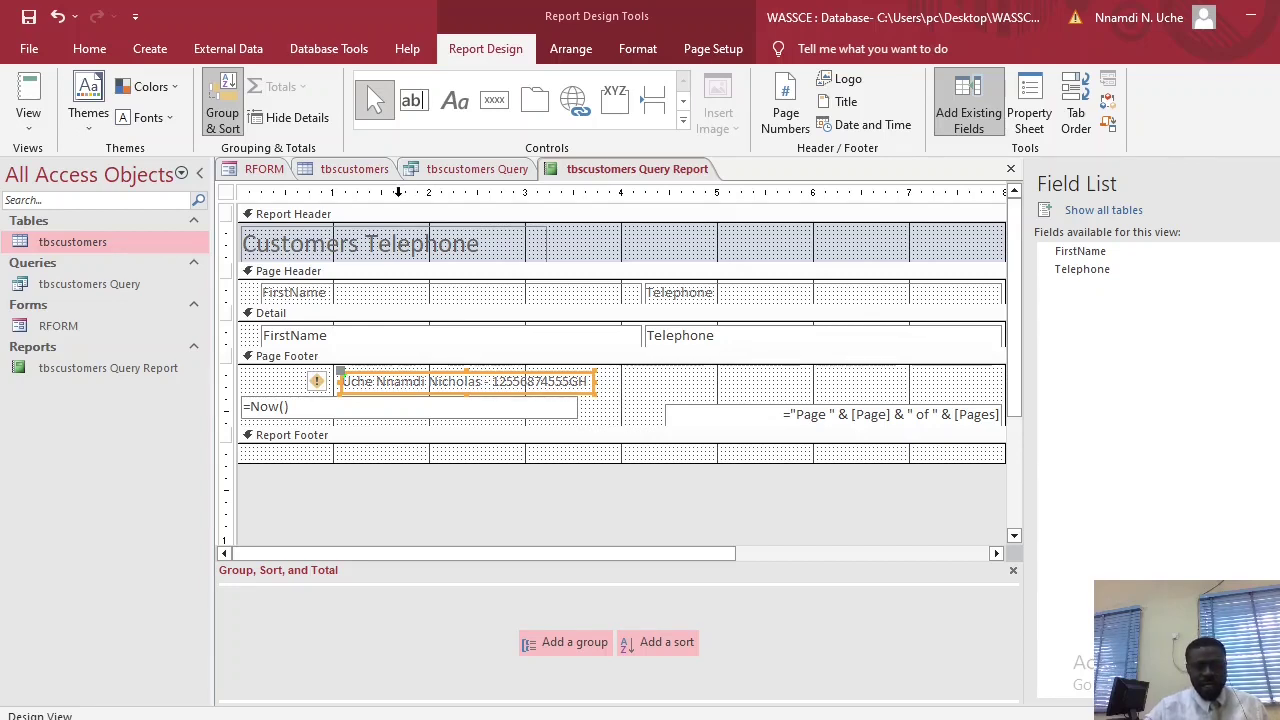
Step: Check the Customers Telephone report in Report View and Print settings, then return to the WAEC paper's question 3
right_click(645, 177)
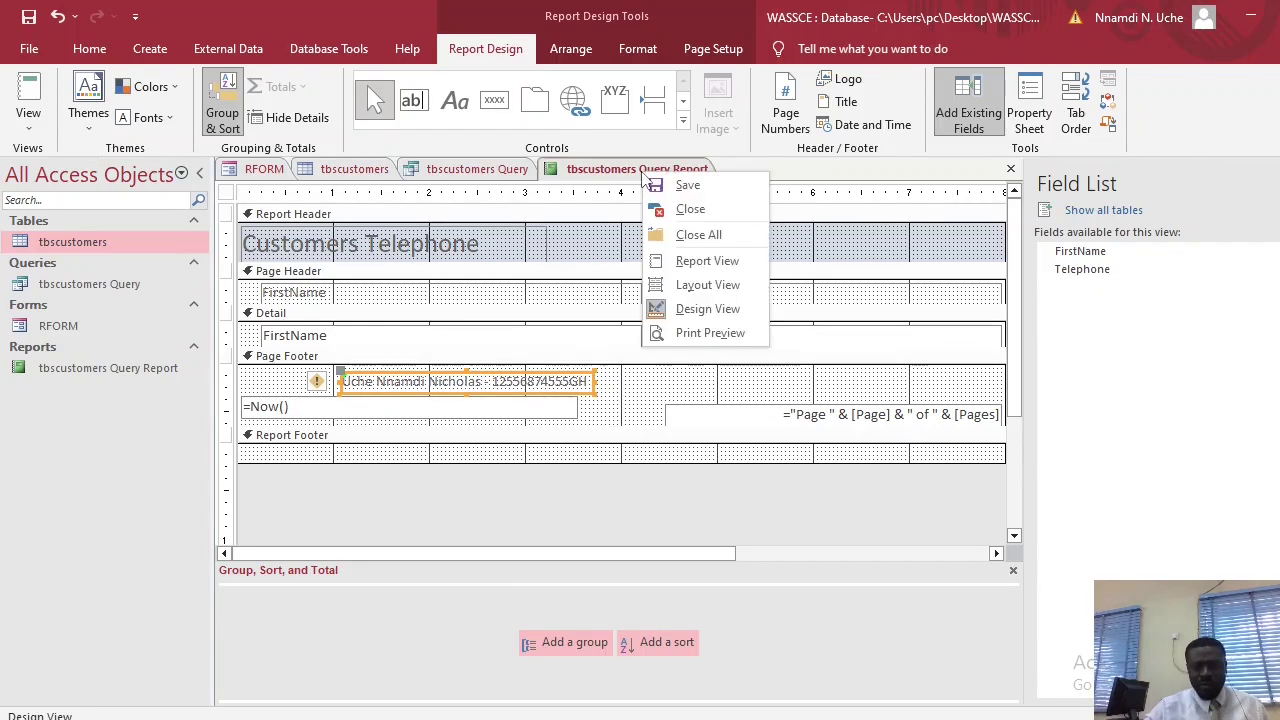
click(684, 262)
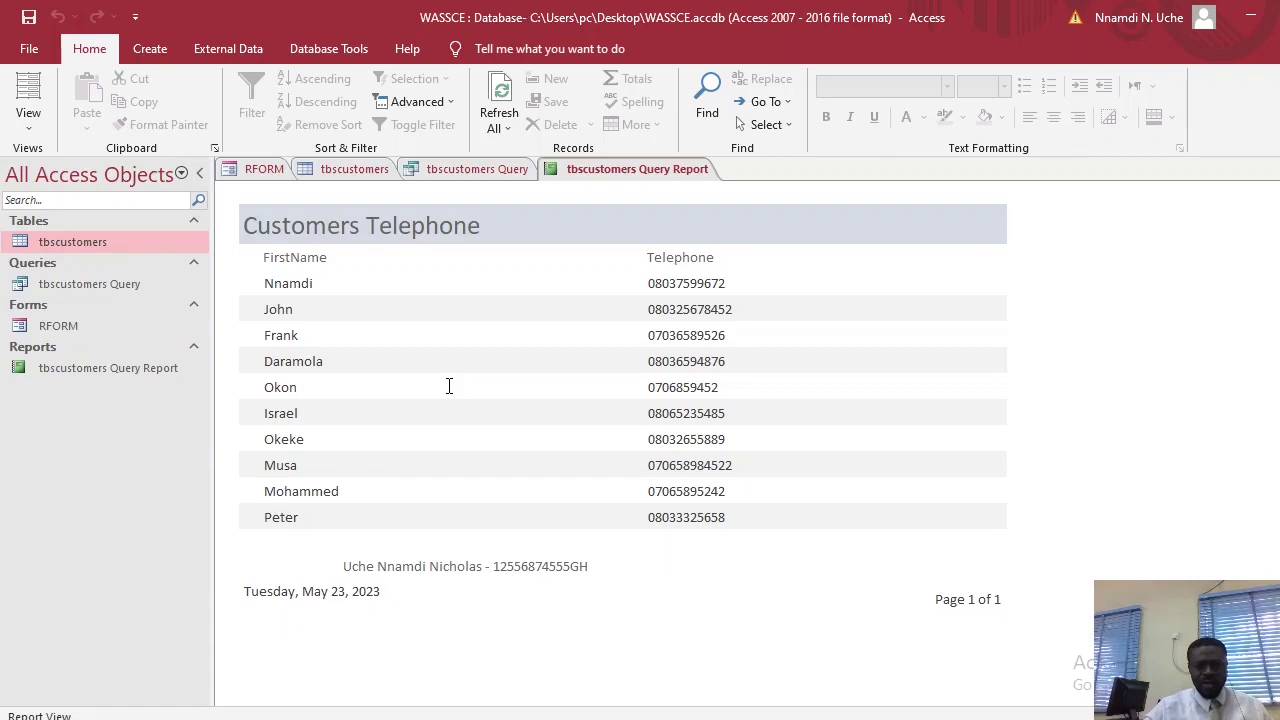
key(ctrl+p)
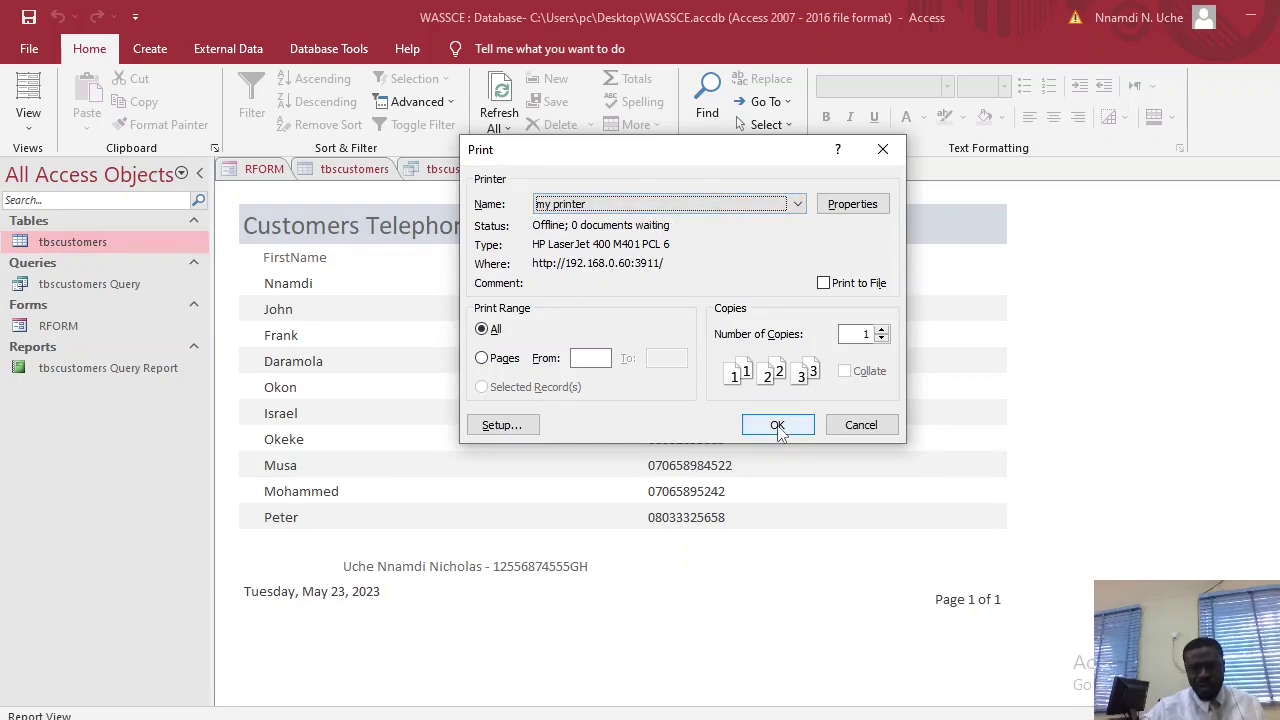
click(883, 152)
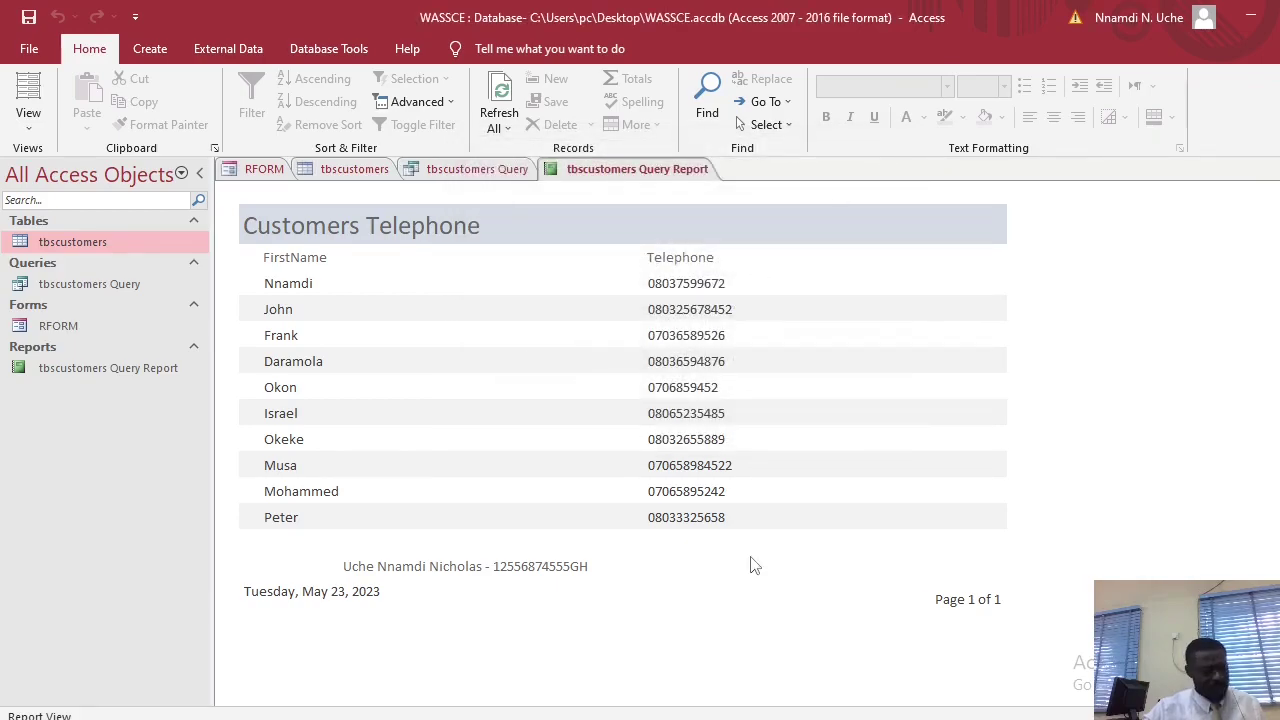
key(alt+Tab)
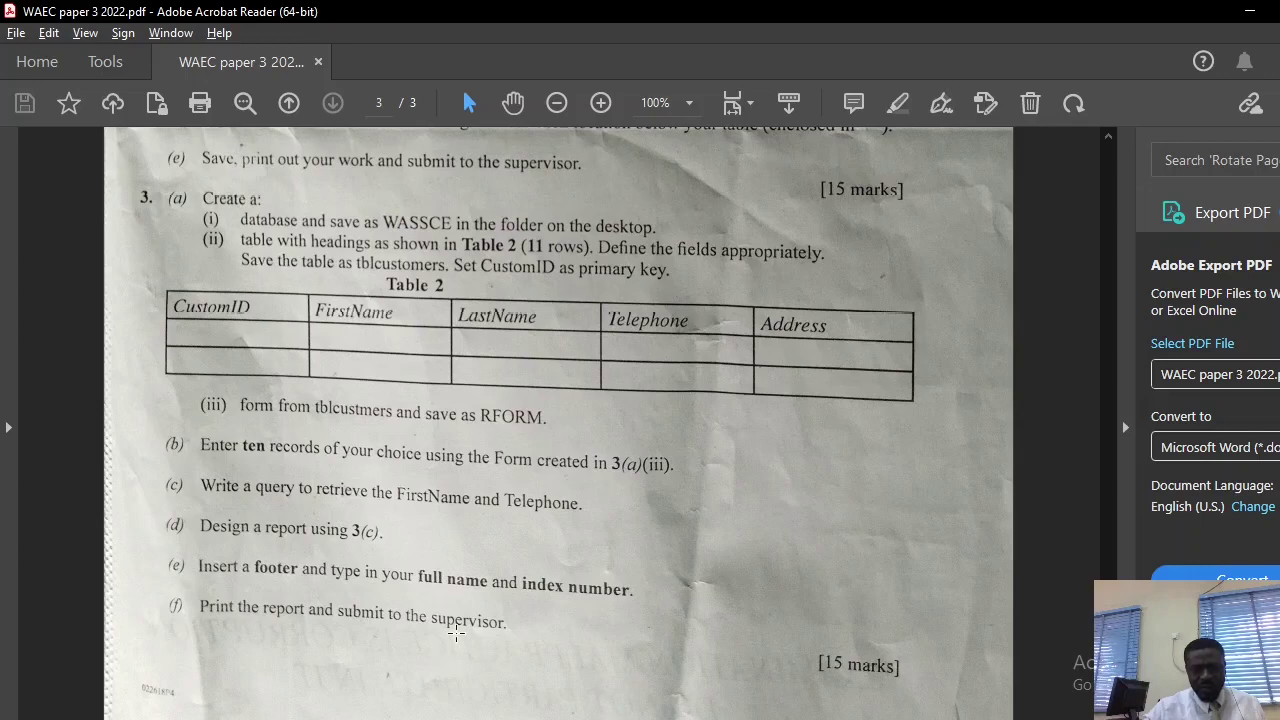
scroll(444, 658, down, 1)
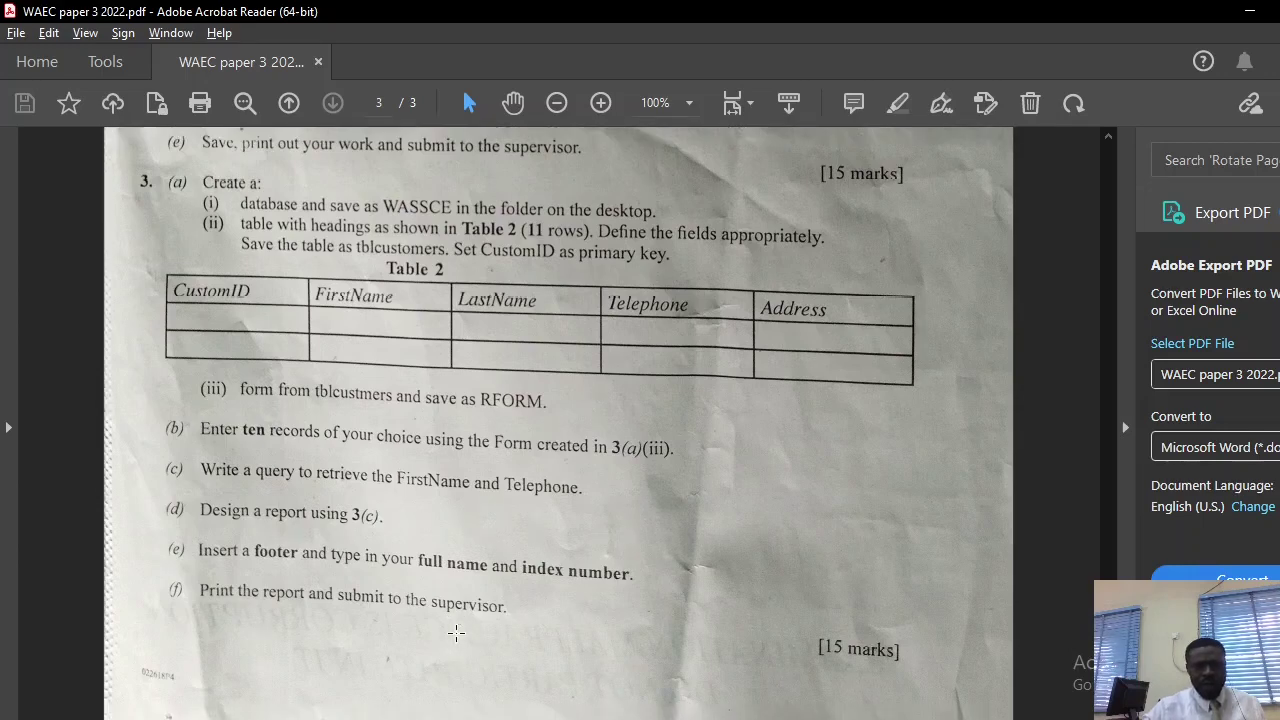